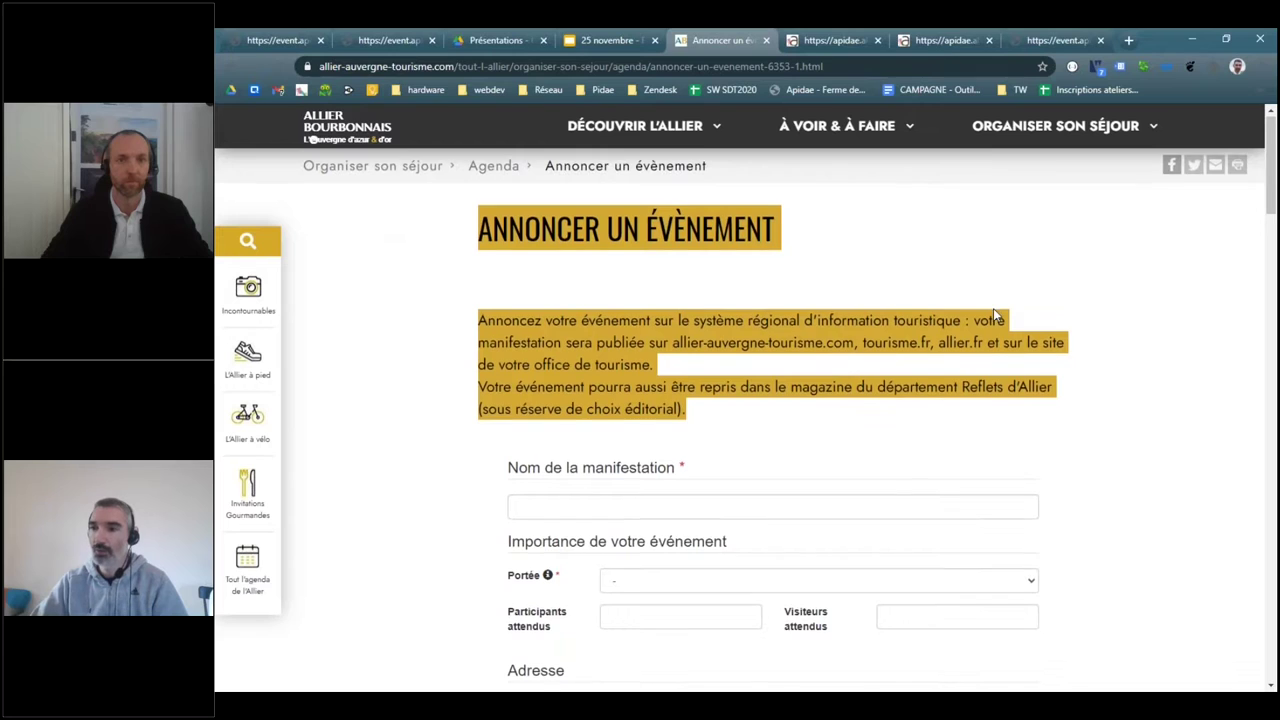
pyautogui.scroll(-2, 490, 320)
pyautogui.click(490, 320)
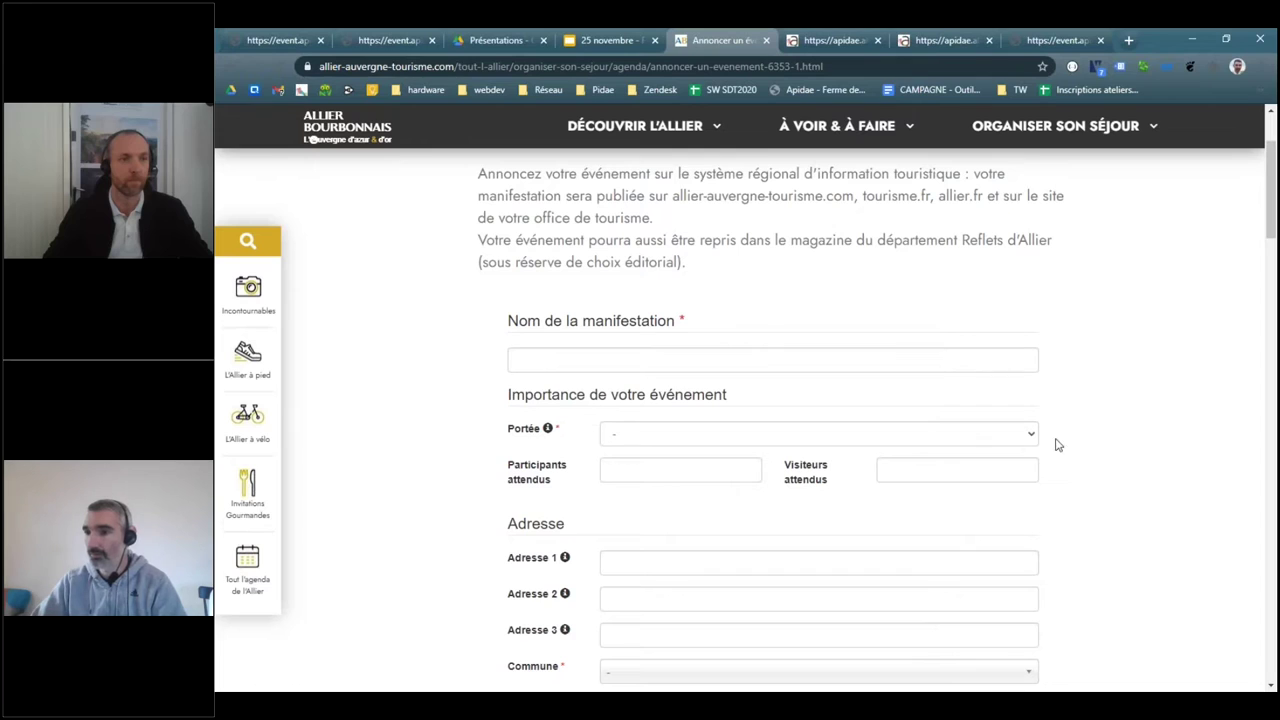
pyautogui.doubleClick(522, 436)
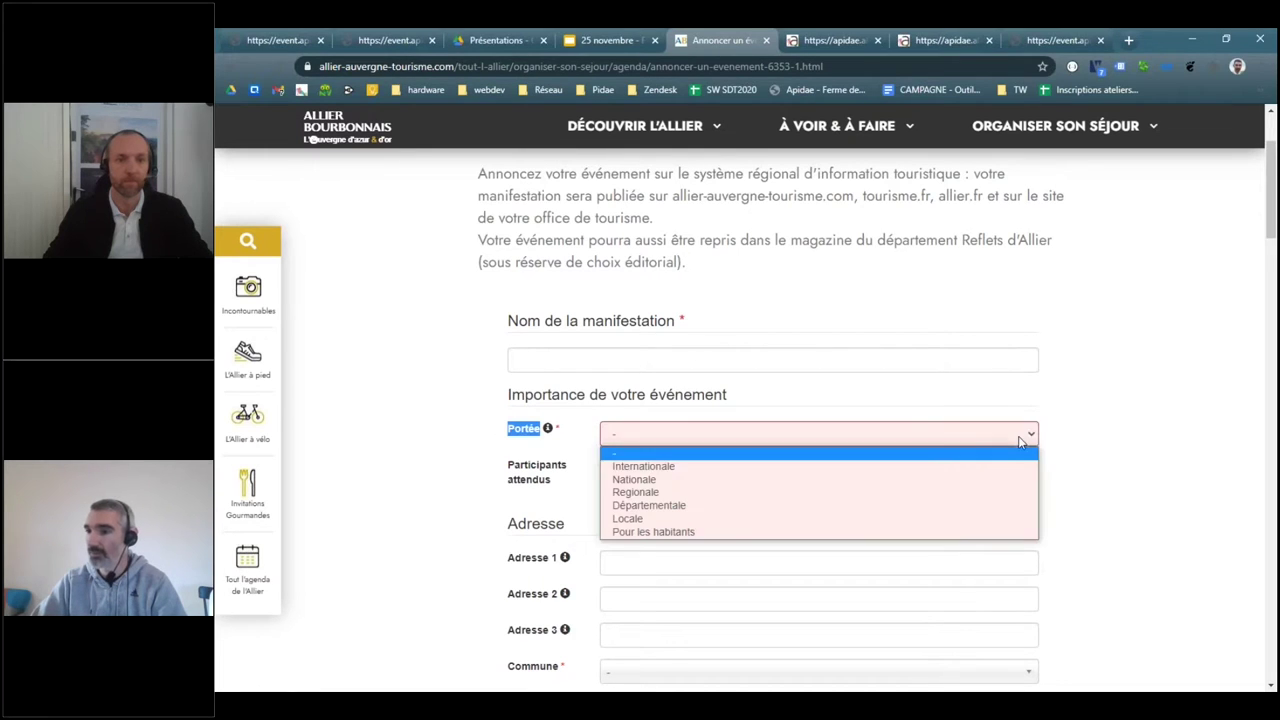
pyautogui.click(1163, 453)
pyautogui.scroll(-3, 1157, 455)
pyautogui.scroll(3, 1154, 451)
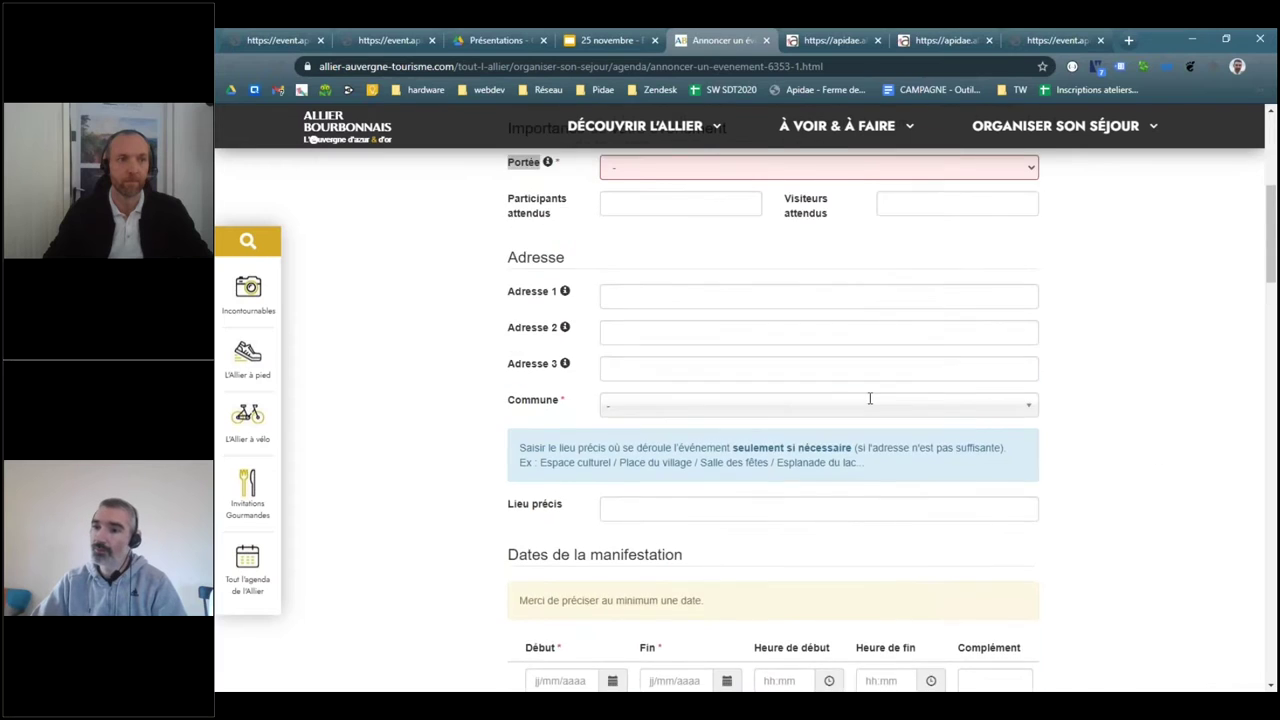
pyautogui.tripleClick(527, 360)
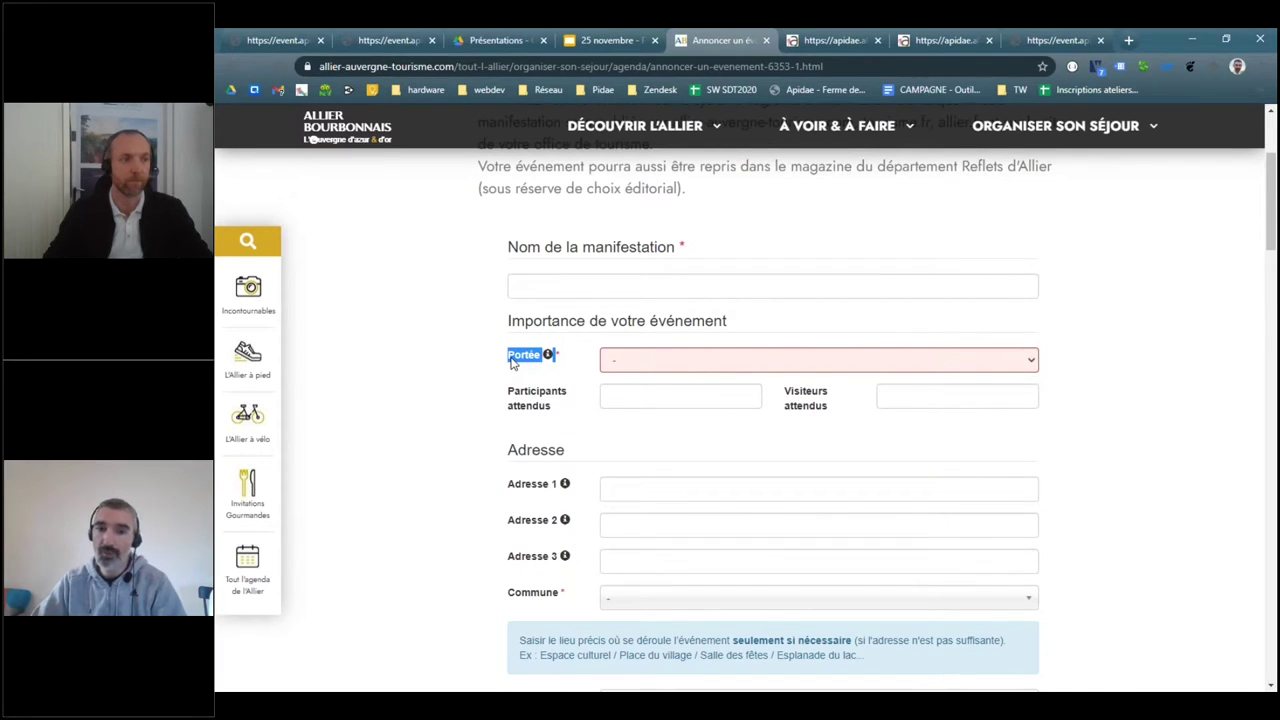
pyautogui.click(1014, 366)
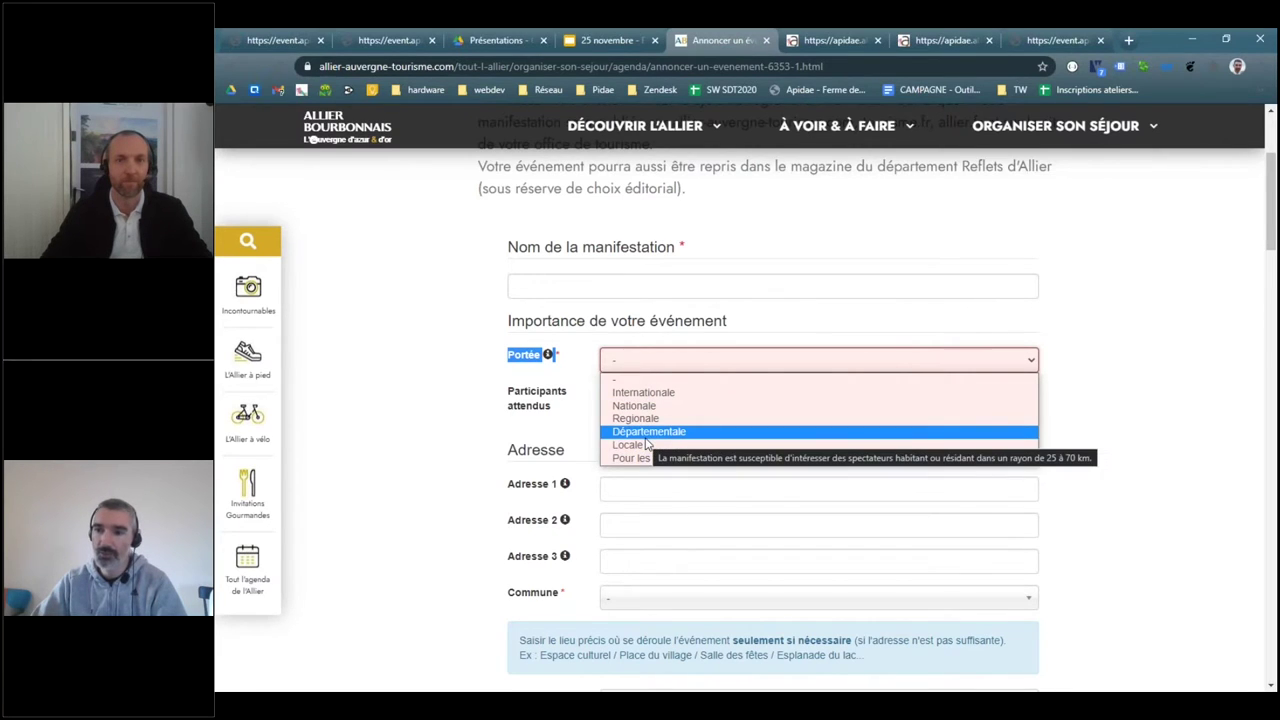
pyautogui.click(1008, 370)
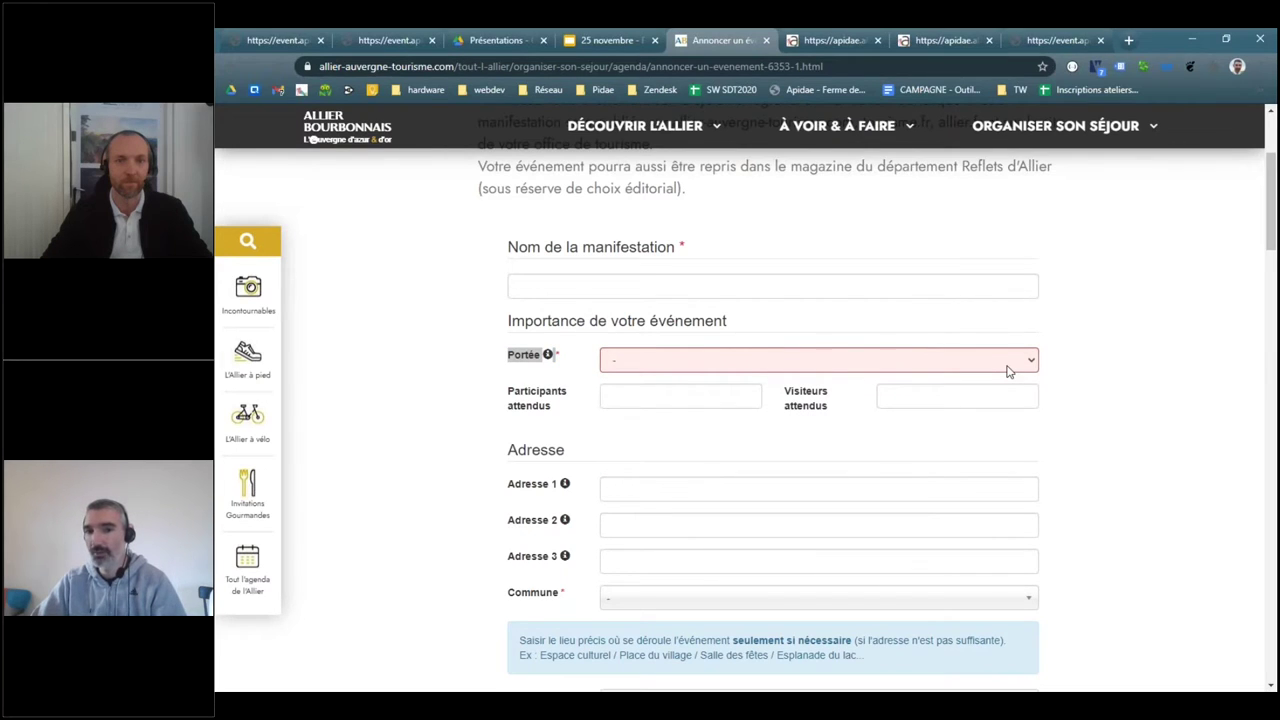
pyautogui.click(486, 400)
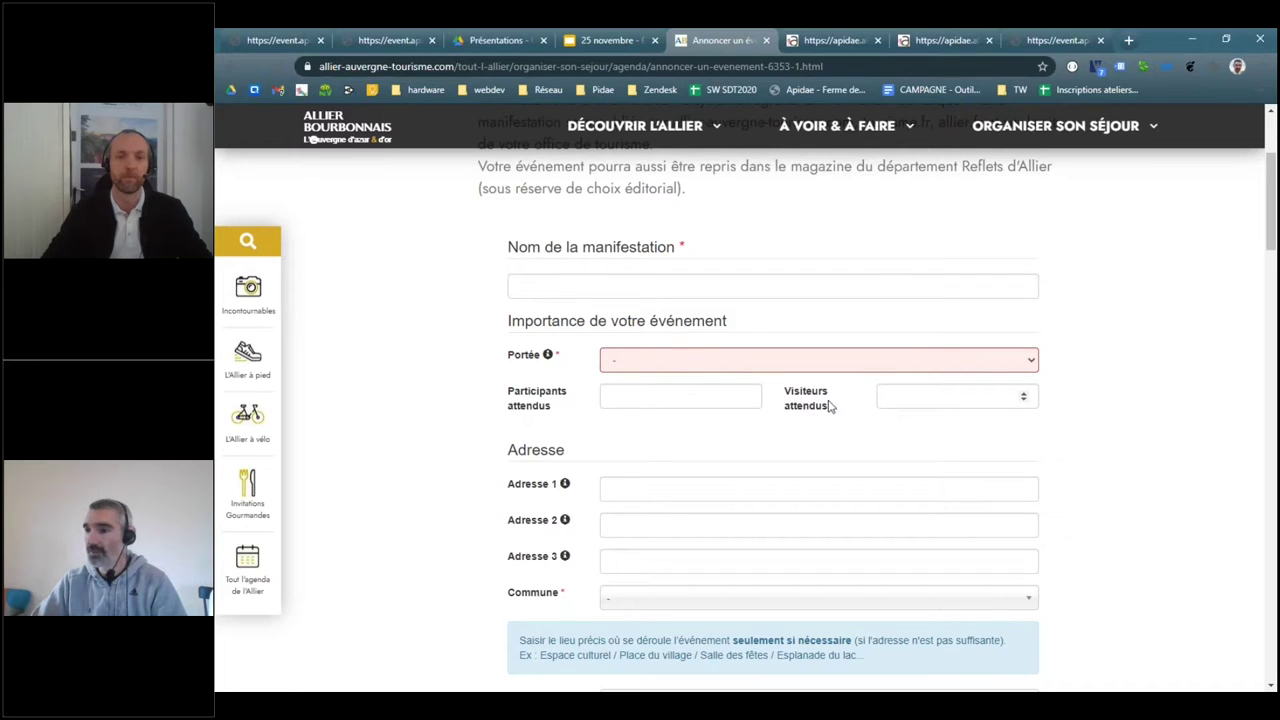
pyautogui.scroll(-2, 1067, 358)
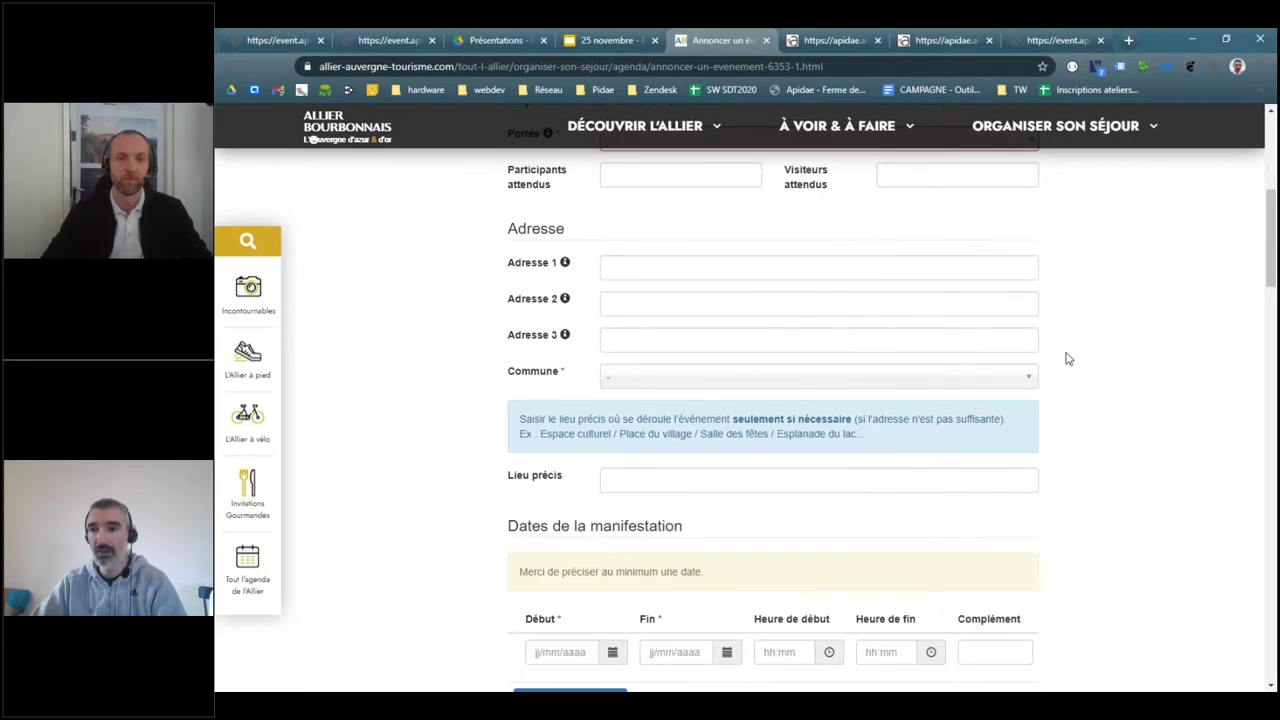
pyautogui.scroll(-3, 571, 392)
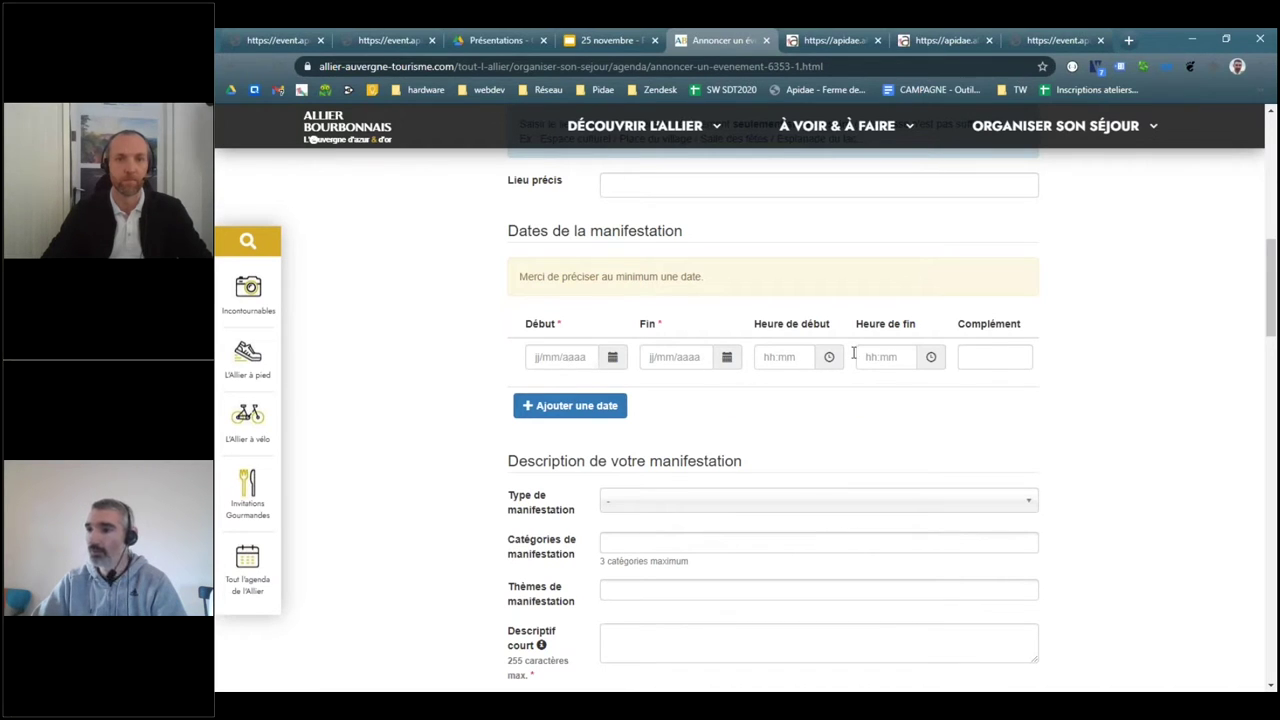
pyautogui.click(1017, 359)
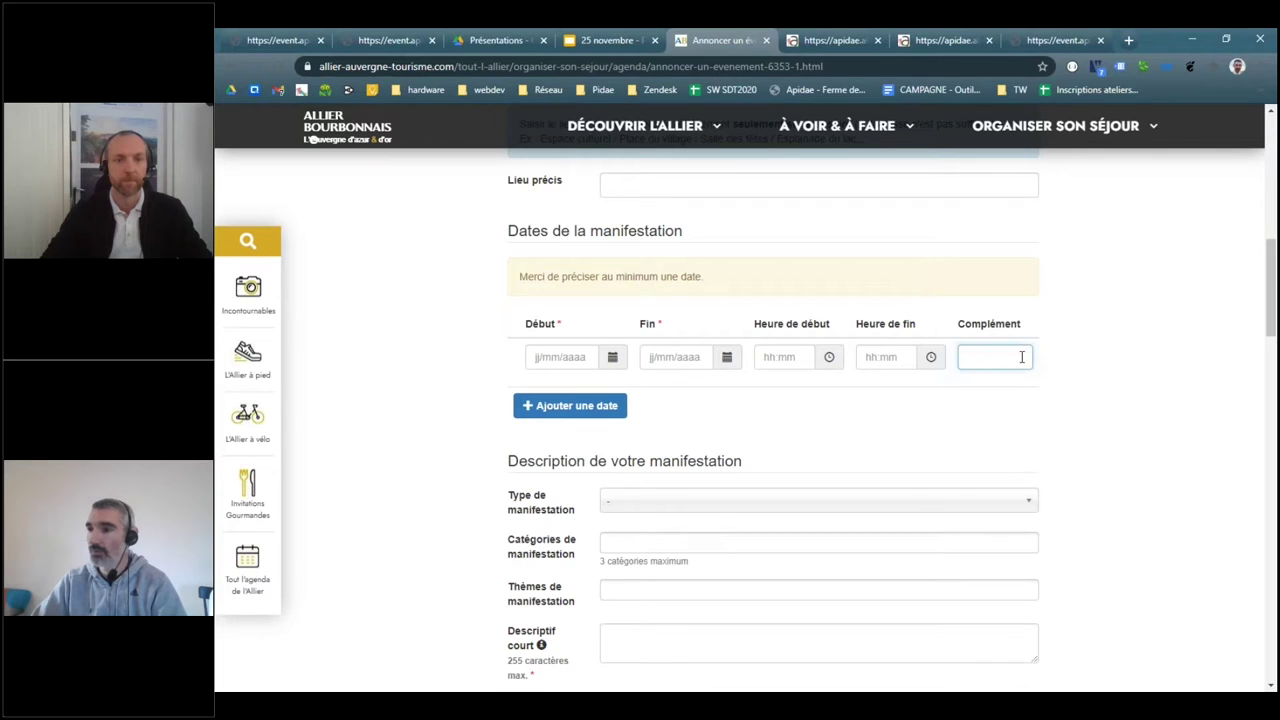
pyautogui.click(521, 407)
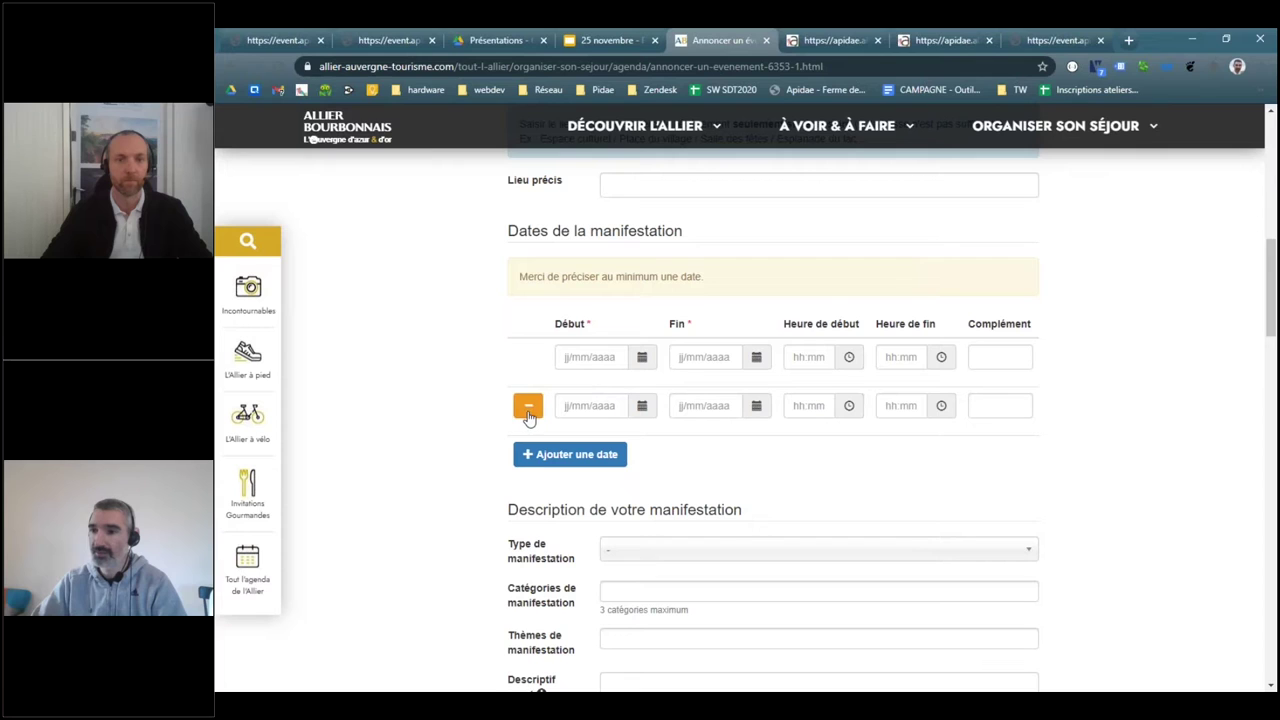
pyautogui.click(528, 405)
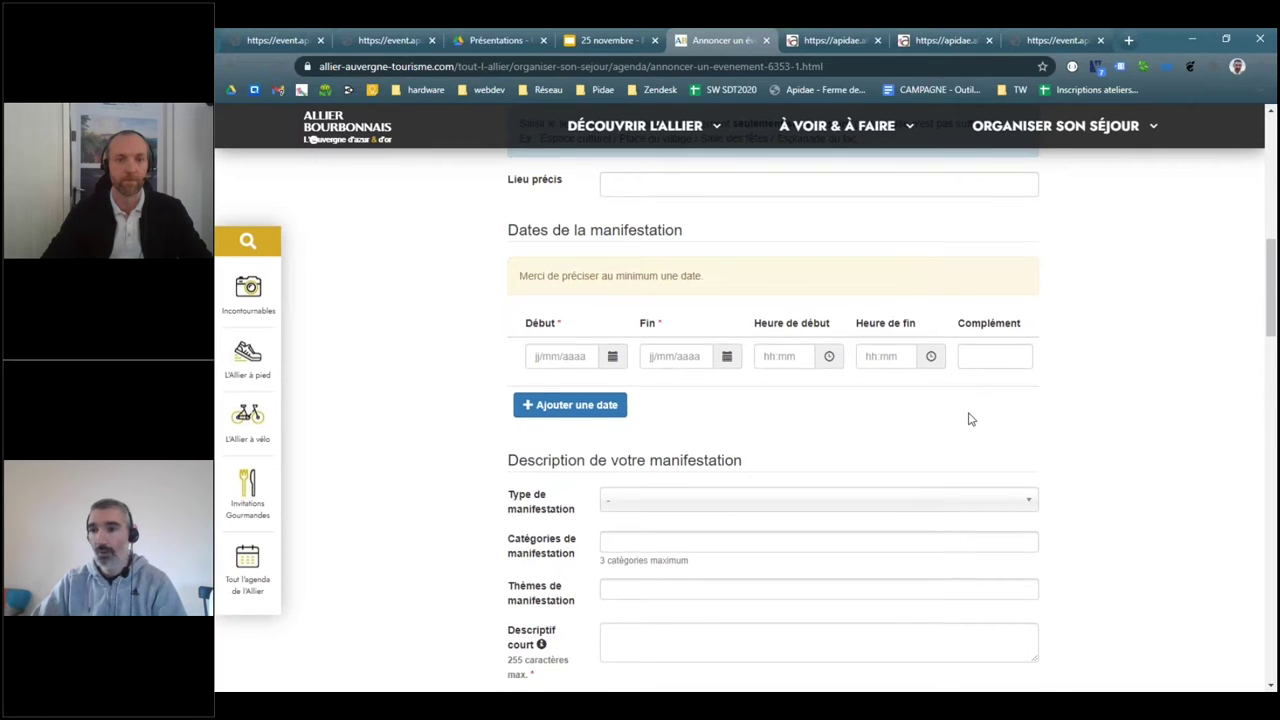
pyautogui.scroll(-3, 640, 300)
pyautogui.scroll(1, 508, 240)
pyautogui.moveTo(507, 240); pyautogui.dragTo(626, 560)
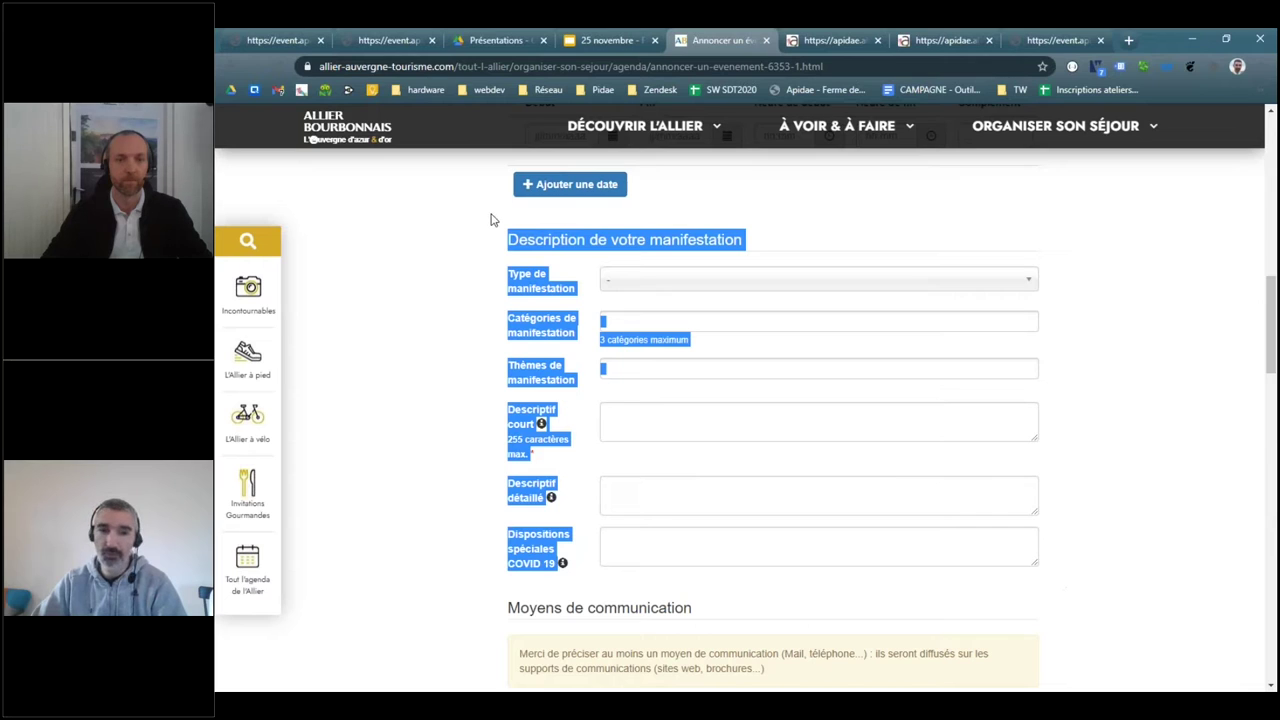
# - Look over the event type and category lists, then set Type de manifestation to Sports
pyautogui.click(768, 305)
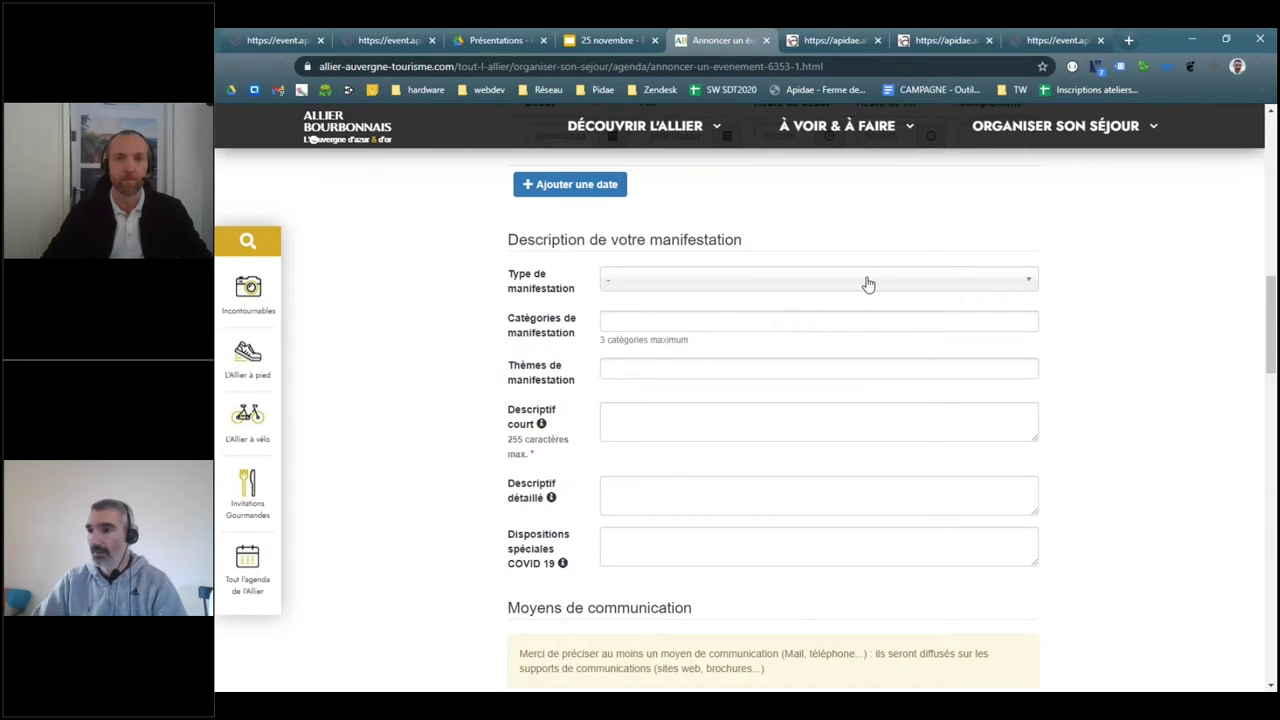
pyautogui.click(866, 283)
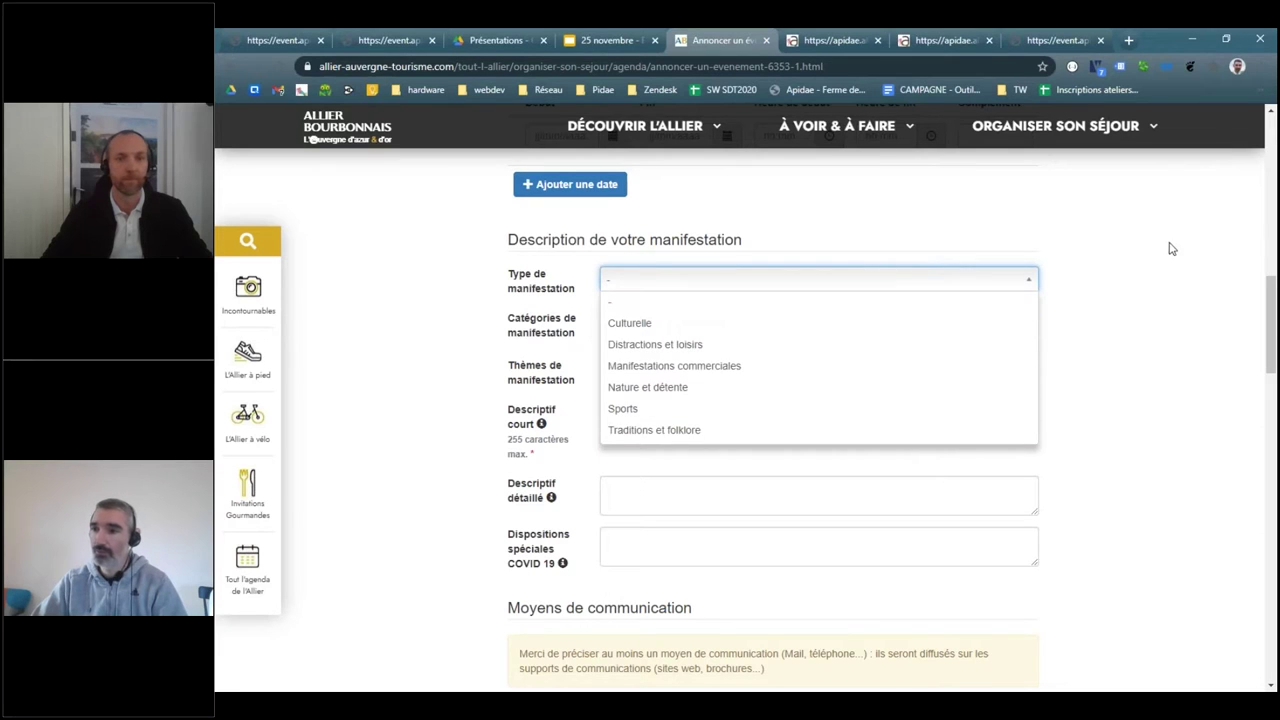
pyautogui.click(802, 316)
pyautogui.click(800, 318)
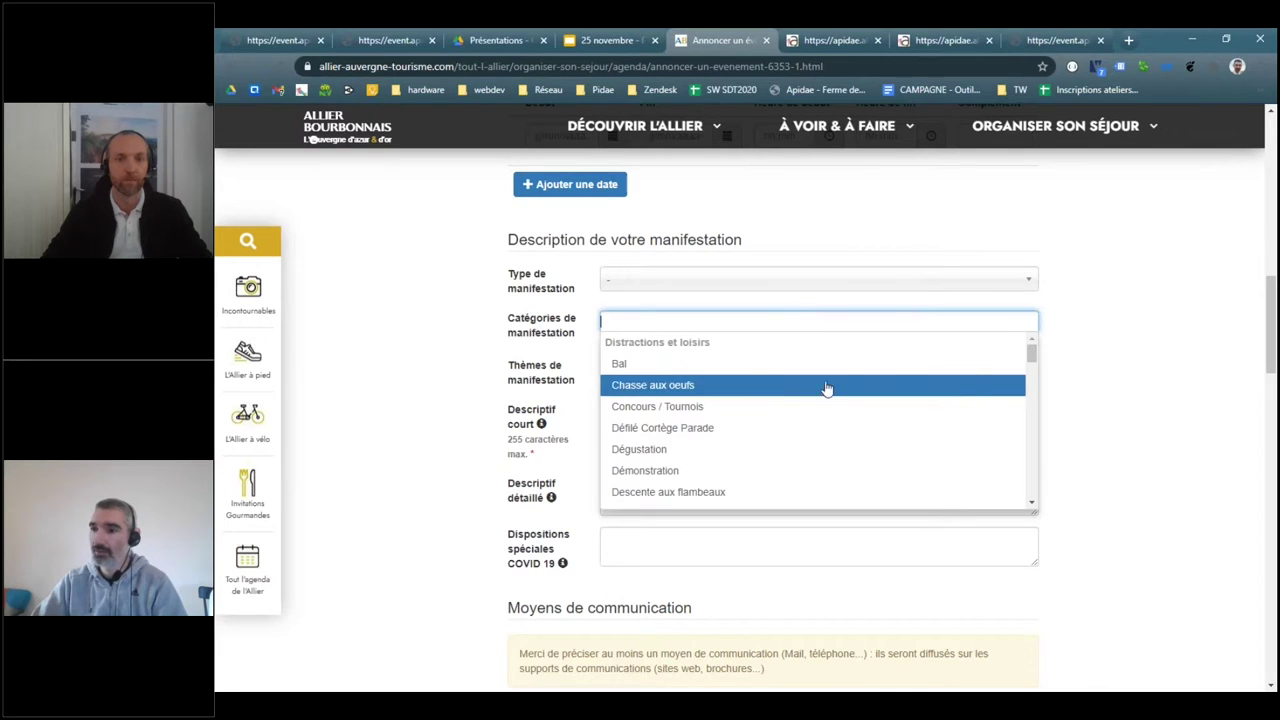
pyautogui.moveTo(1034, 351); pyautogui.dragTo(1030, 350)
pyautogui.click(1164, 320)
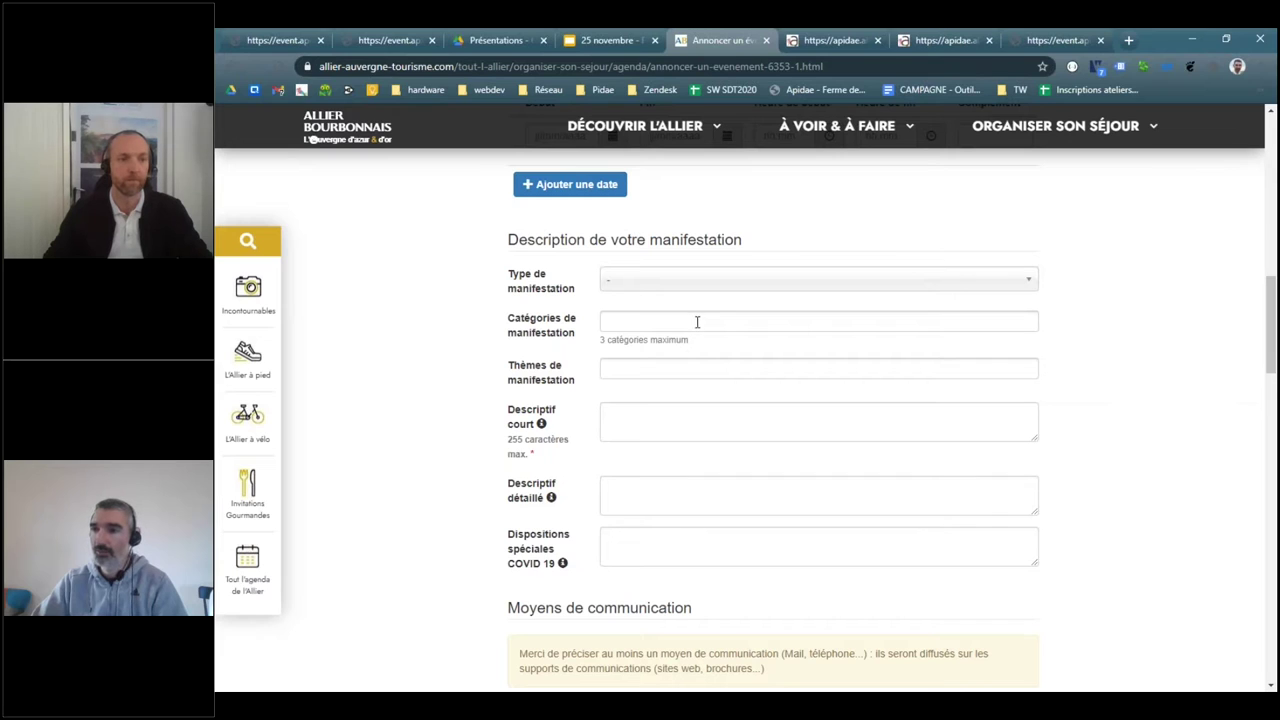
pyautogui.click(641, 326)
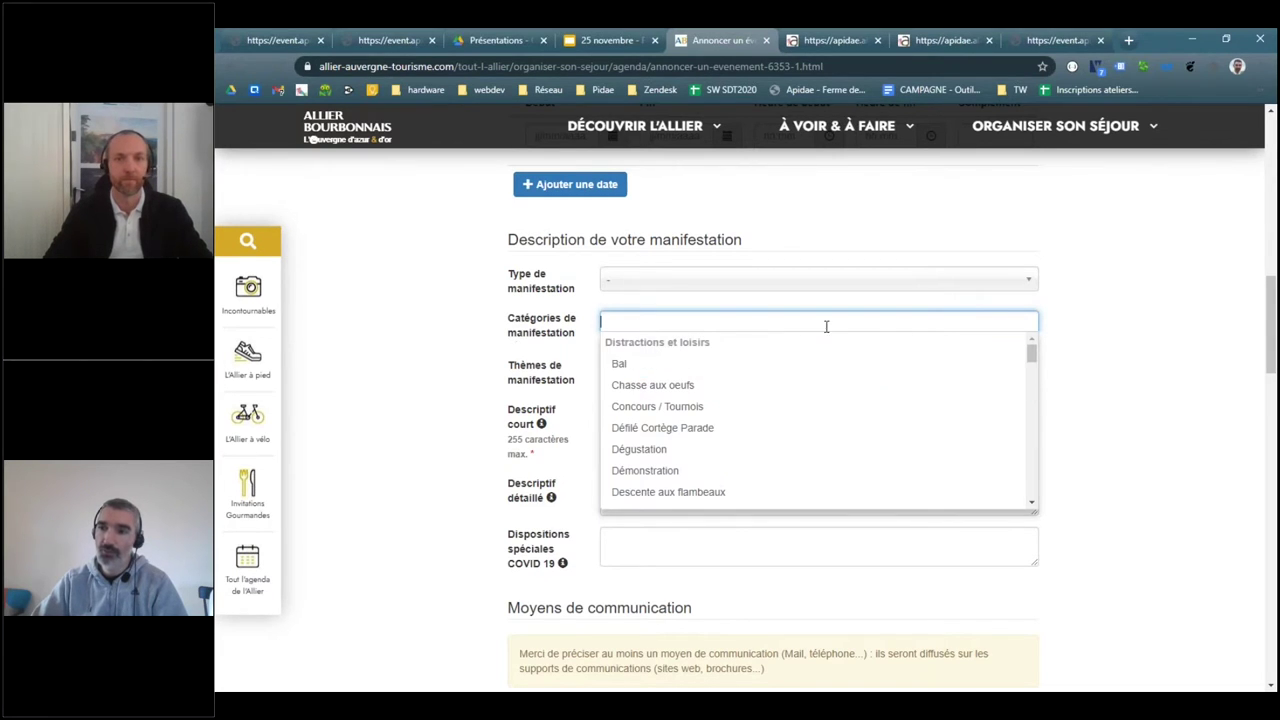
pyautogui.click(628, 285)
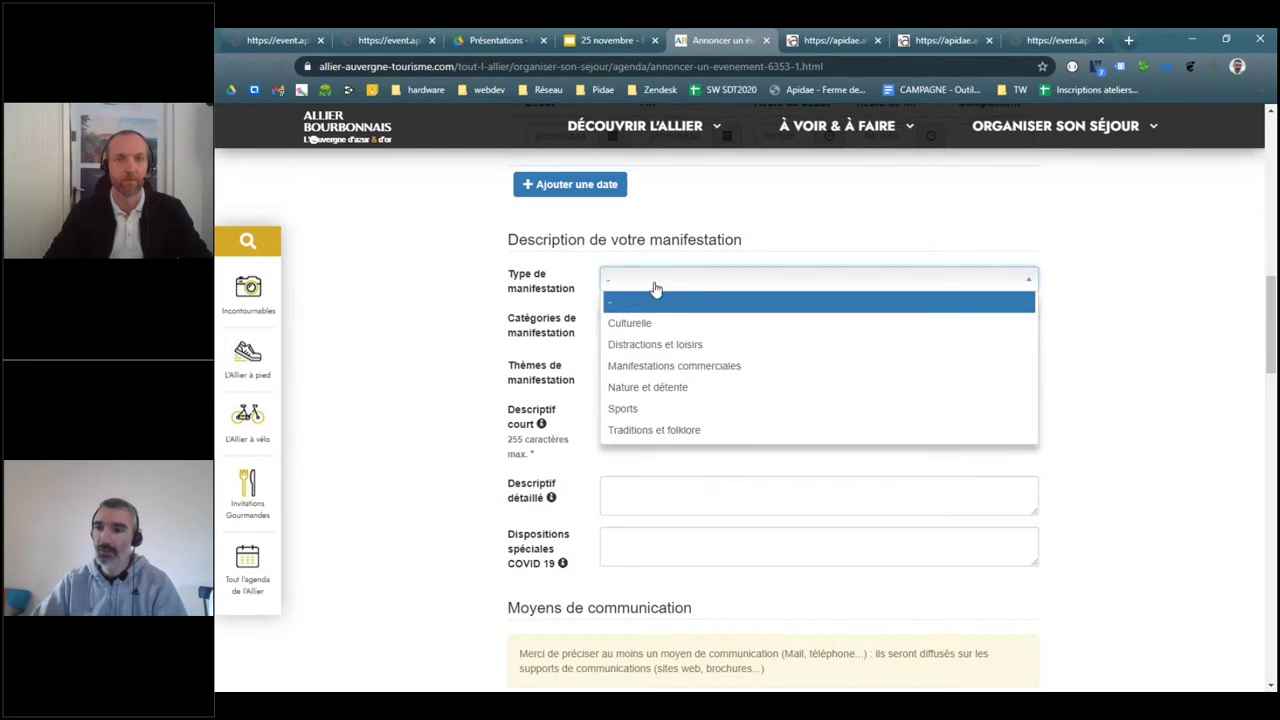
pyautogui.click(647, 408)
# - Keep Sports as the event type and add Bal to the event's Catégories
pyautogui.click(745, 318)
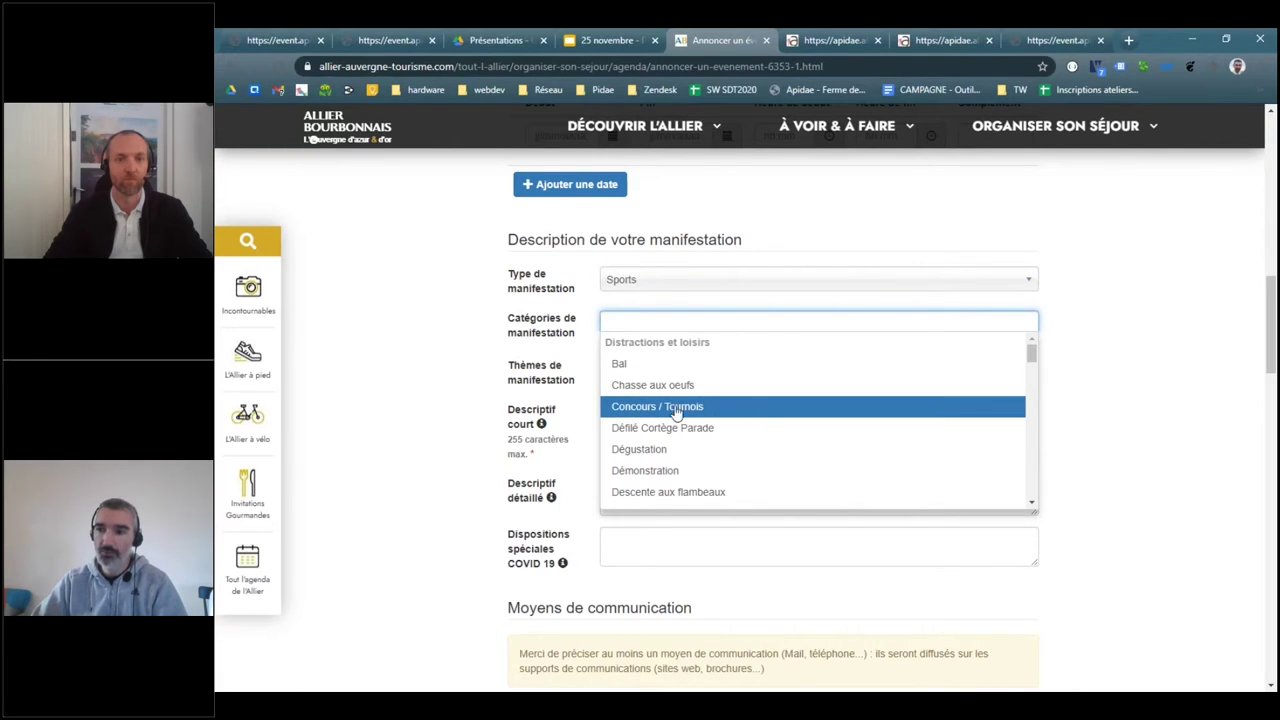
pyautogui.click(560, 325)
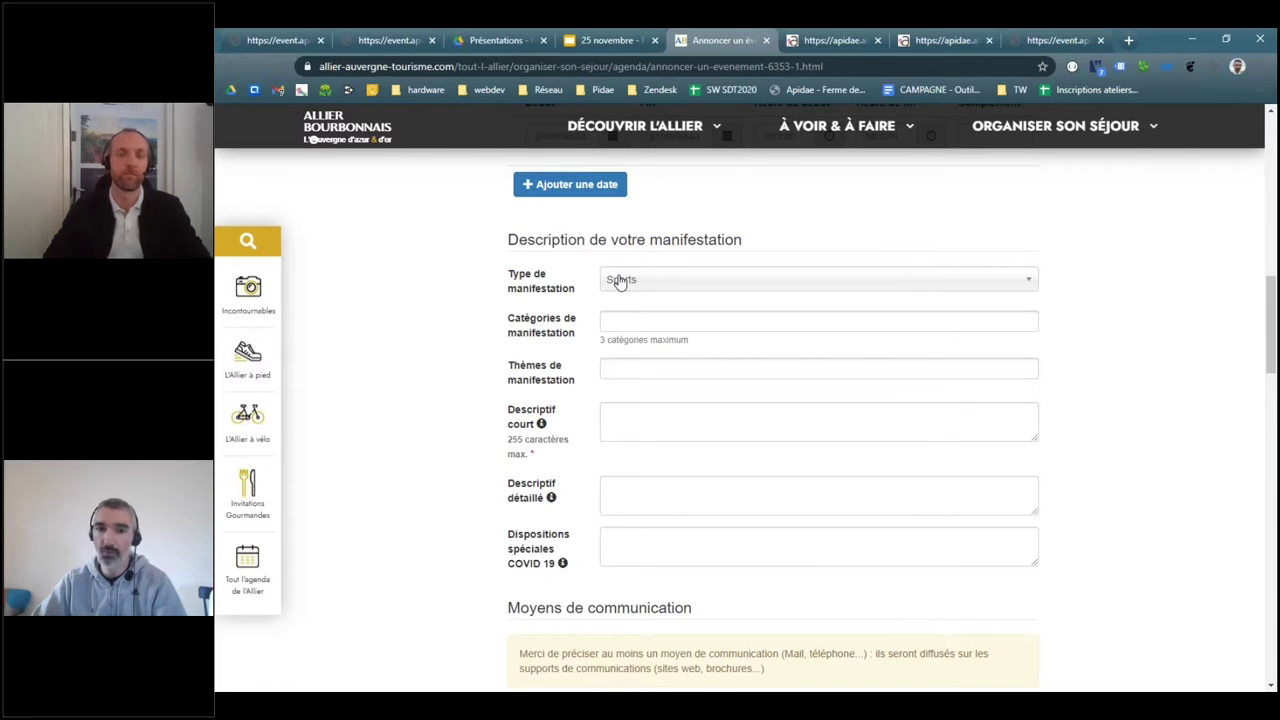
pyautogui.click(652, 287)
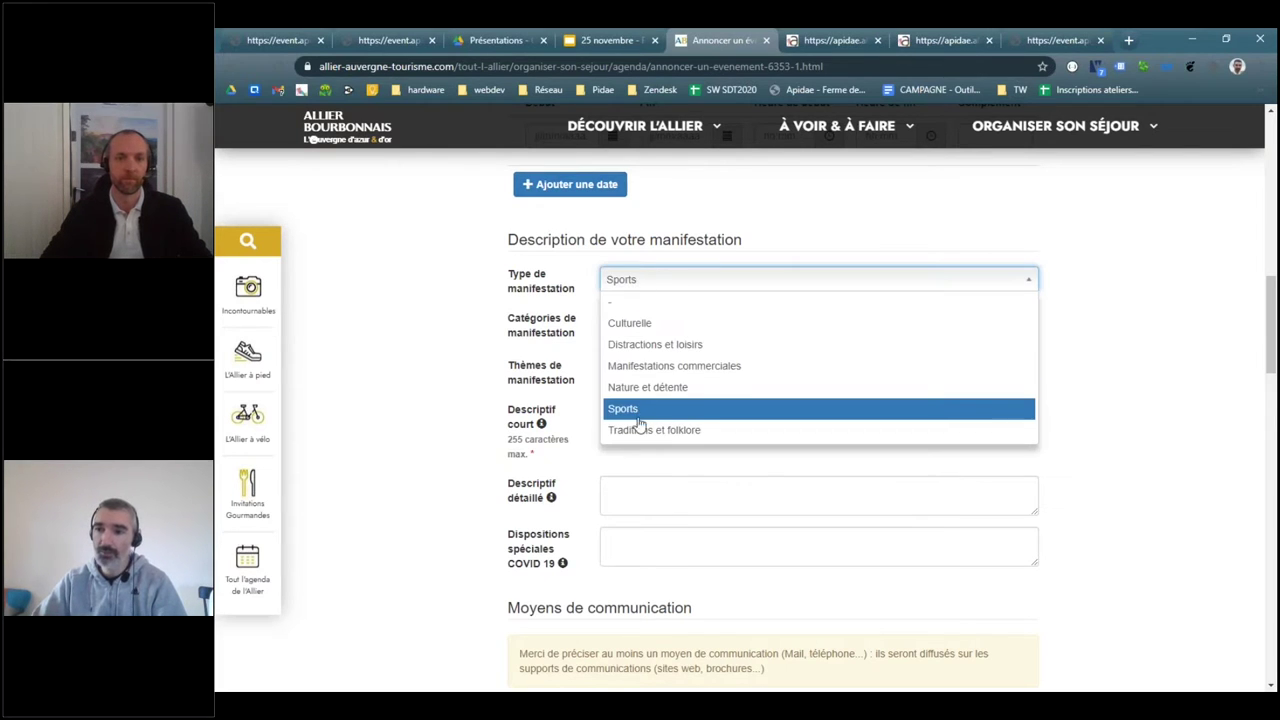
pyautogui.click(640, 410)
pyautogui.click(642, 320)
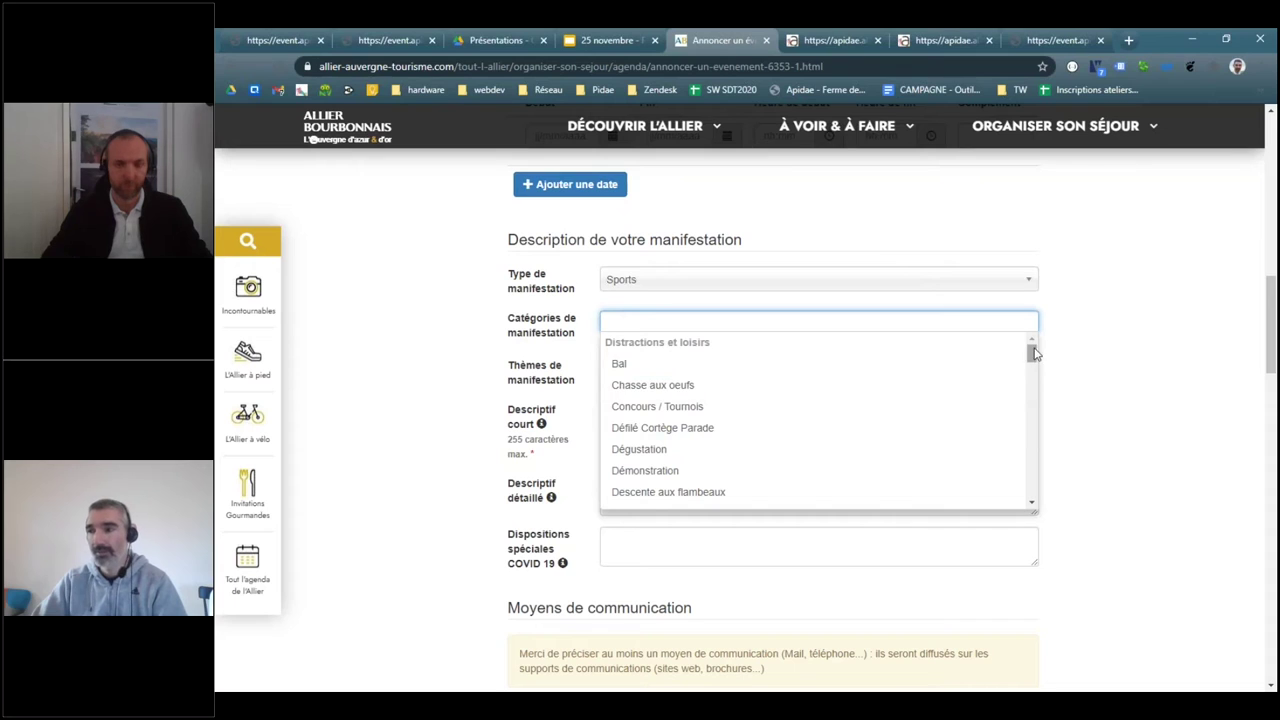
pyautogui.moveTo(1031, 349); pyautogui.dragTo(657, 371)
pyautogui.click(633, 366)
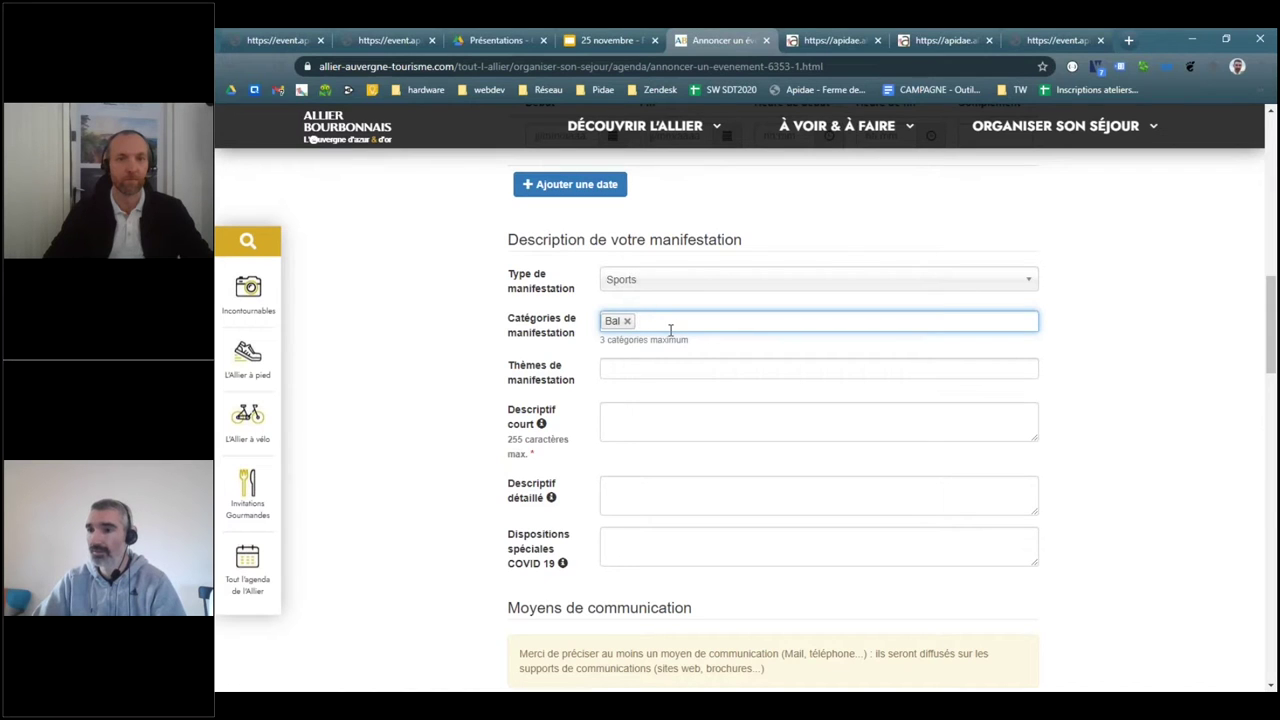
# - Browse the Thèmes list, then move through the description and COVID 19 fields
pyautogui.click(650, 368)
pyautogui.scroll(-5, 806, 420)
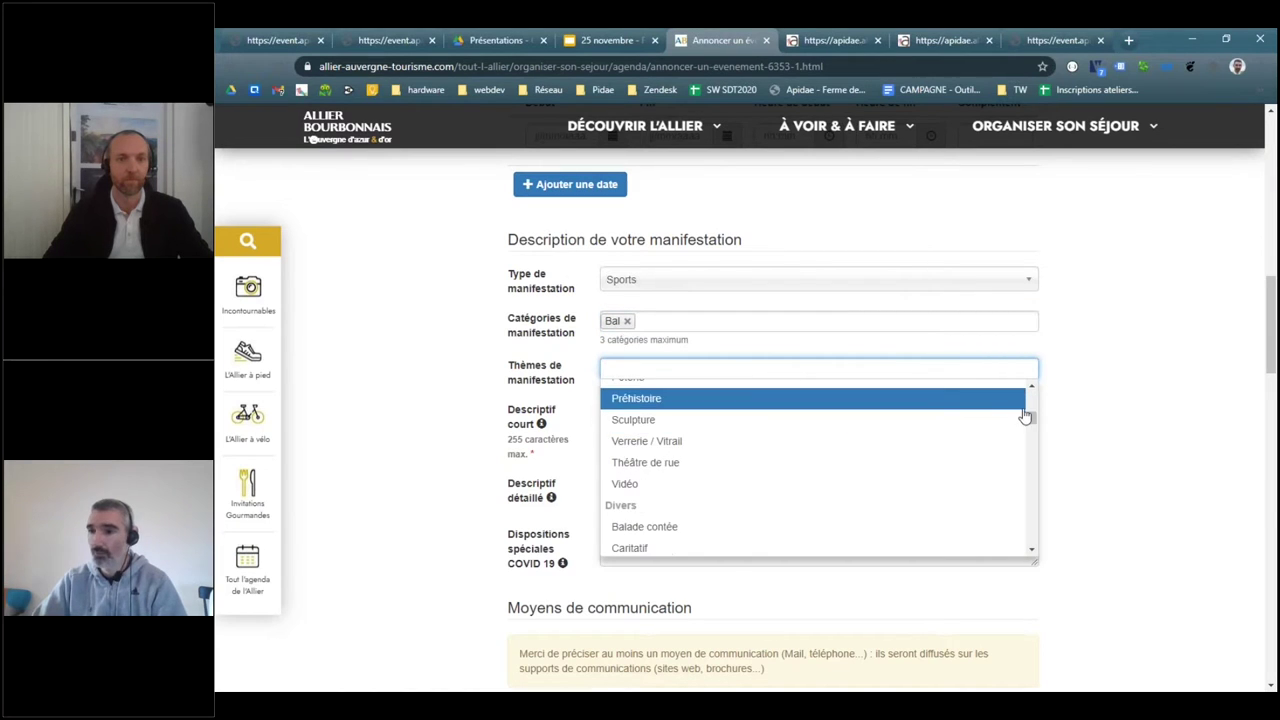
pyautogui.moveTo(1025, 416); pyautogui.dragTo(1066, 457)
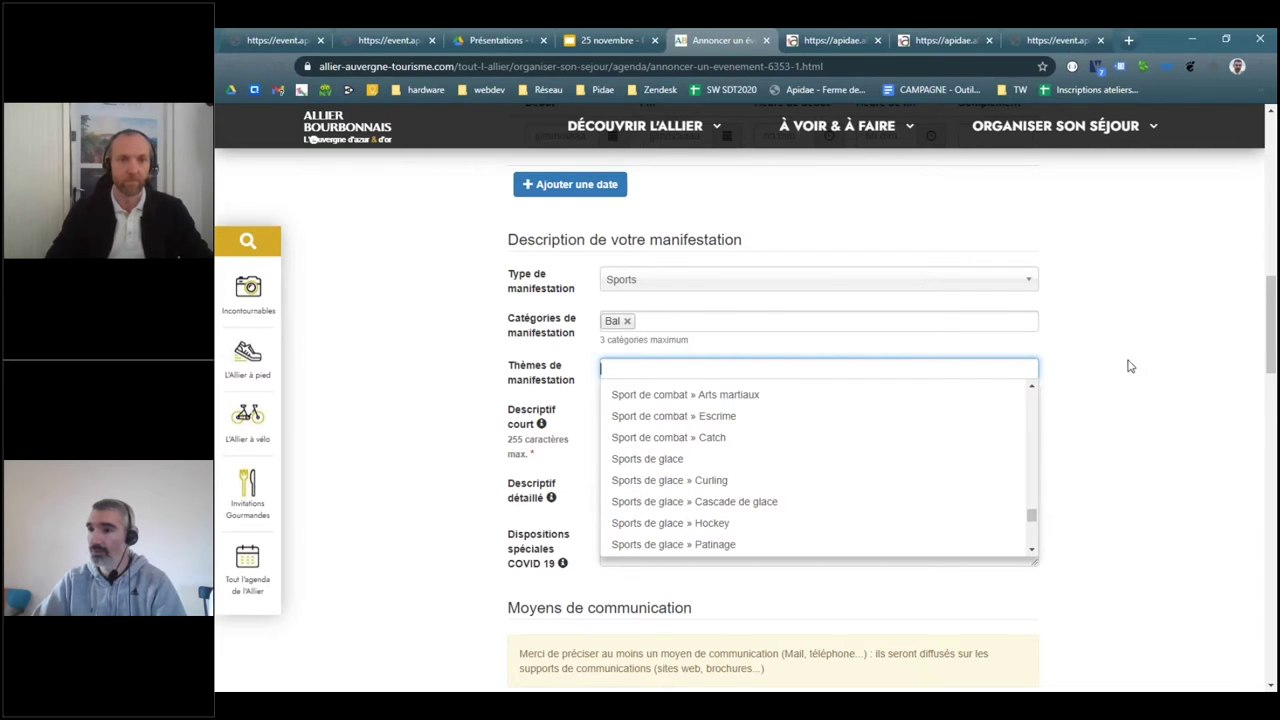
pyautogui.click(660, 410)
pyautogui.click(648, 489)
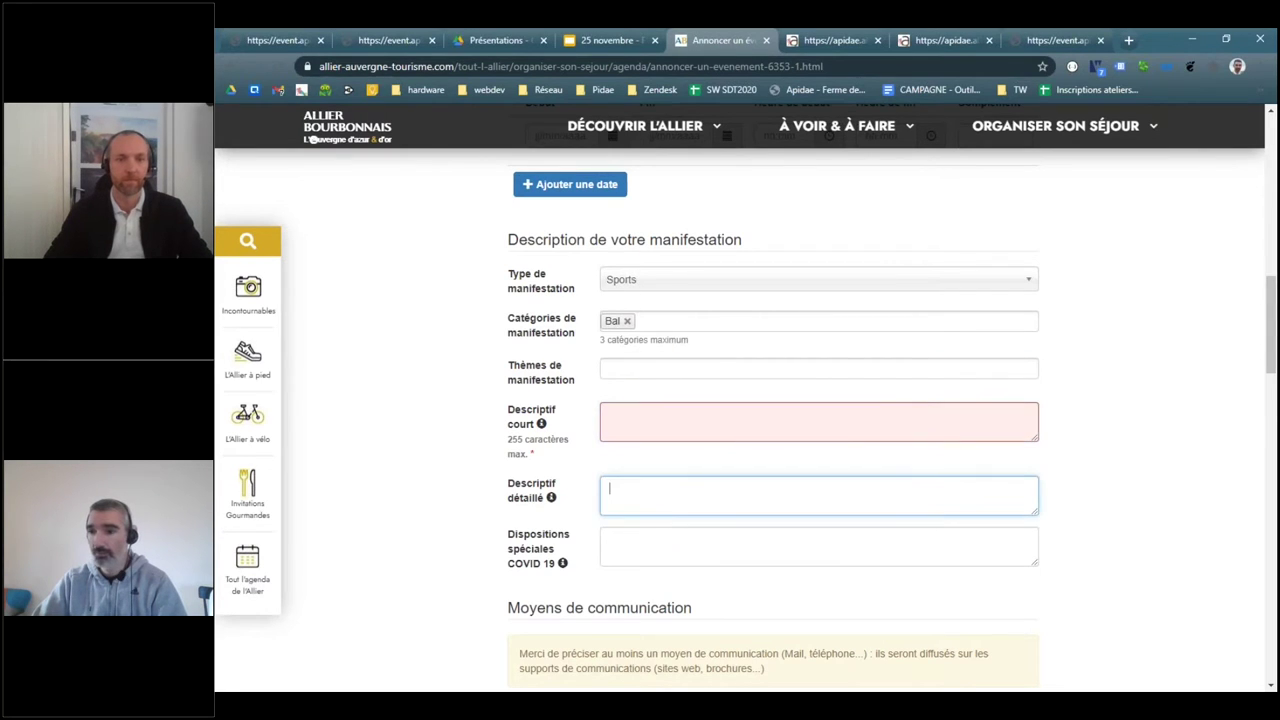
pyautogui.click(653, 548)
pyautogui.scroll(-3, 463, 534)
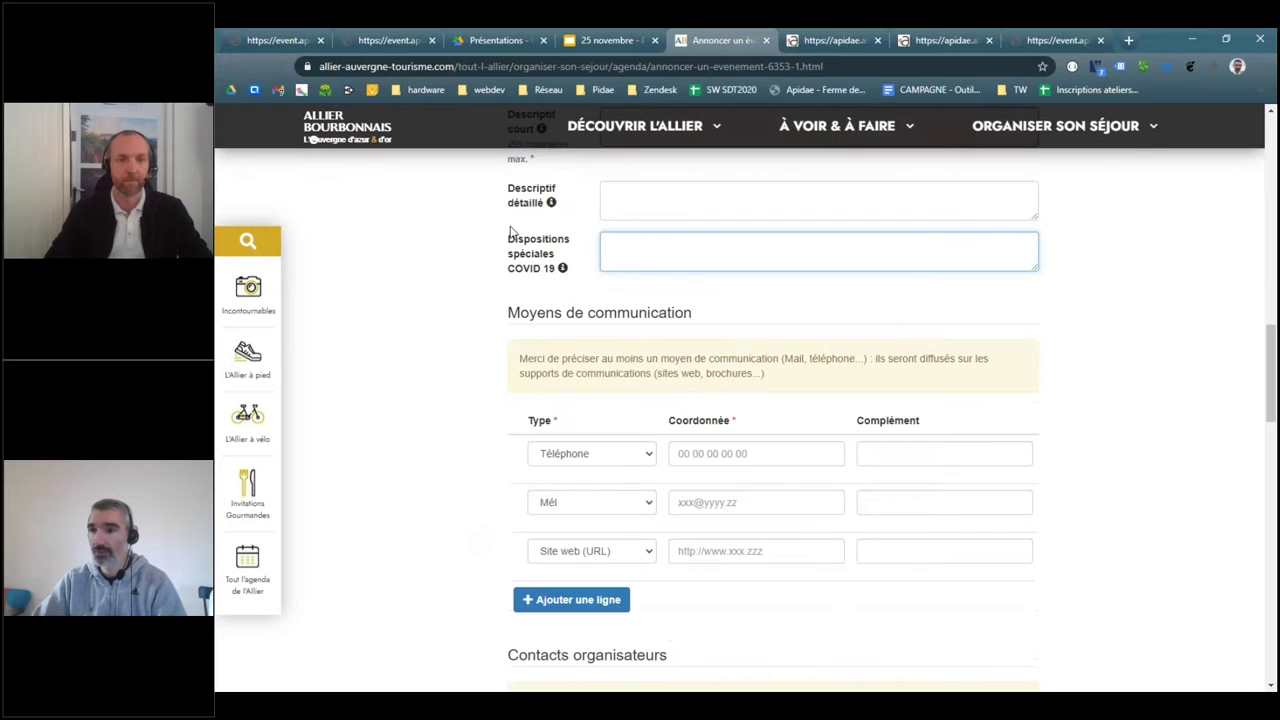
# - Add two extra communication rows, then remove both empty rows again
pyautogui.moveTo(505, 240); pyautogui.dragTo(577, 281)
pyautogui.click(577, 281)
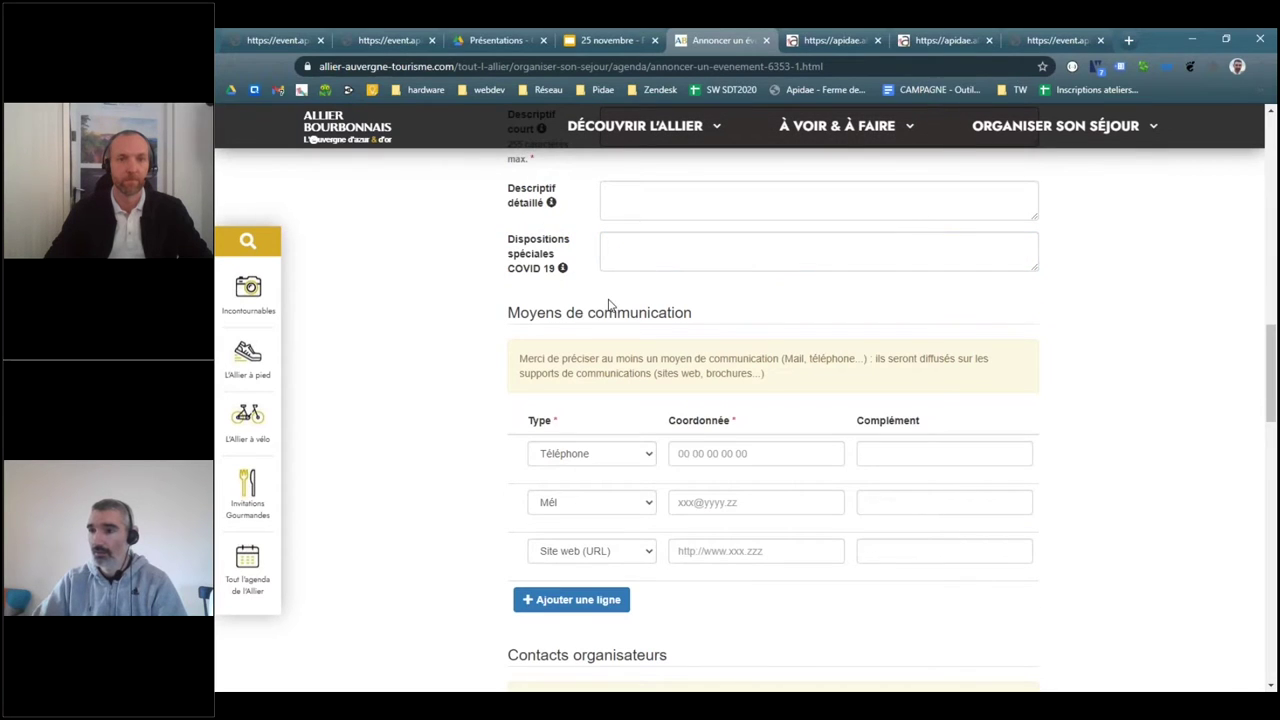
pyautogui.scroll(2, 608, 305)
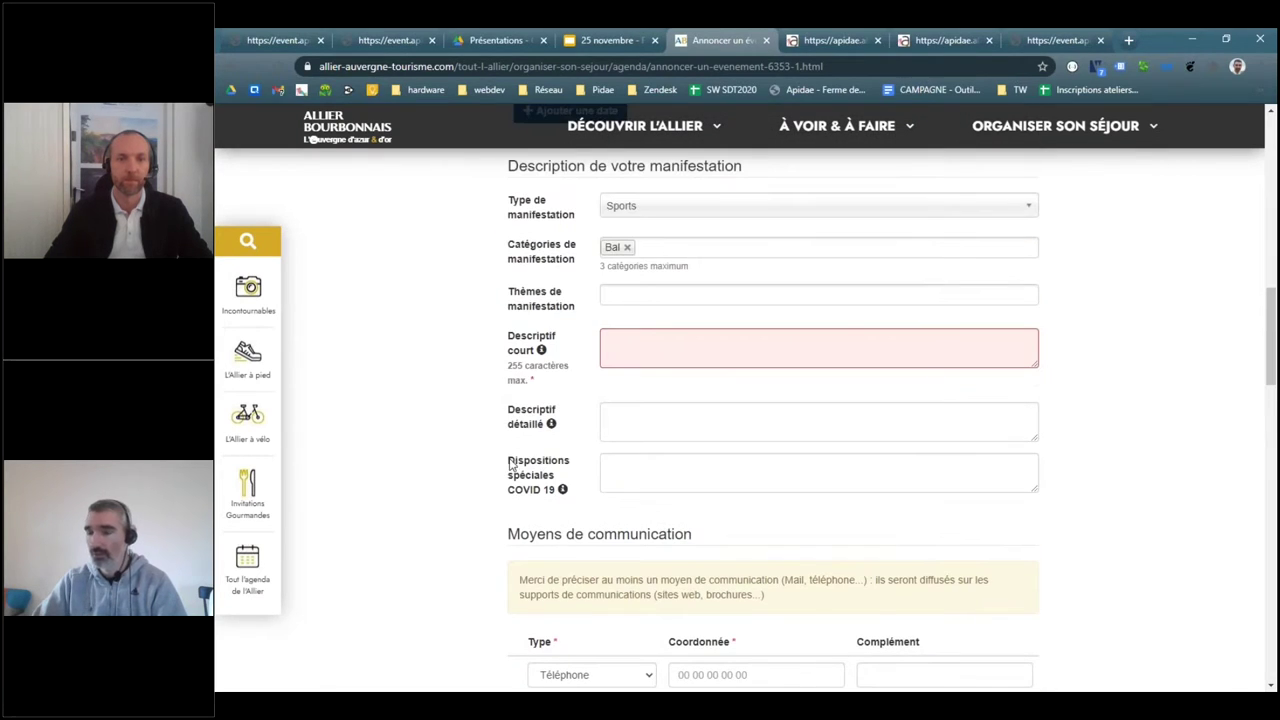
pyautogui.moveTo(507, 459); pyautogui.dragTo(573, 502)
pyautogui.click(600, 503)
pyautogui.scroll(-3, 606, 434)
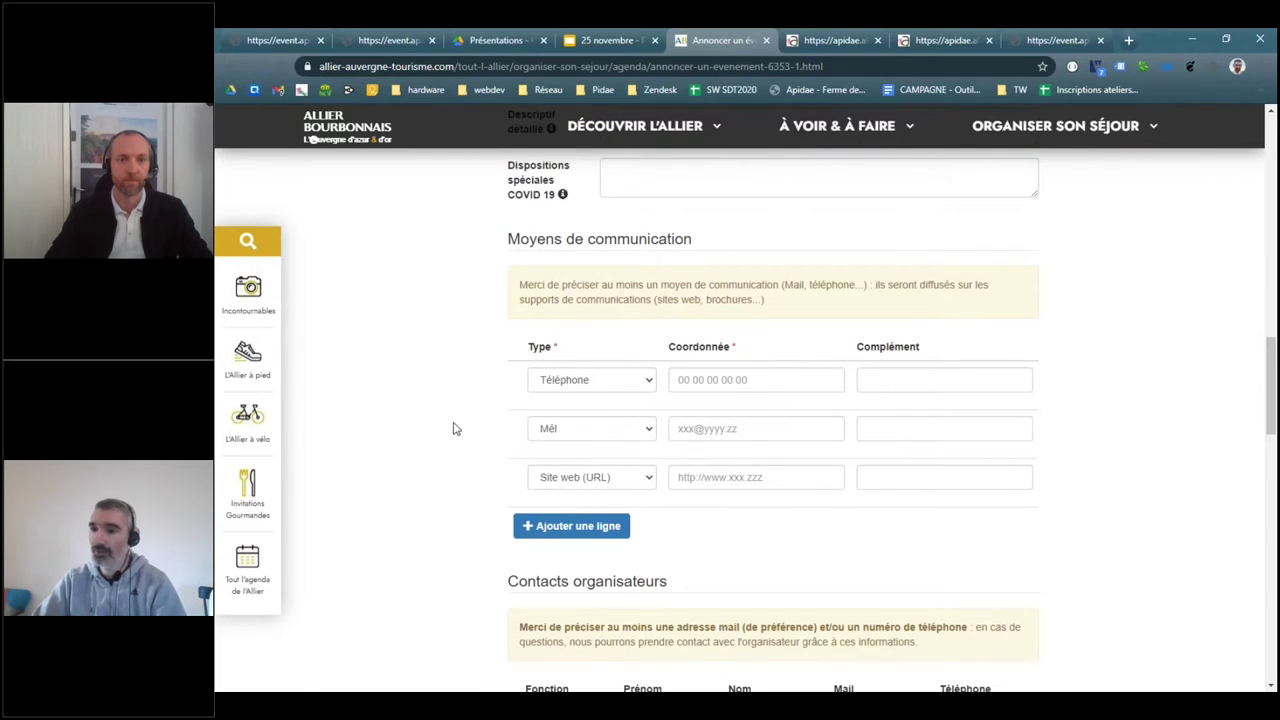
pyautogui.click(568, 526)
pyautogui.click(568, 574)
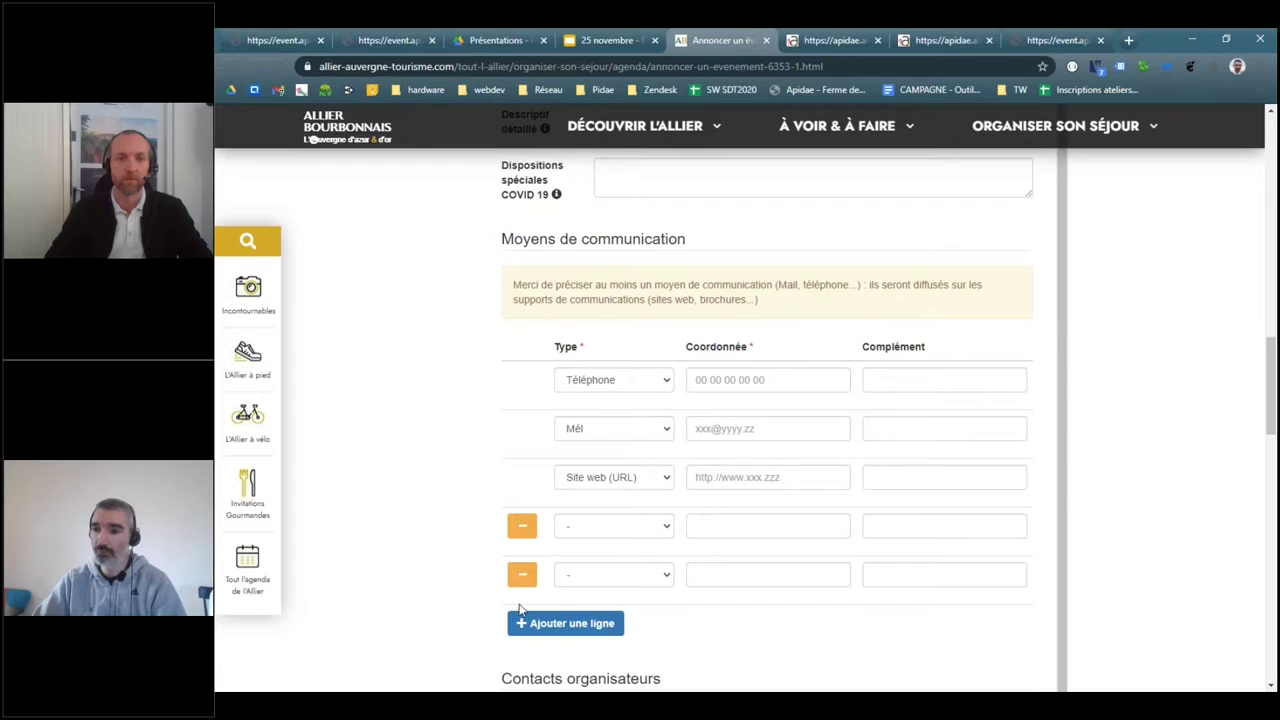
pyautogui.click(520, 580)
pyautogui.click(522, 530)
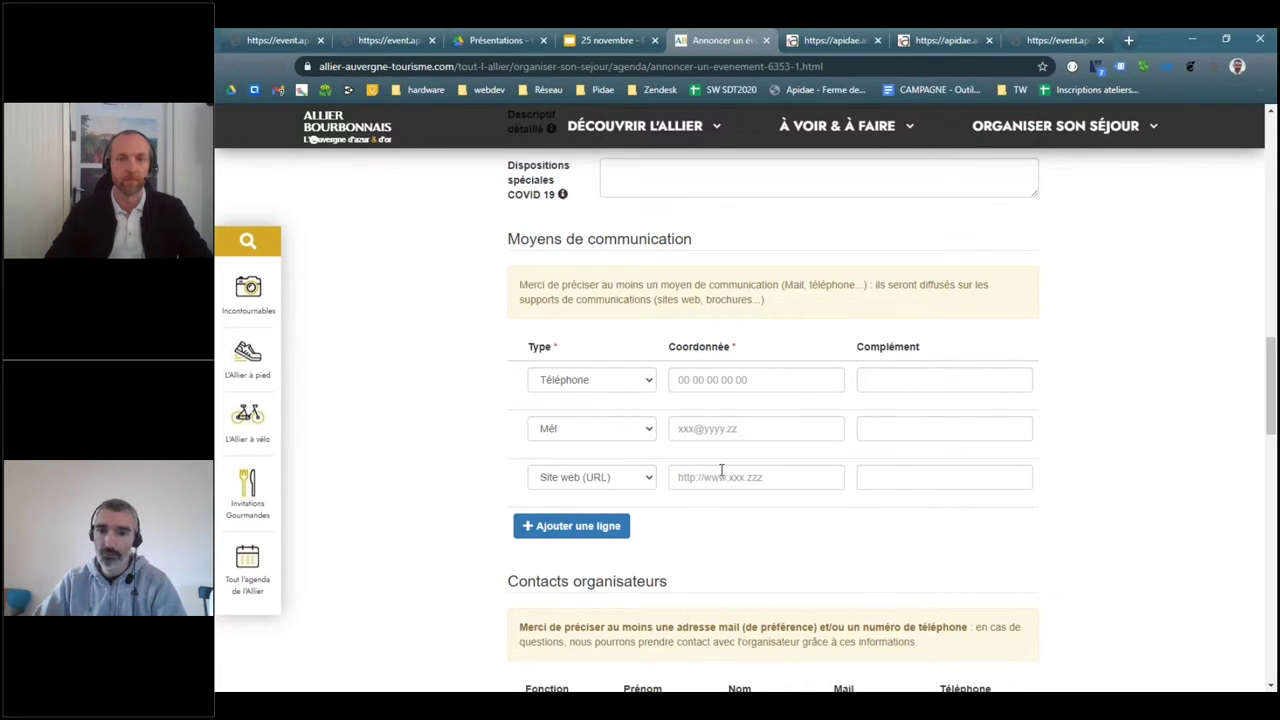
pyautogui.click(699, 383)
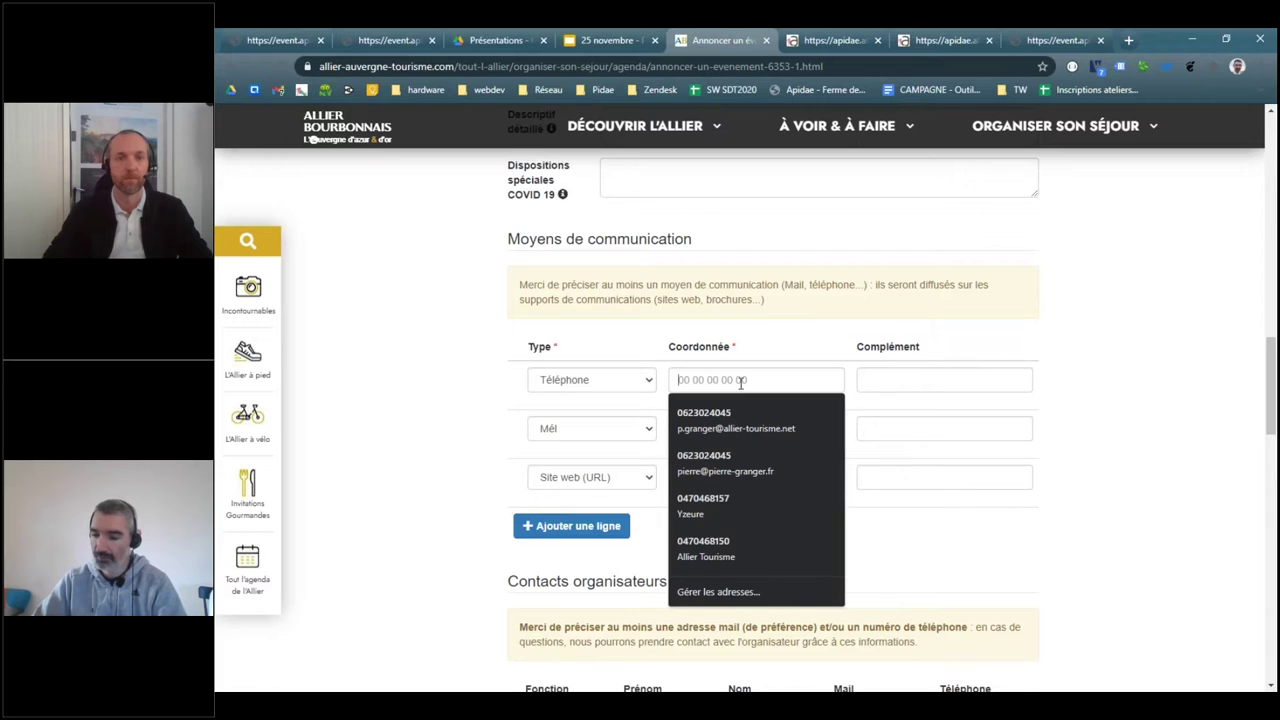
pyautogui.write('0123456789')
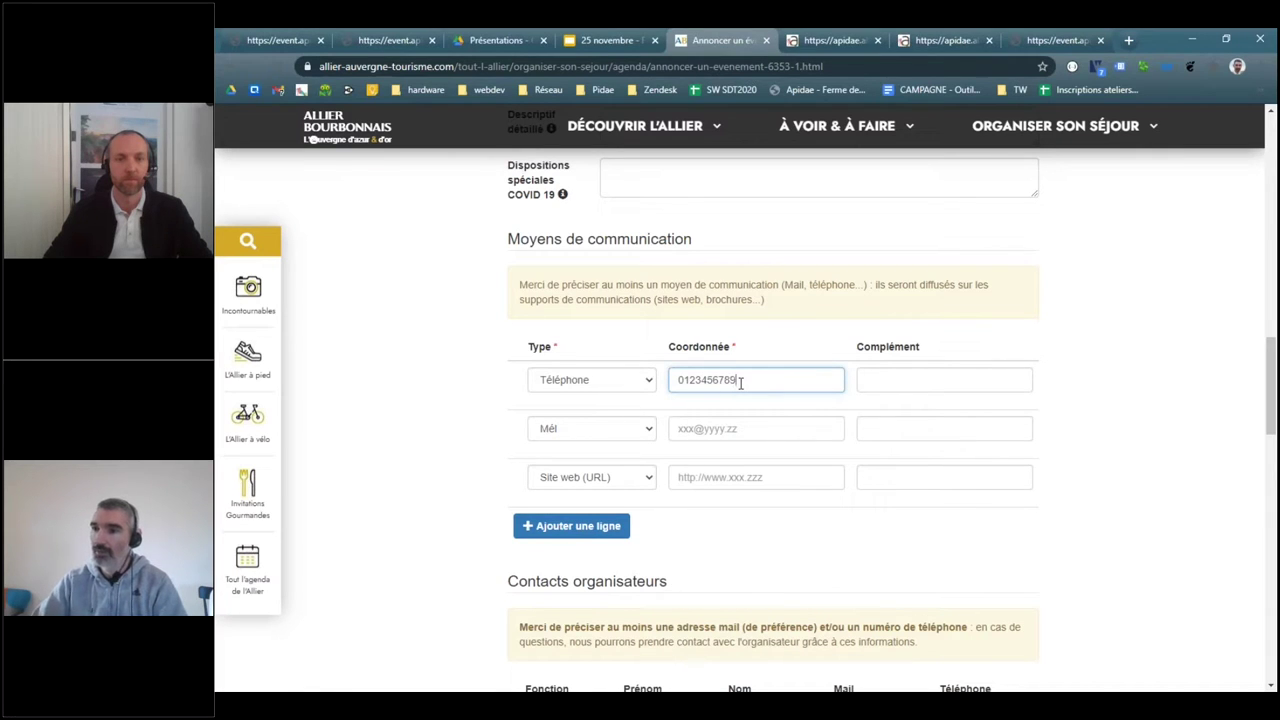
pyautogui.click(708, 406)
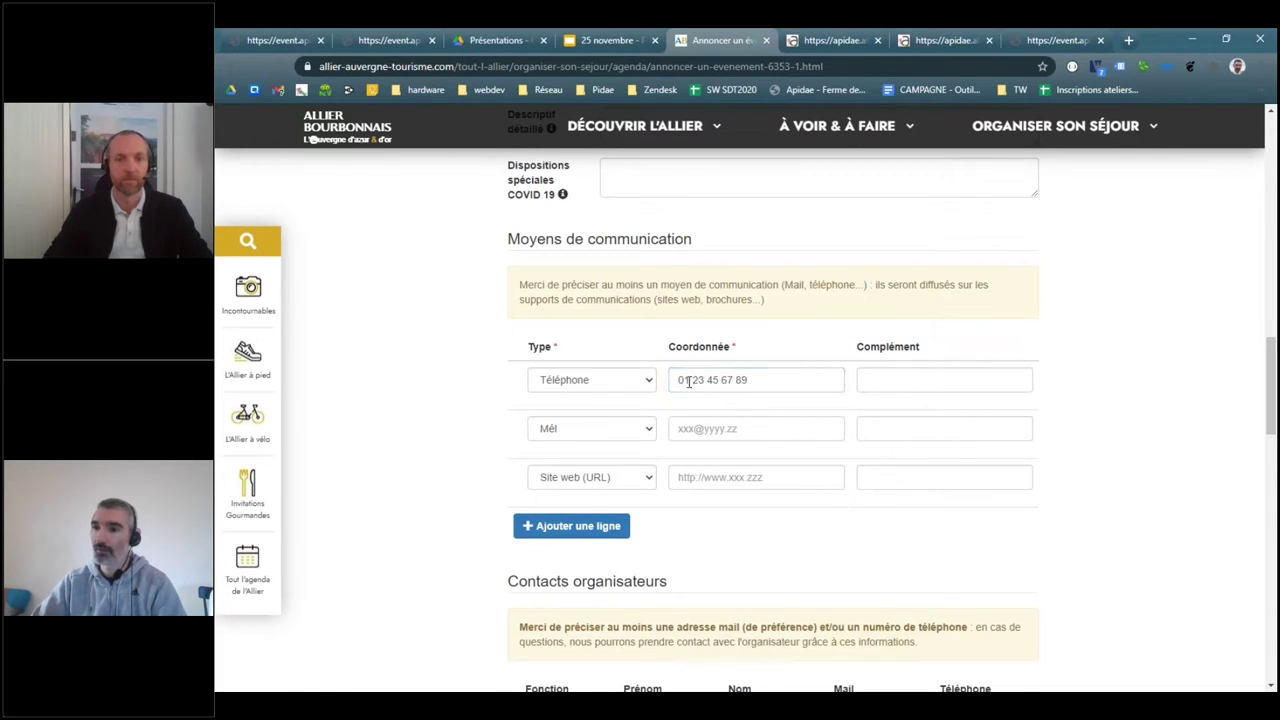
pyautogui.click(690, 381)
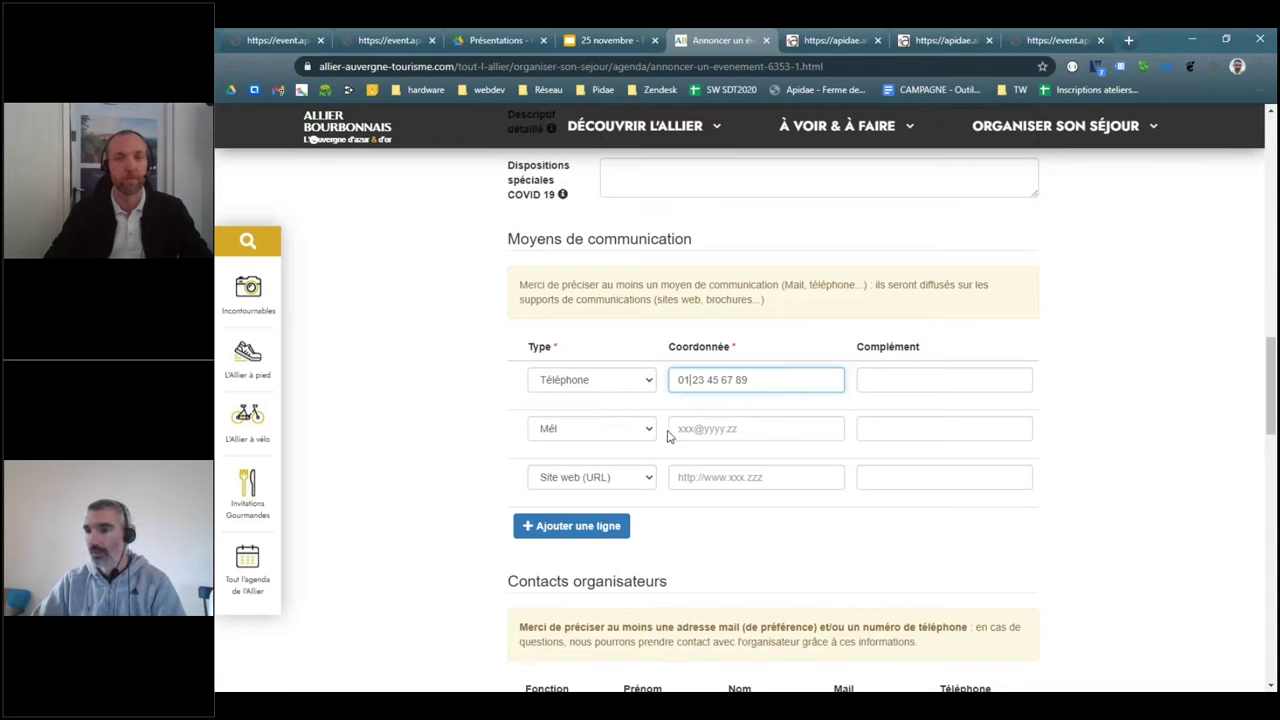
pyautogui.click(611, 487)
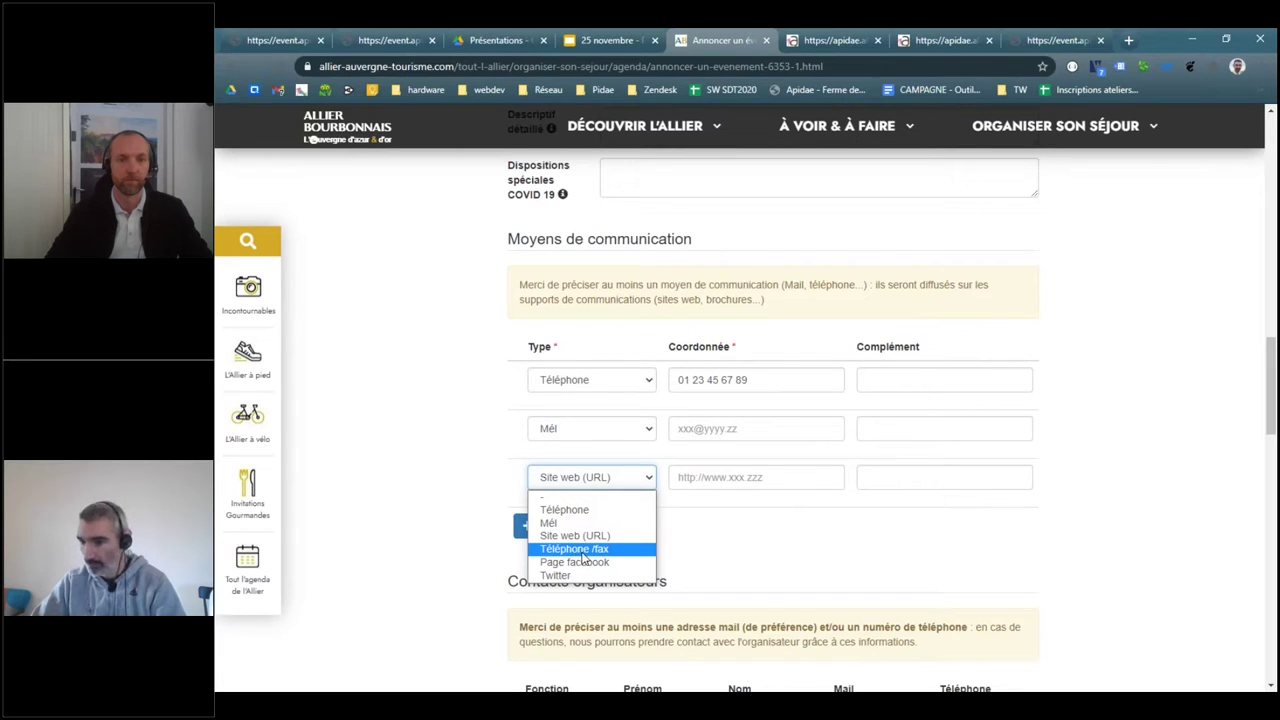
pyautogui.click(822, 546)
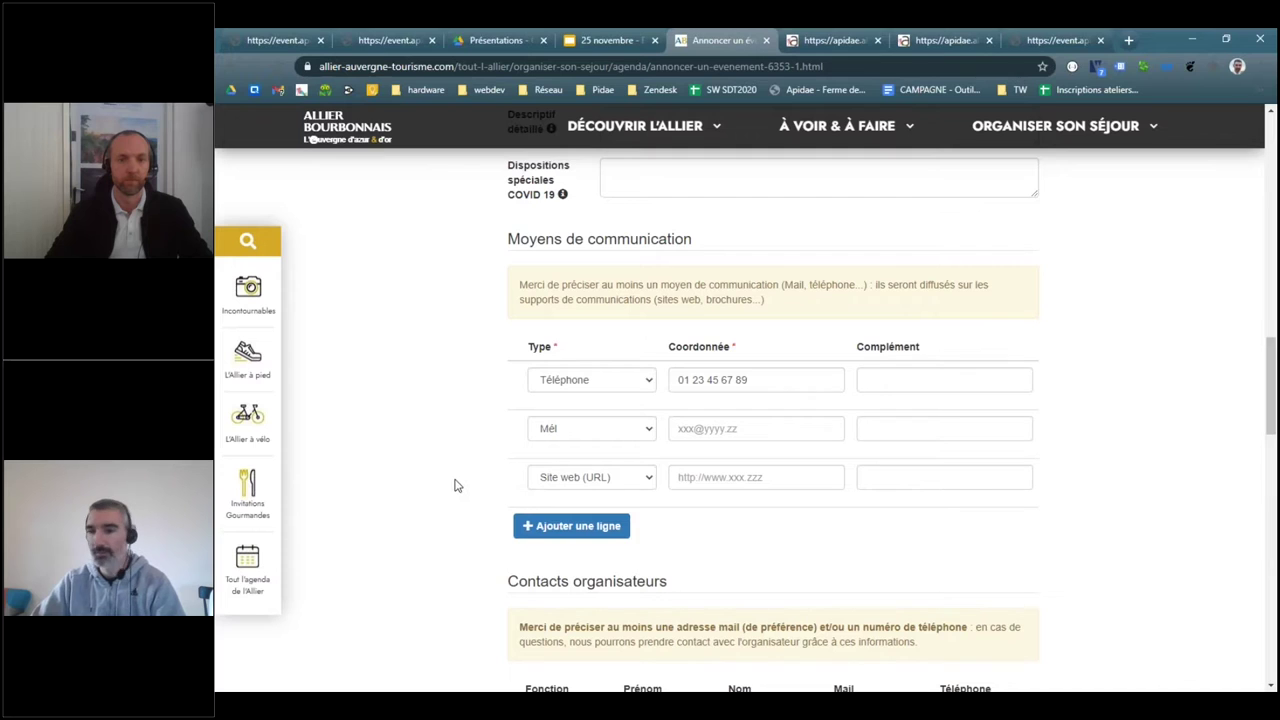
pyautogui.scroll(-5, 454, 485)
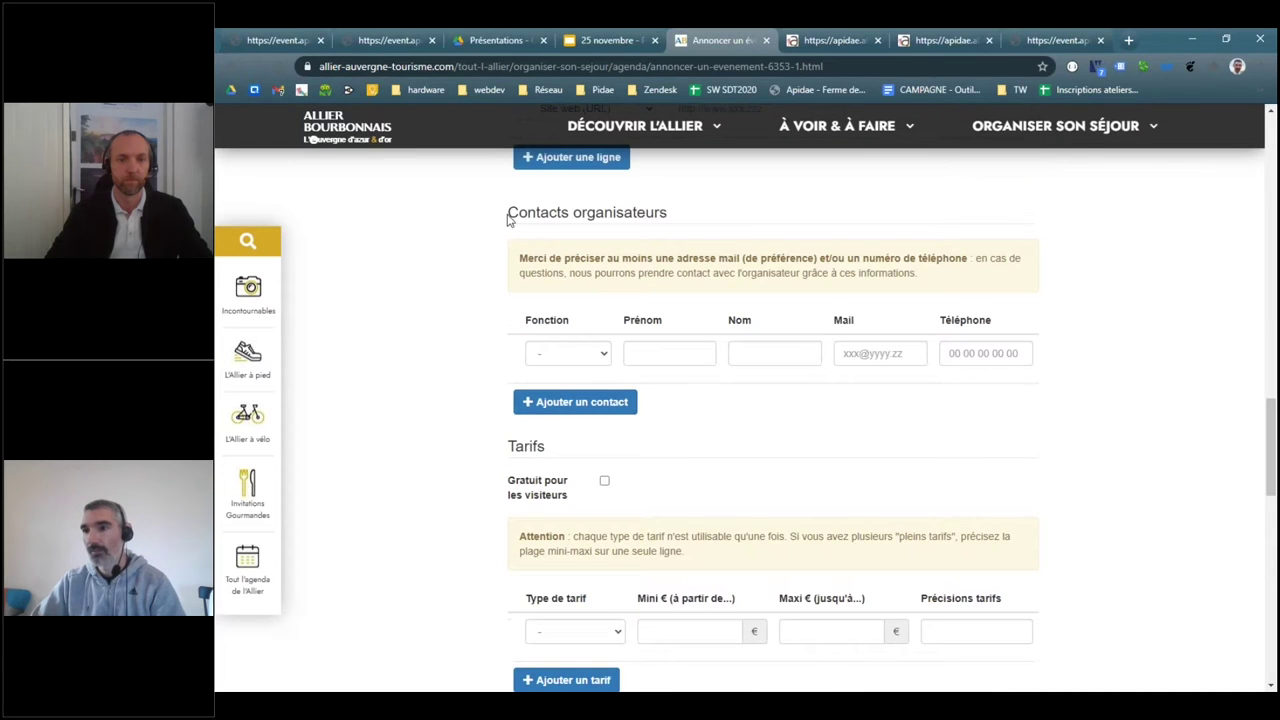
pyautogui.moveTo(507, 220); pyautogui.dragTo(850, 220)
pyautogui.scroll(3, 643, 401)
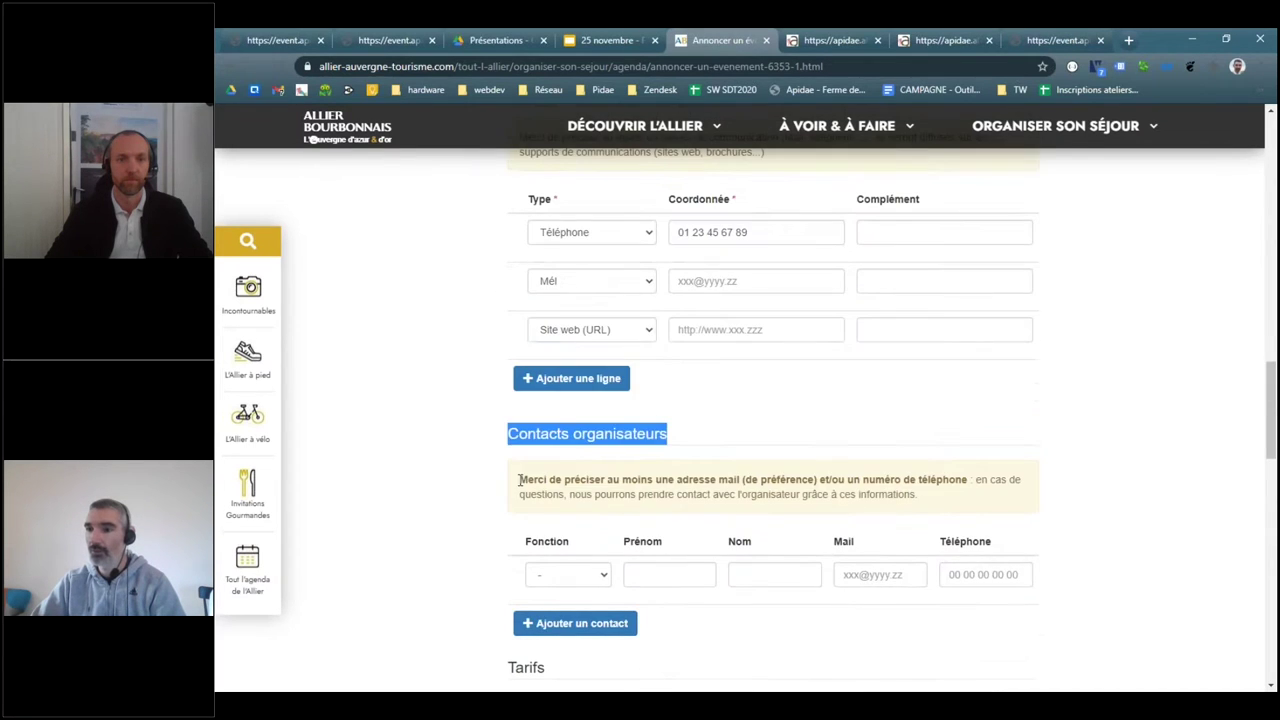
pyautogui.moveTo(517, 479); pyautogui.dragTo(968, 497)
pyautogui.click(968, 497)
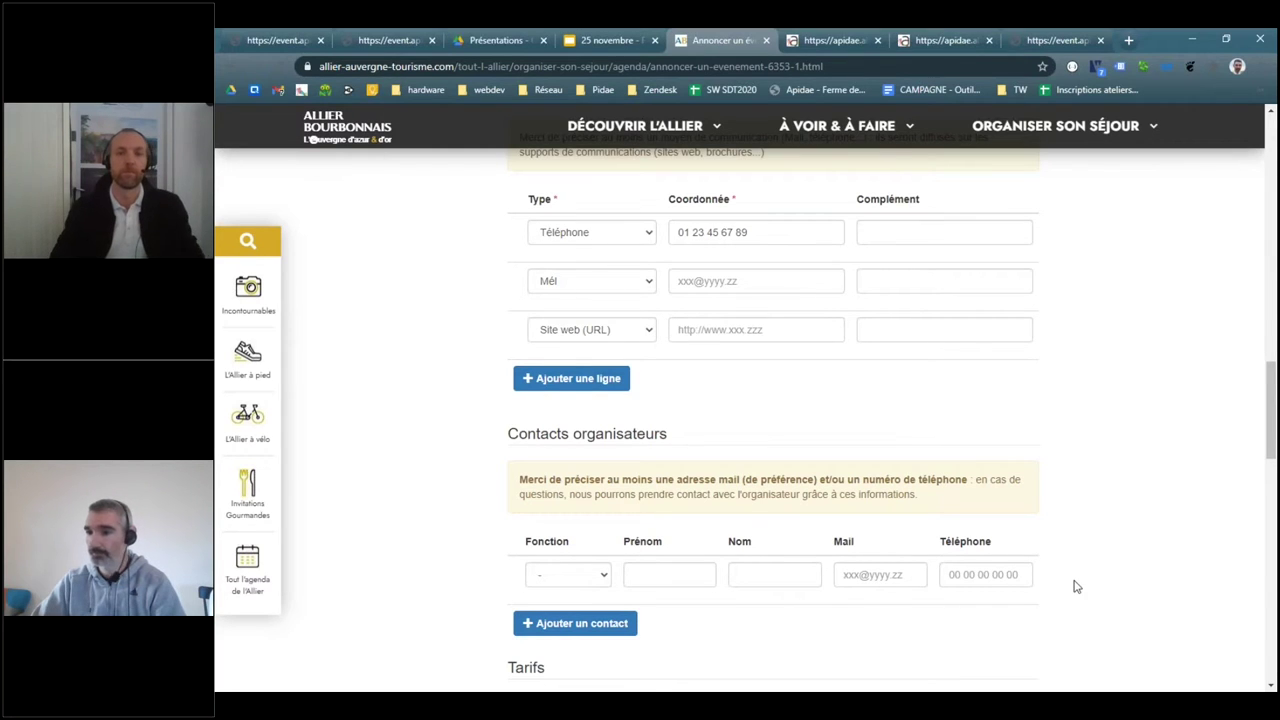
pyautogui.scroll(-2, 1074, 586)
pyautogui.tripleClick(714, 291)
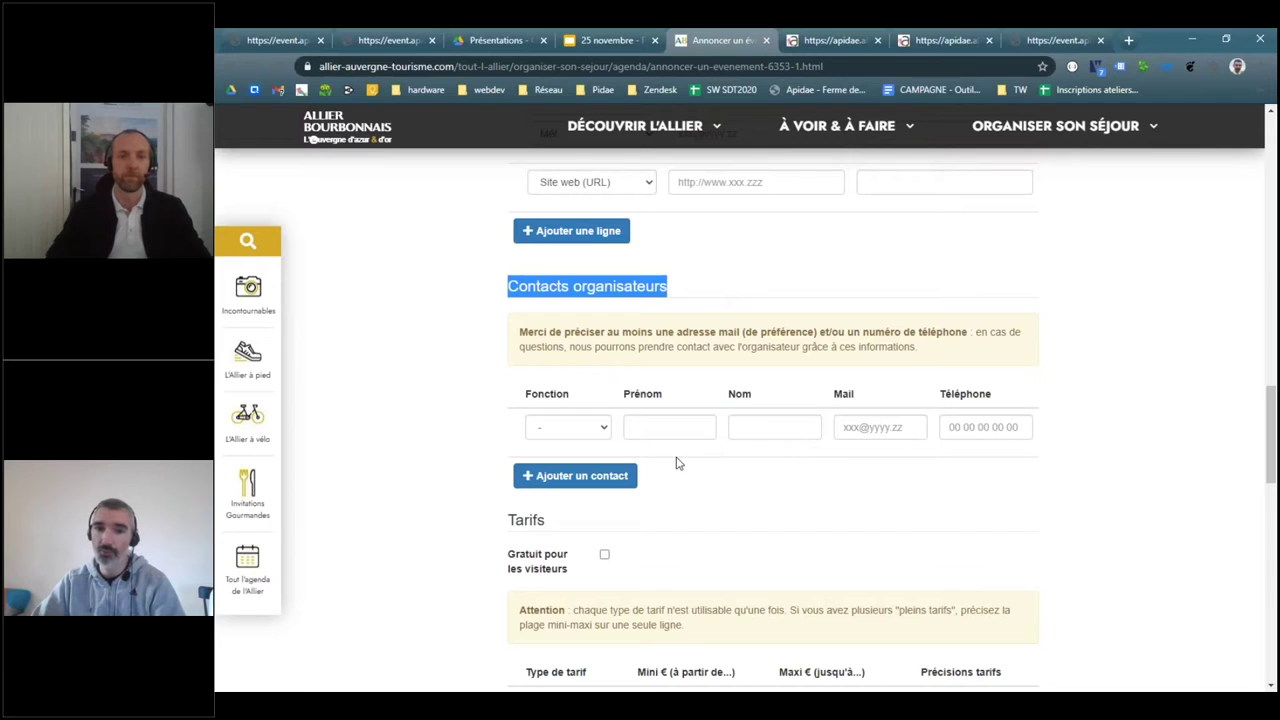
pyautogui.click(726, 503)
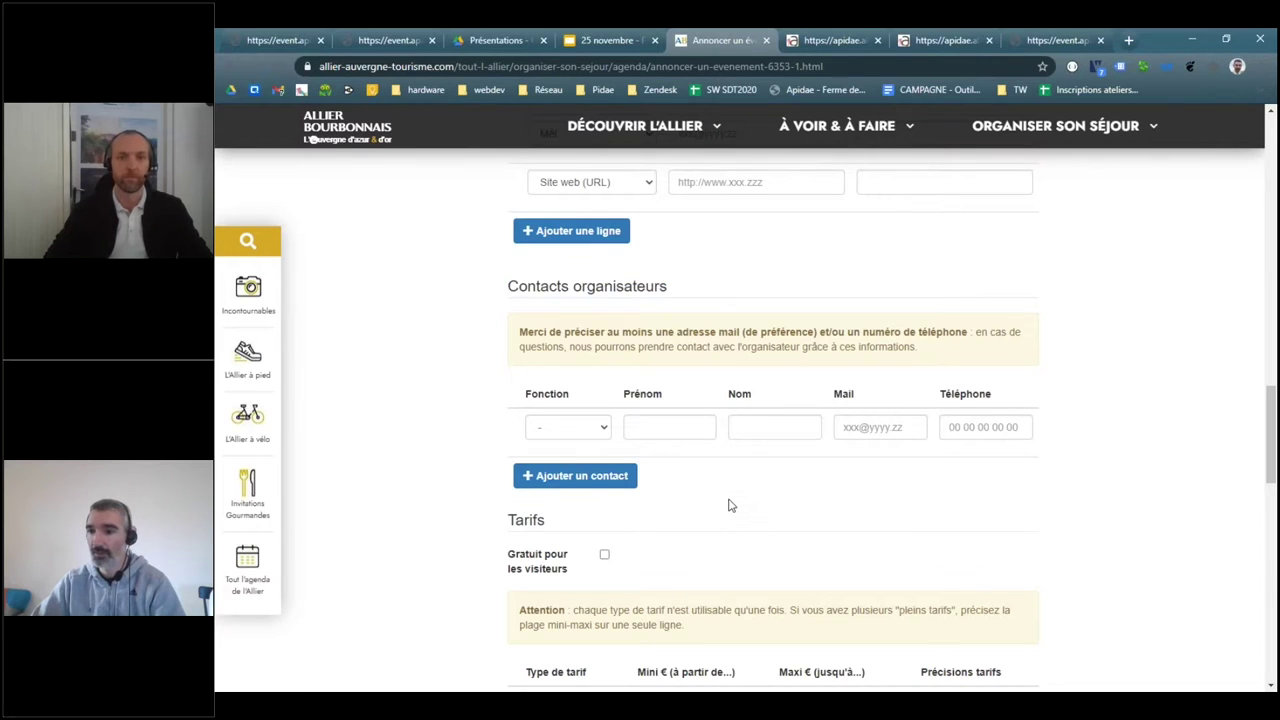
pyautogui.scroll(-5, 726, 503)
pyautogui.scroll(2, 600, 531)
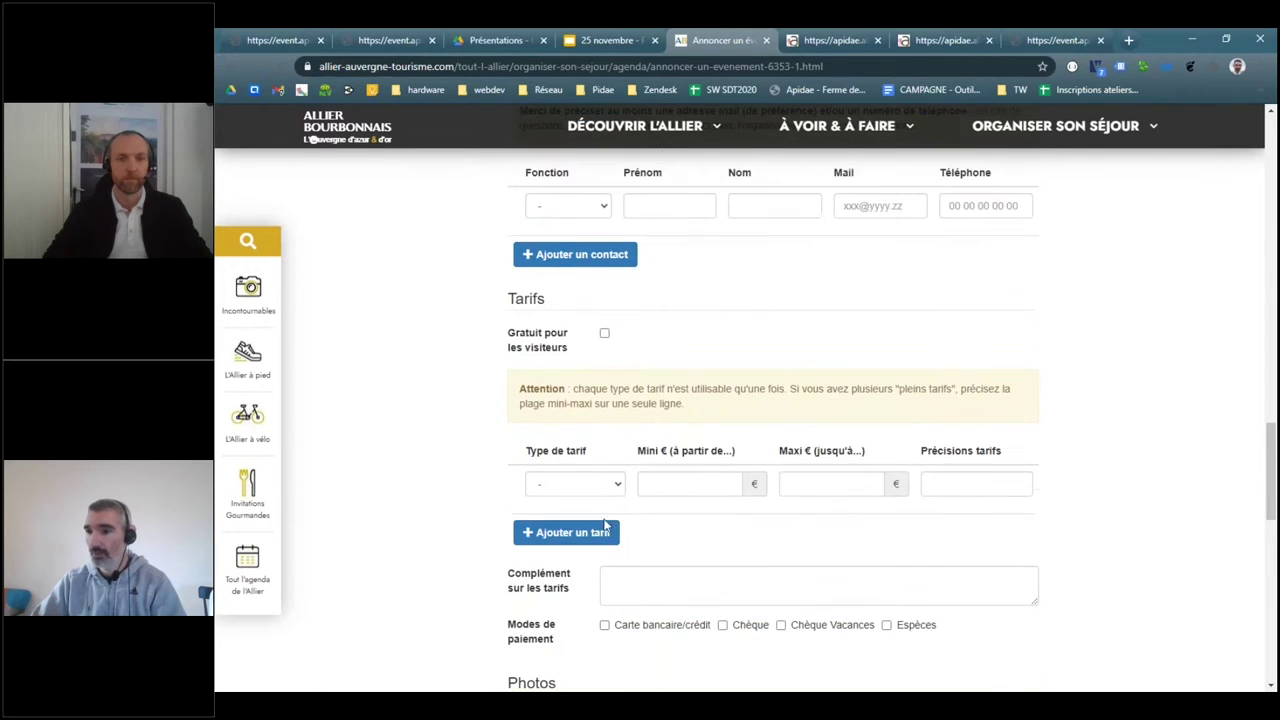
pyautogui.click(592, 533)
pyautogui.click(587, 583)
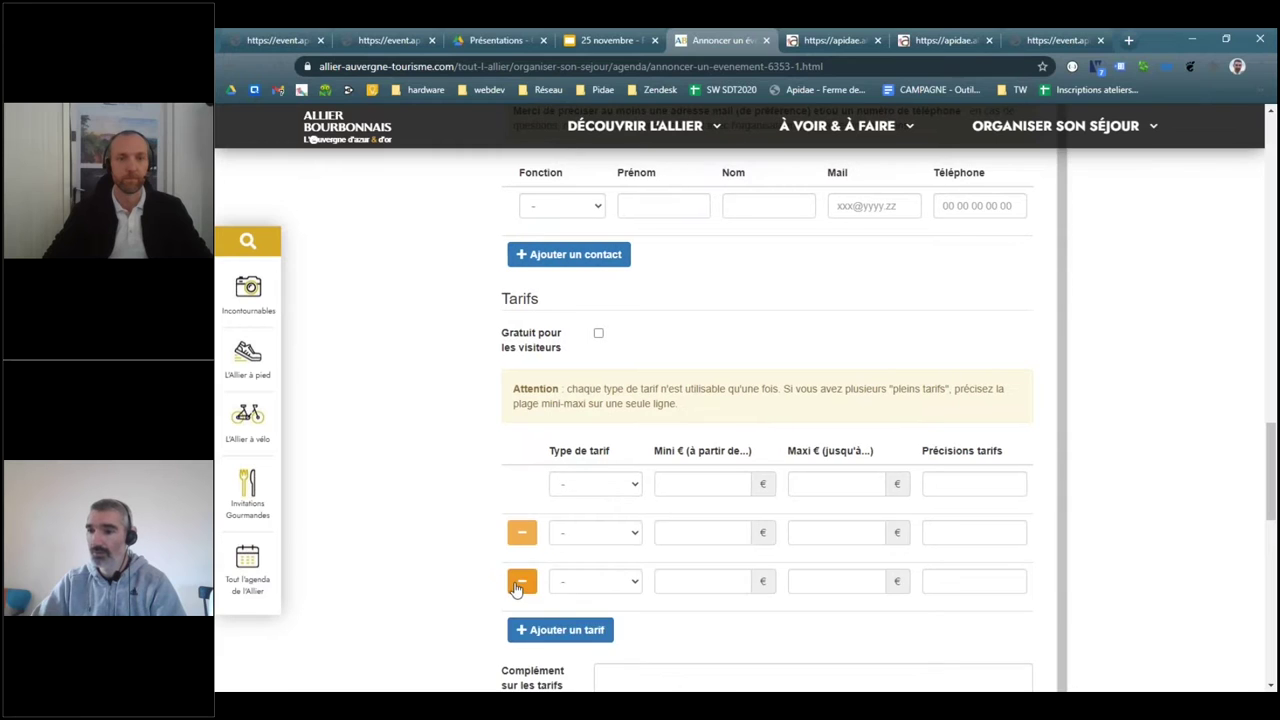
pyautogui.click(524, 582)
pyautogui.click(526, 533)
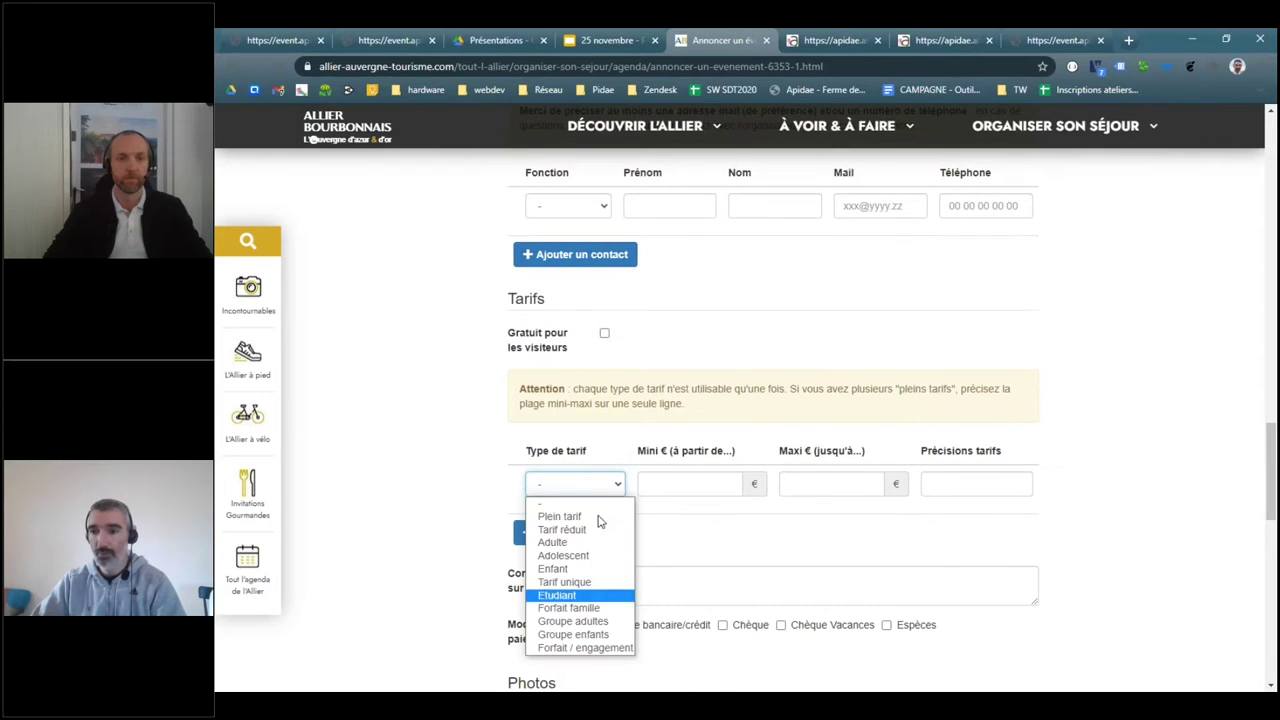
pyautogui.click(712, 484)
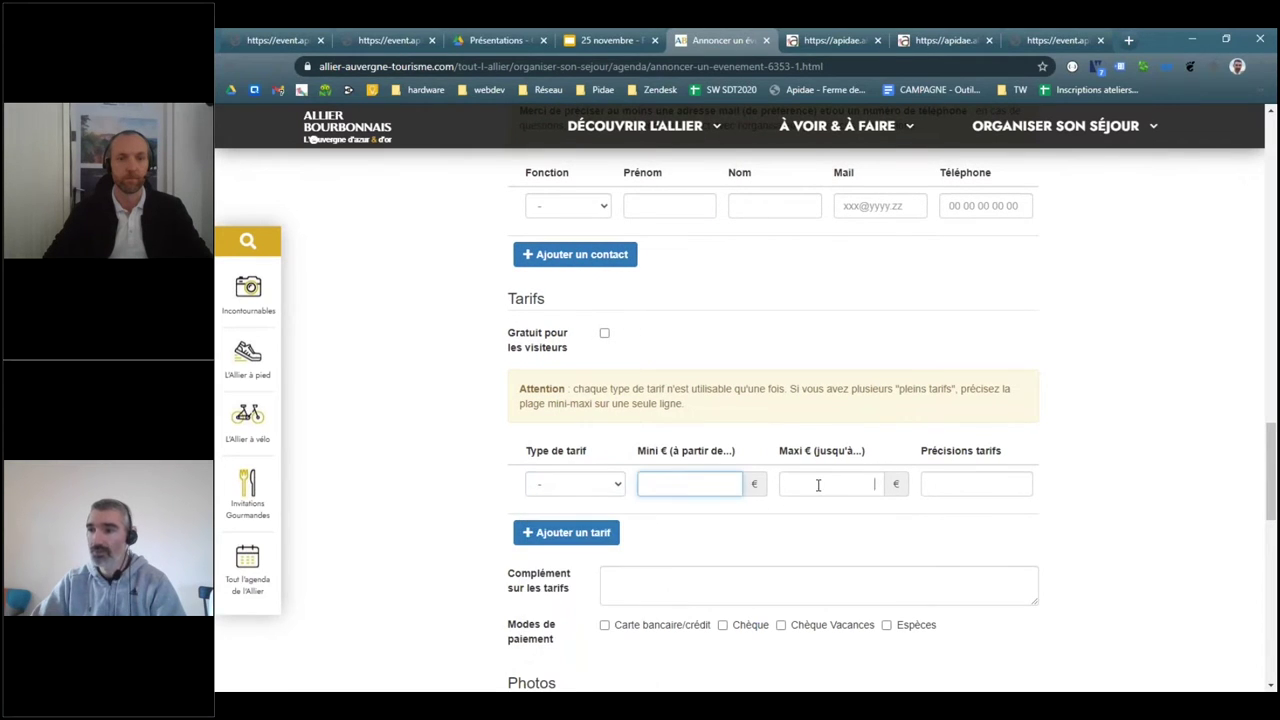
pyautogui.click(820, 483)
pyautogui.click(985, 485)
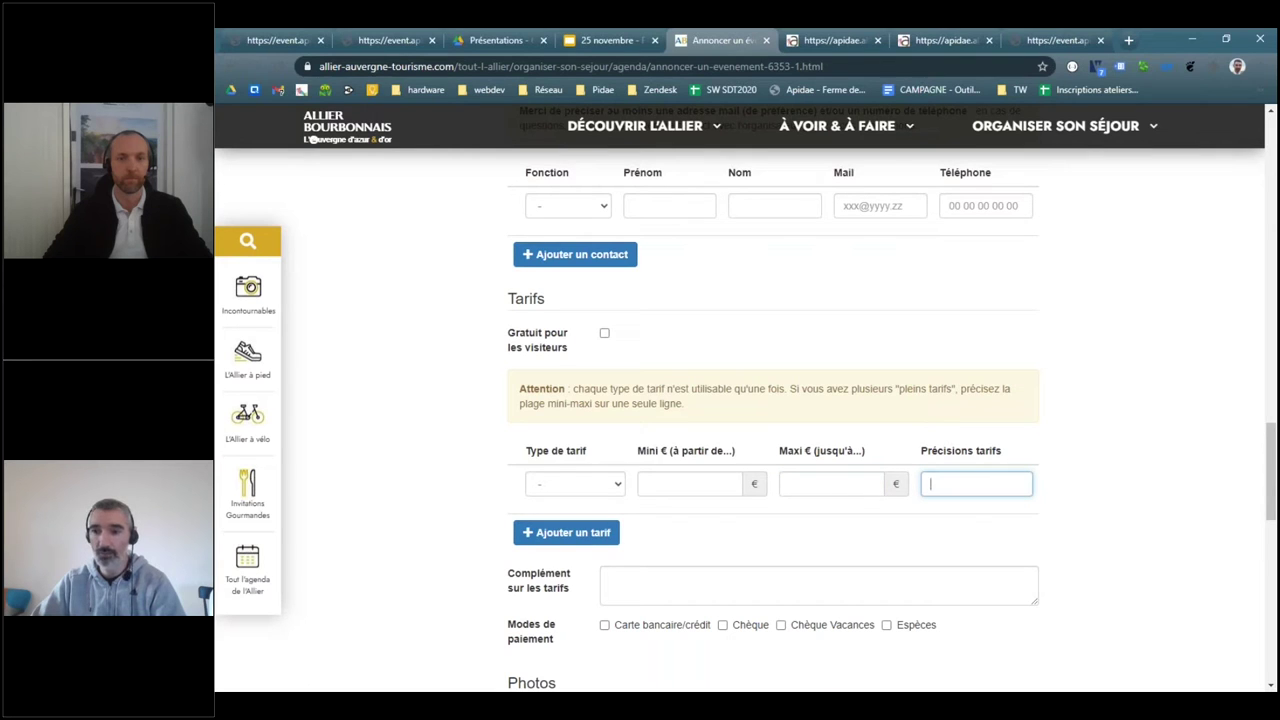
pyautogui.click(604, 333)
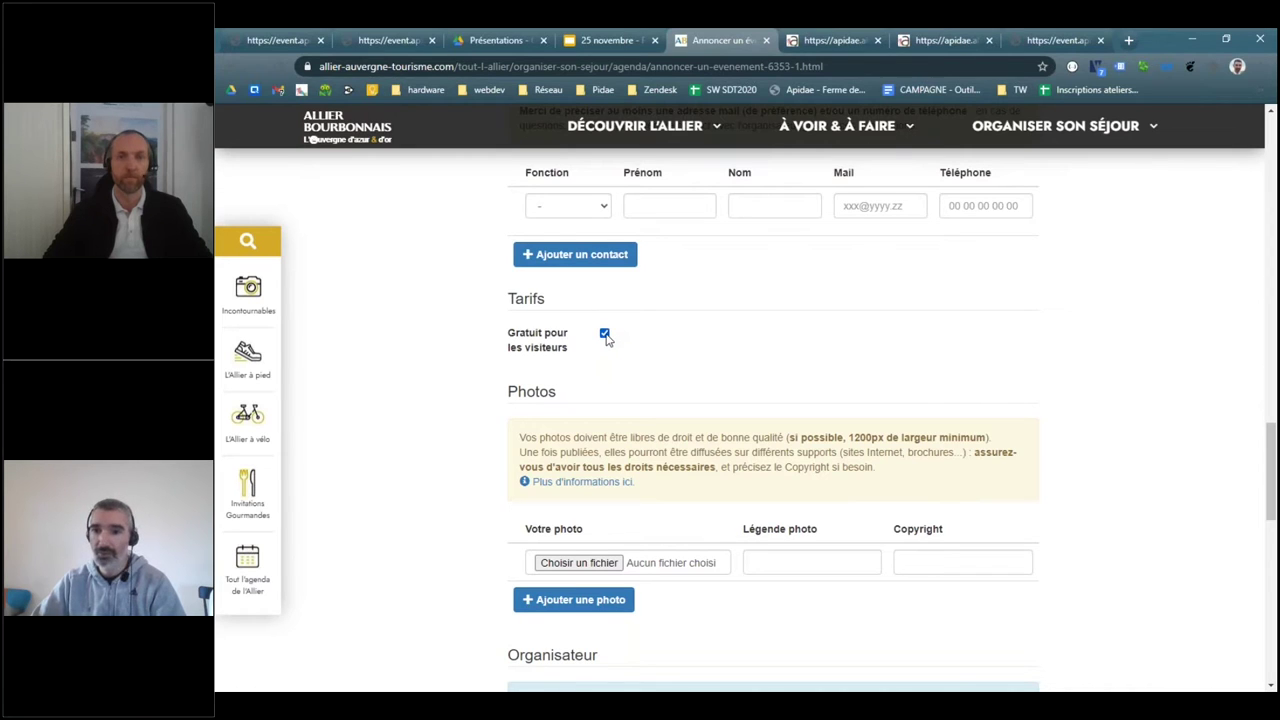
pyautogui.click(605, 336)
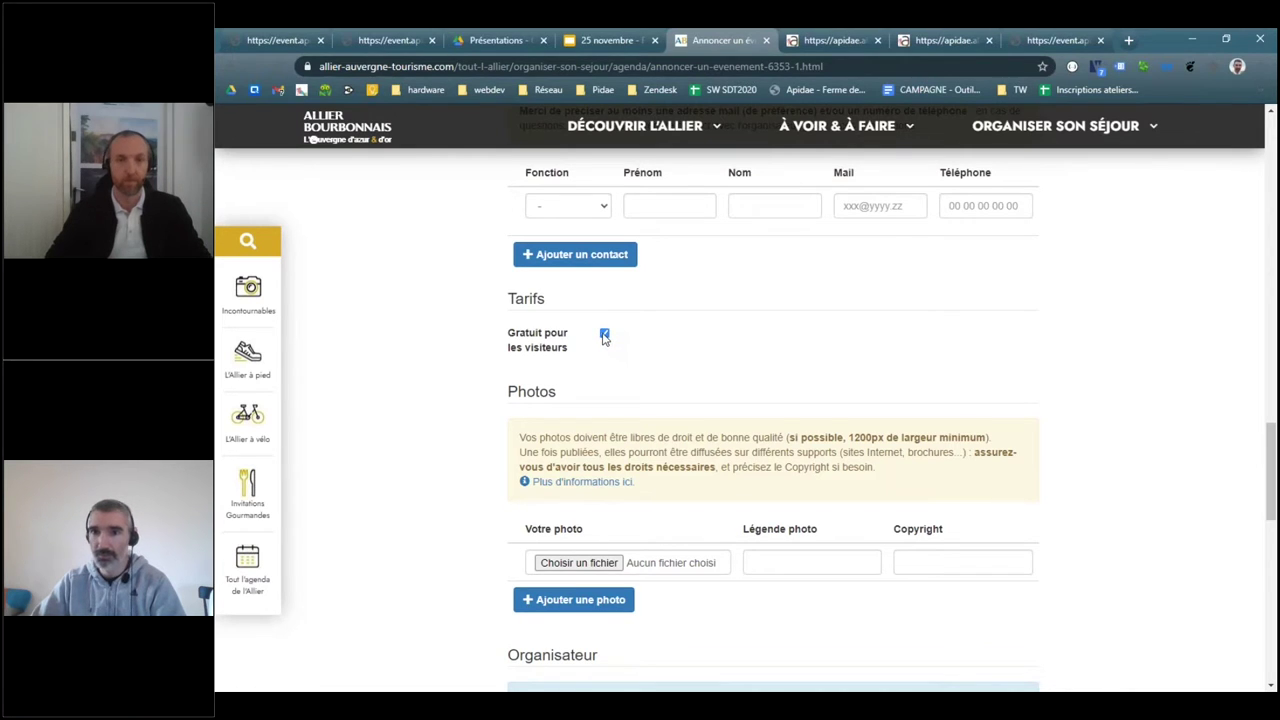
pyautogui.scroll(-2, 866, 385)
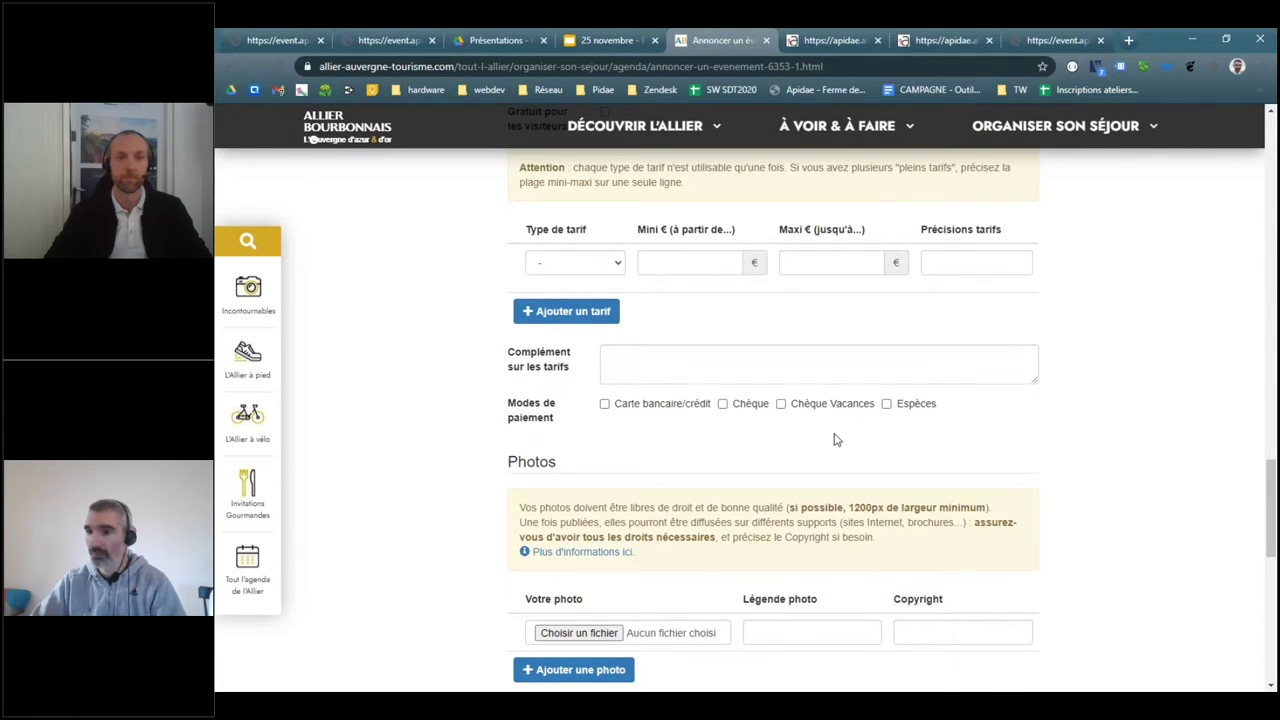
pyautogui.scroll(-1, 833, 440)
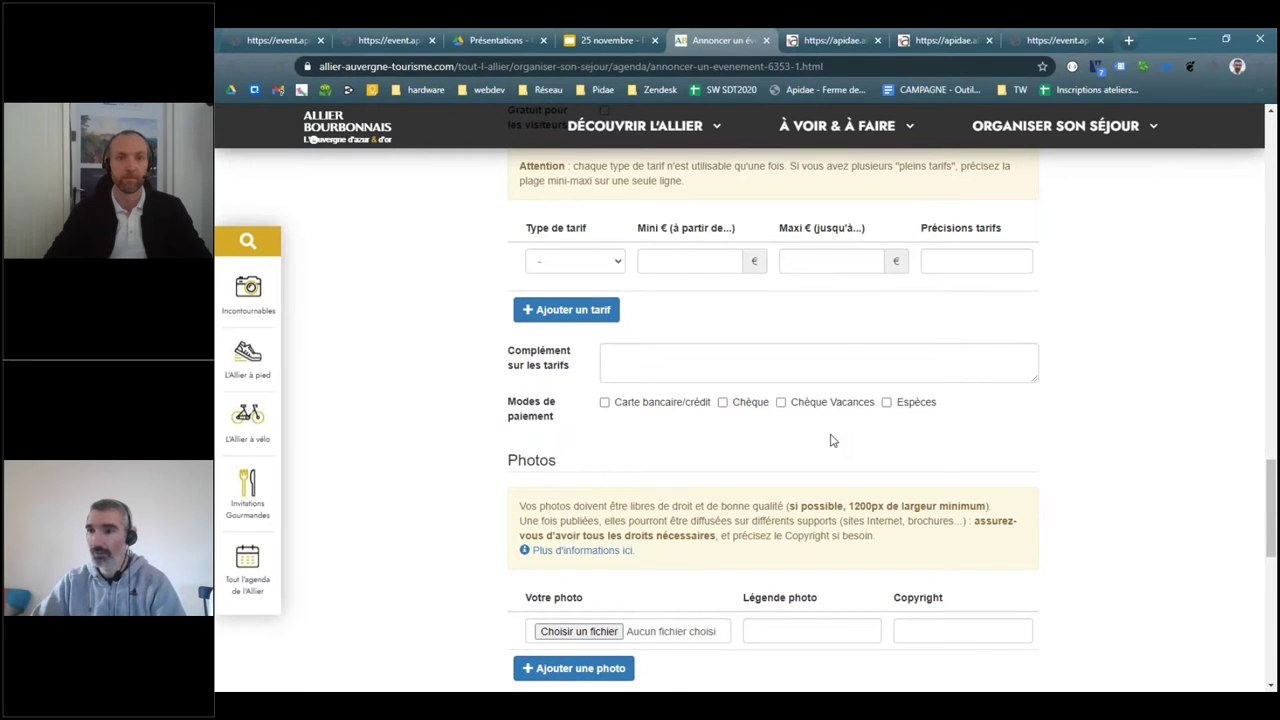
pyautogui.scroll(-2, 833, 440)
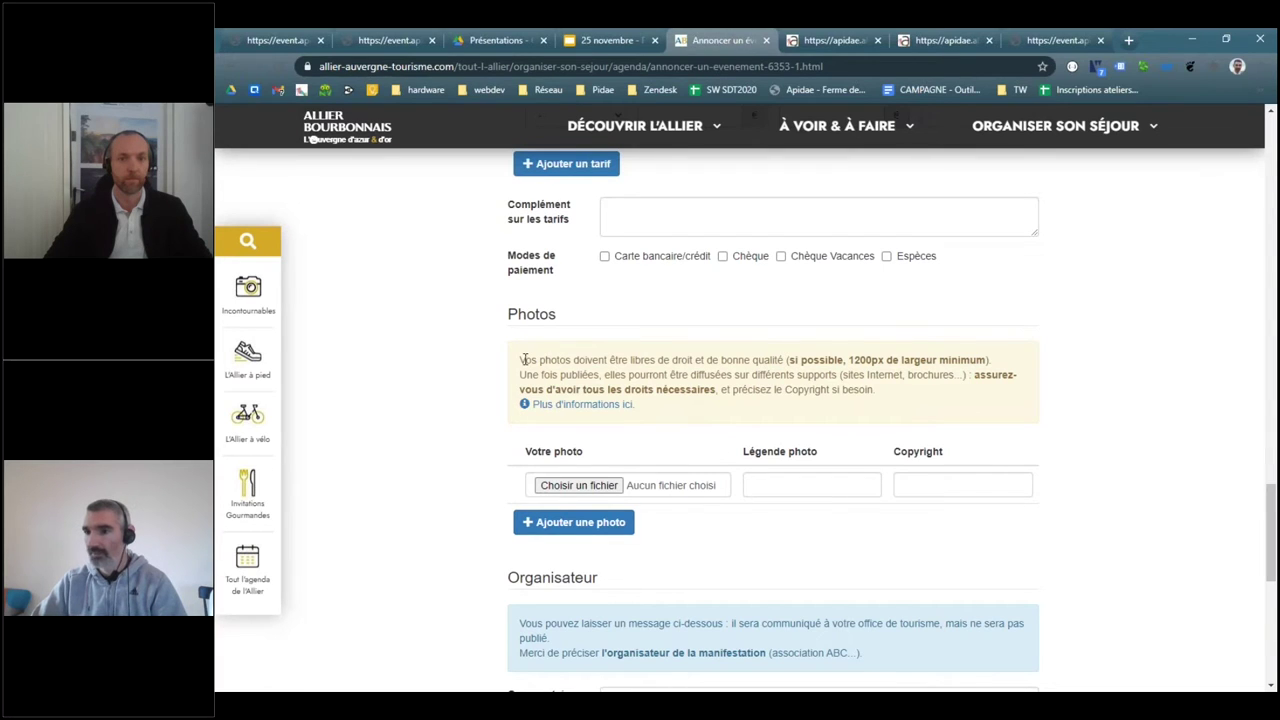
pyautogui.moveTo(518, 359); pyautogui.dragTo(963, 374)
pyautogui.click(846, 359)
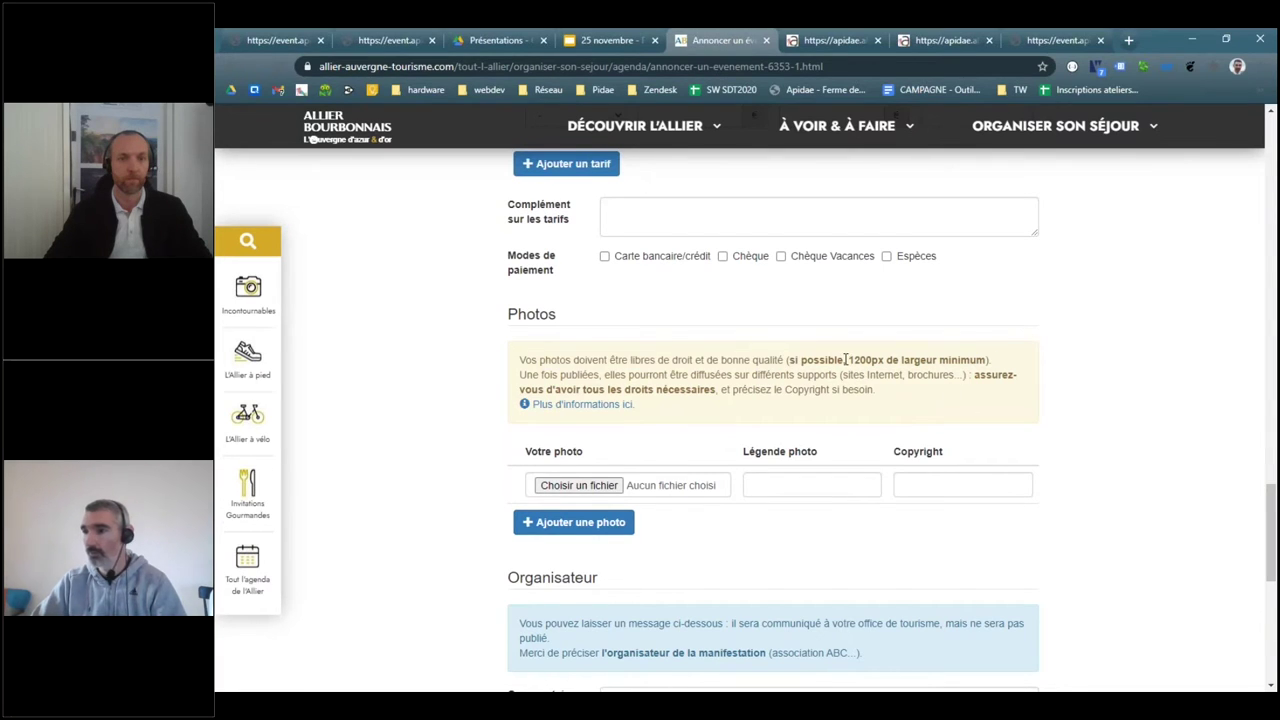
pyautogui.moveTo(847, 359); pyautogui.dragTo(986, 360)
pyautogui.click(829, 432)
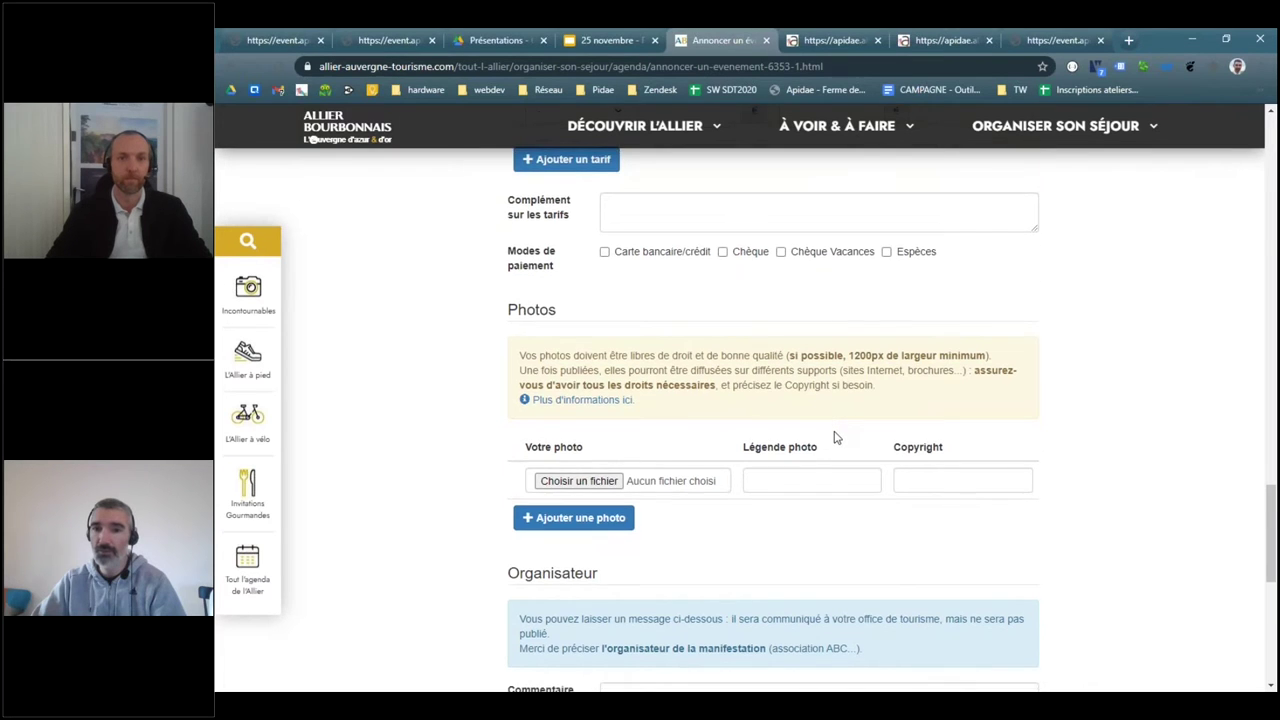
pyautogui.moveTo(519, 359); pyautogui.dragTo(991, 406)
pyautogui.click(991, 406)
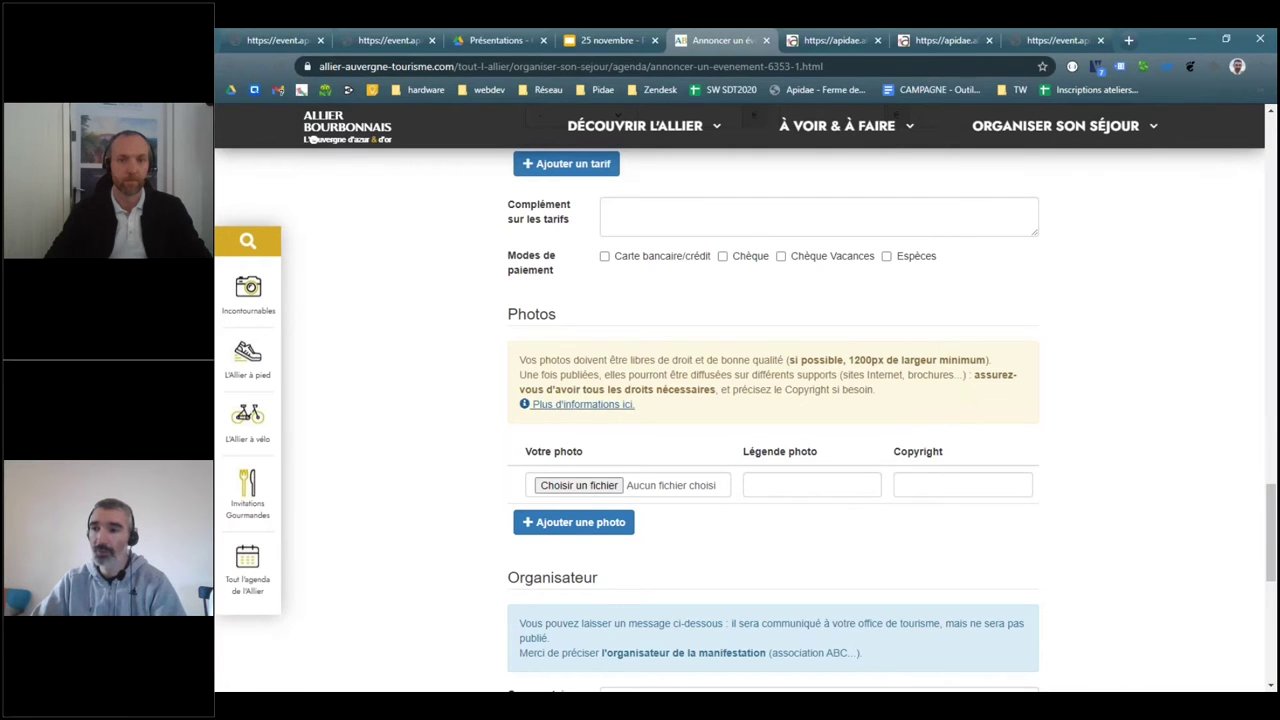
pyautogui.moveTo(834, 391); pyautogui.dragTo(748, 391)
pyautogui.click(894, 392)
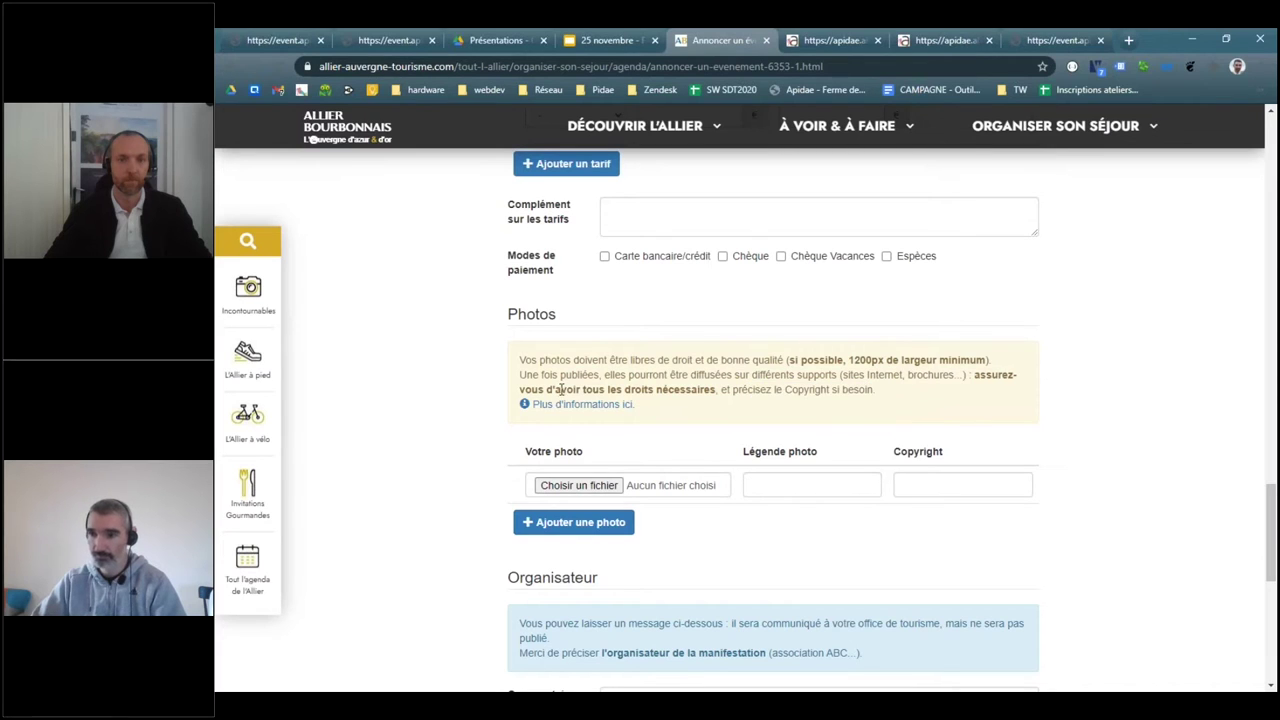
pyautogui.moveTo(524, 391); pyautogui.dragTo(698, 396)
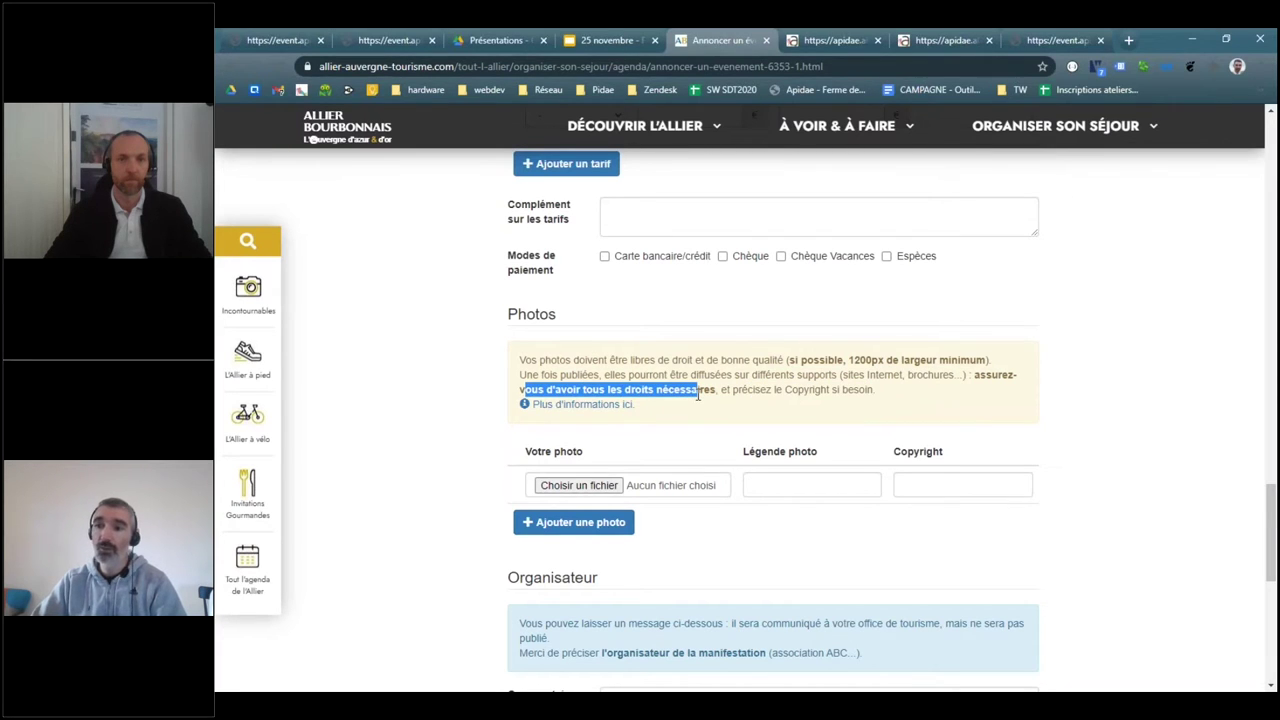
pyautogui.click(791, 395)
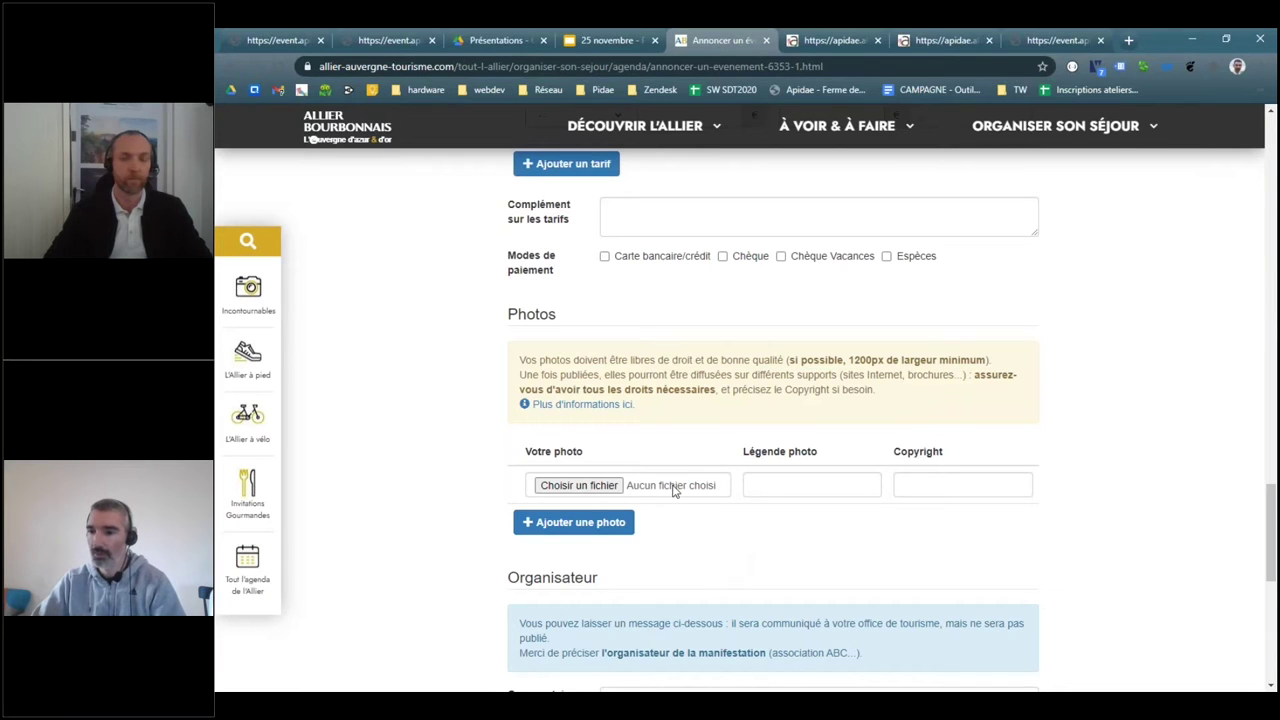
pyautogui.doubleClick(552, 577)
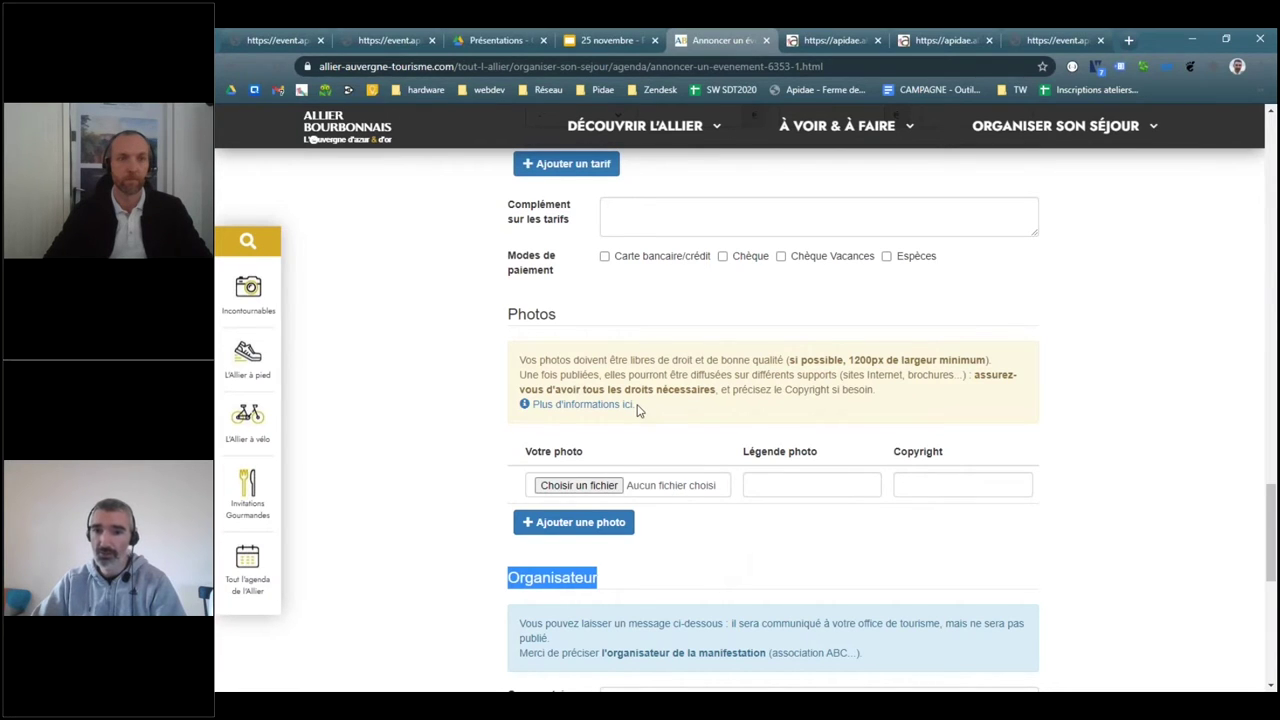
pyautogui.click(481, 310)
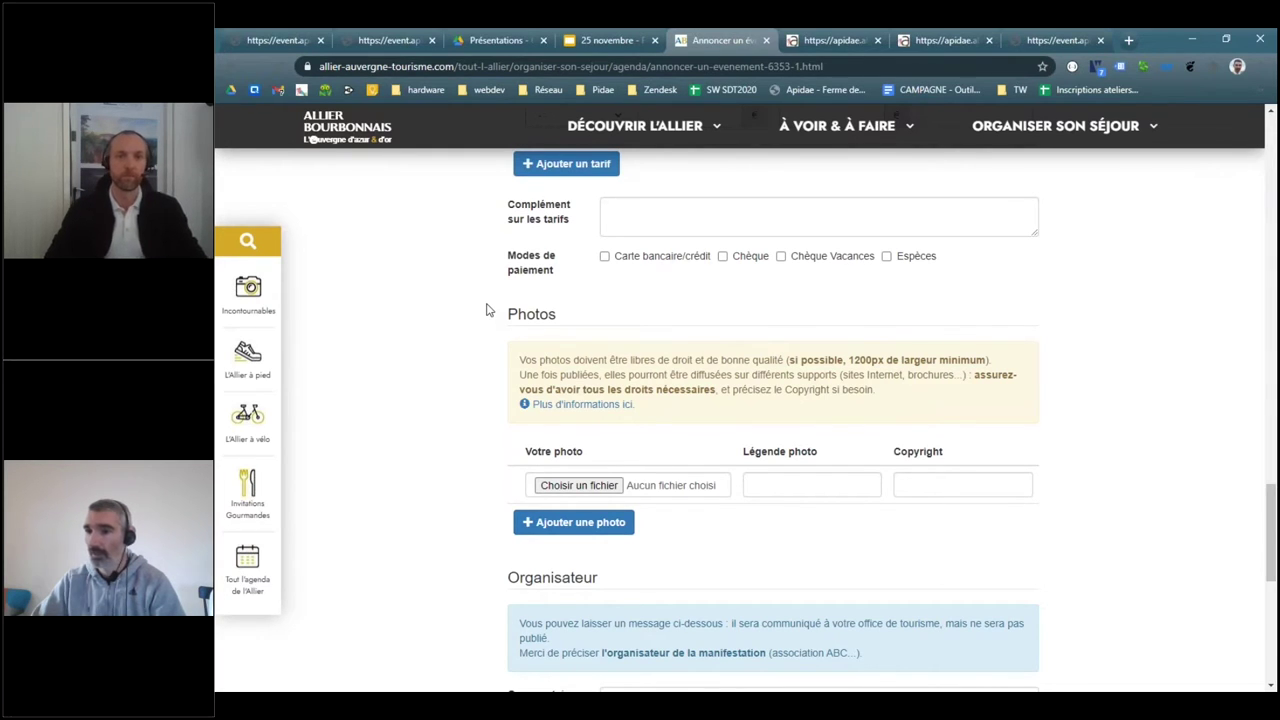
pyautogui.scroll(-3, 486, 310)
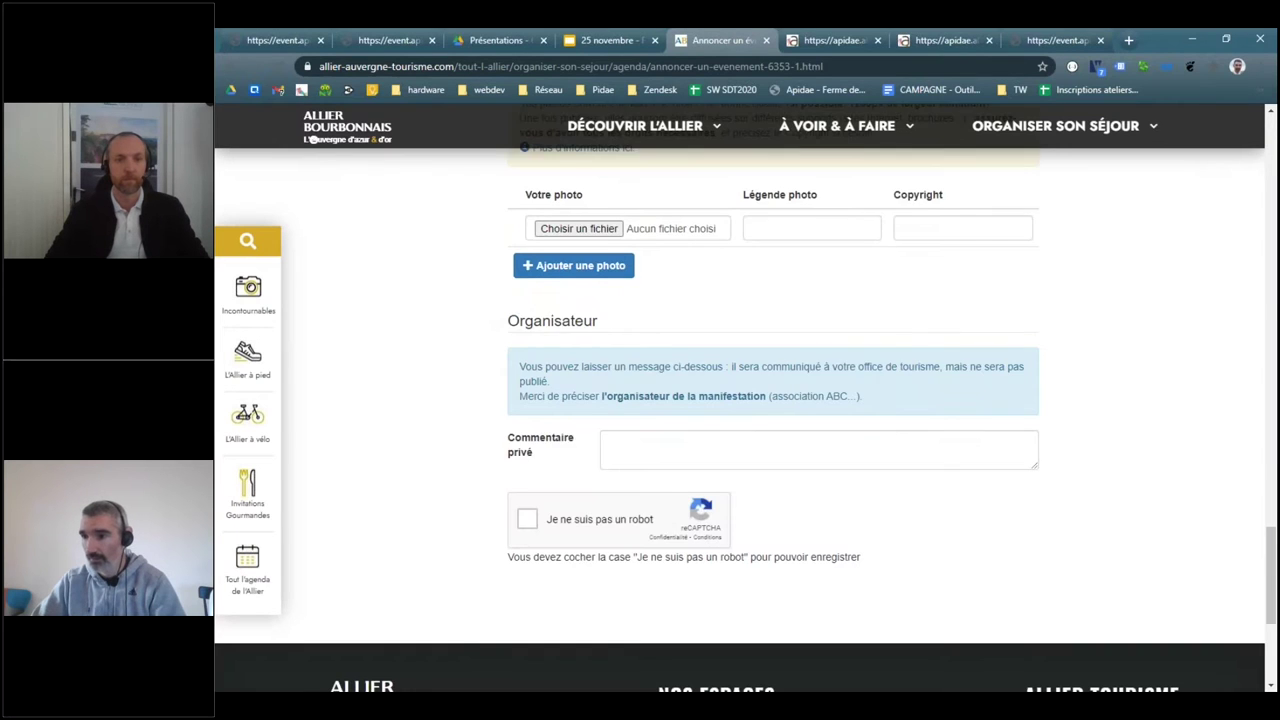
pyautogui.click(647, 411)
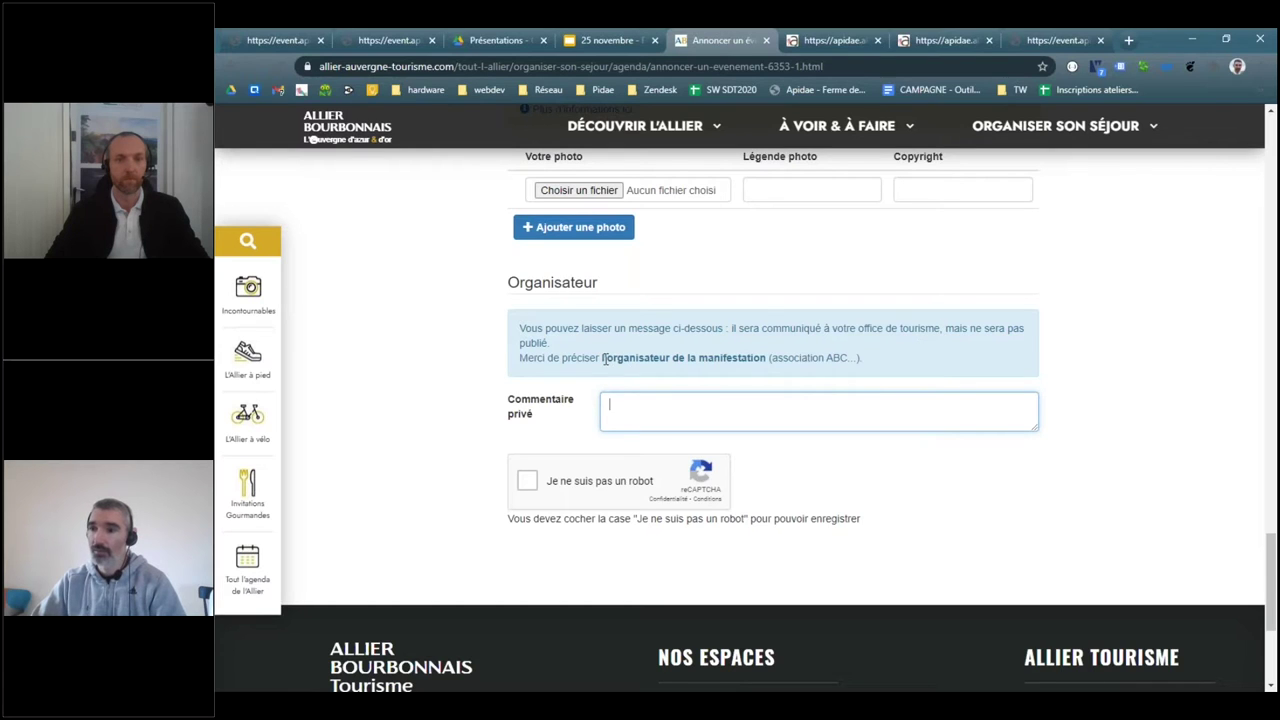
pyautogui.moveTo(604, 357); pyautogui.dragTo(772, 358)
pyautogui.click(810, 357)
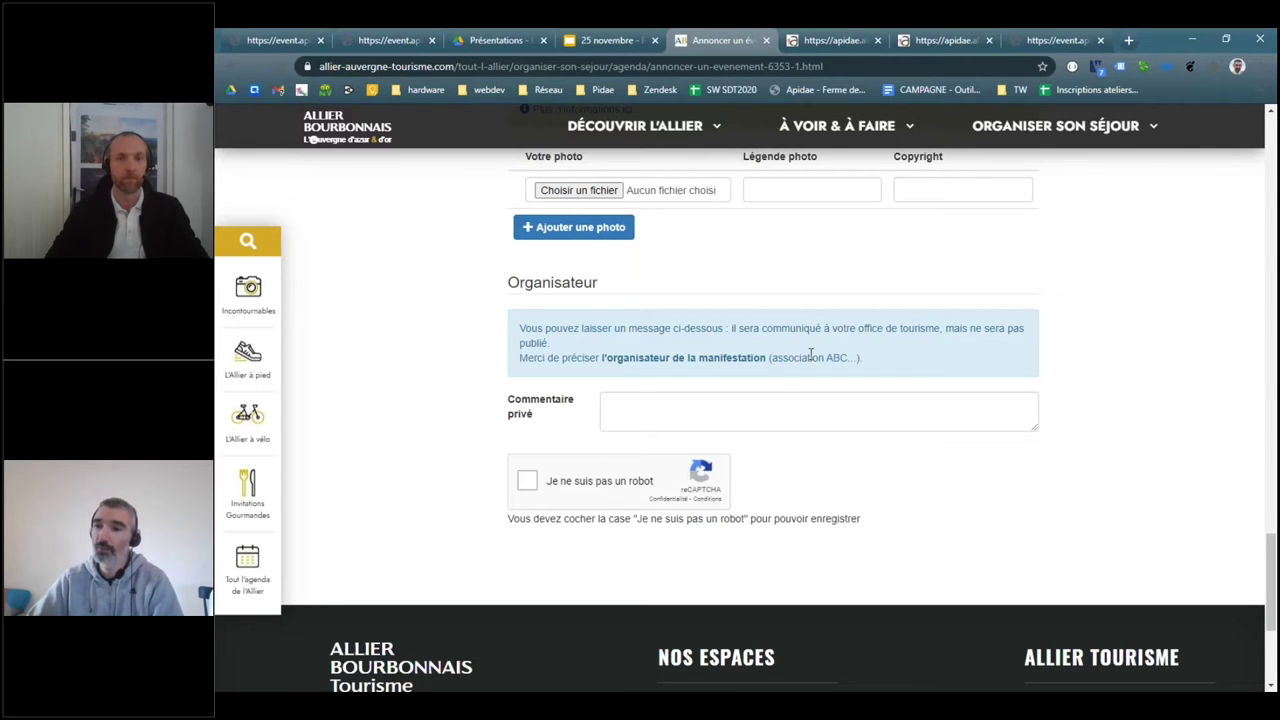
pyautogui.scroll(10, 810, 355)
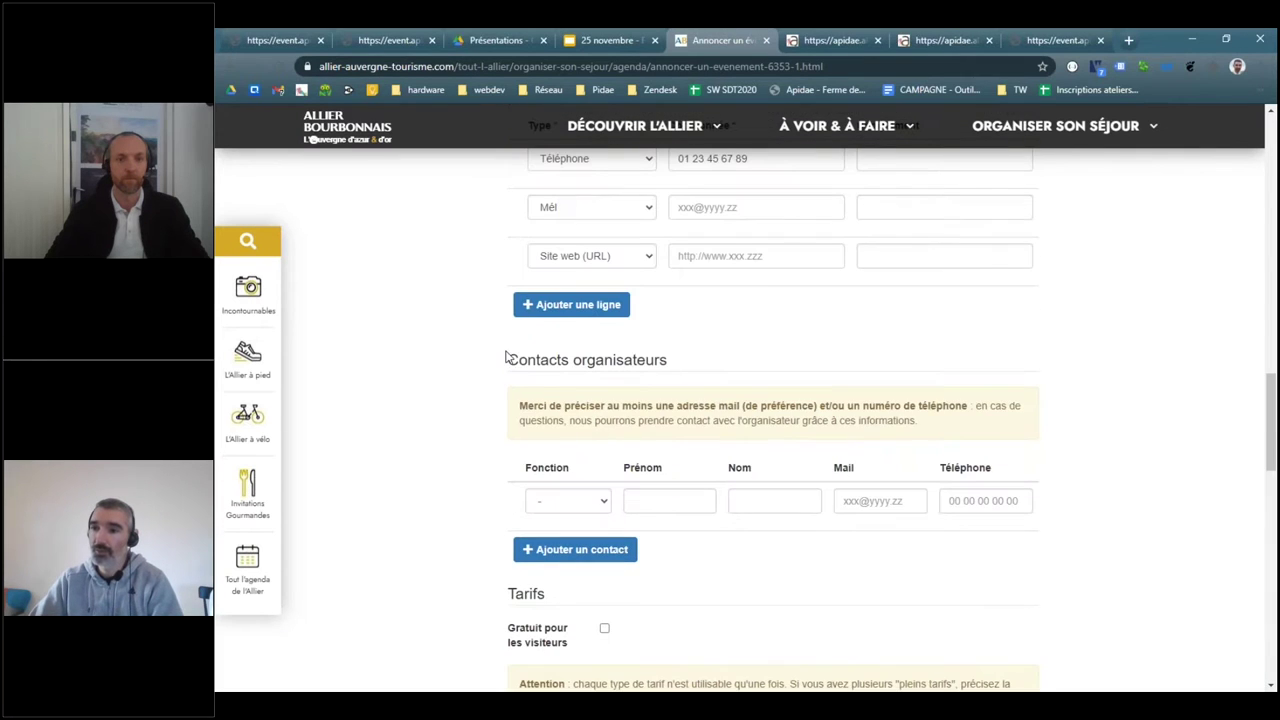
pyautogui.moveTo(508, 358); pyautogui.dragTo(1083, 514)
pyautogui.click(1083, 512)
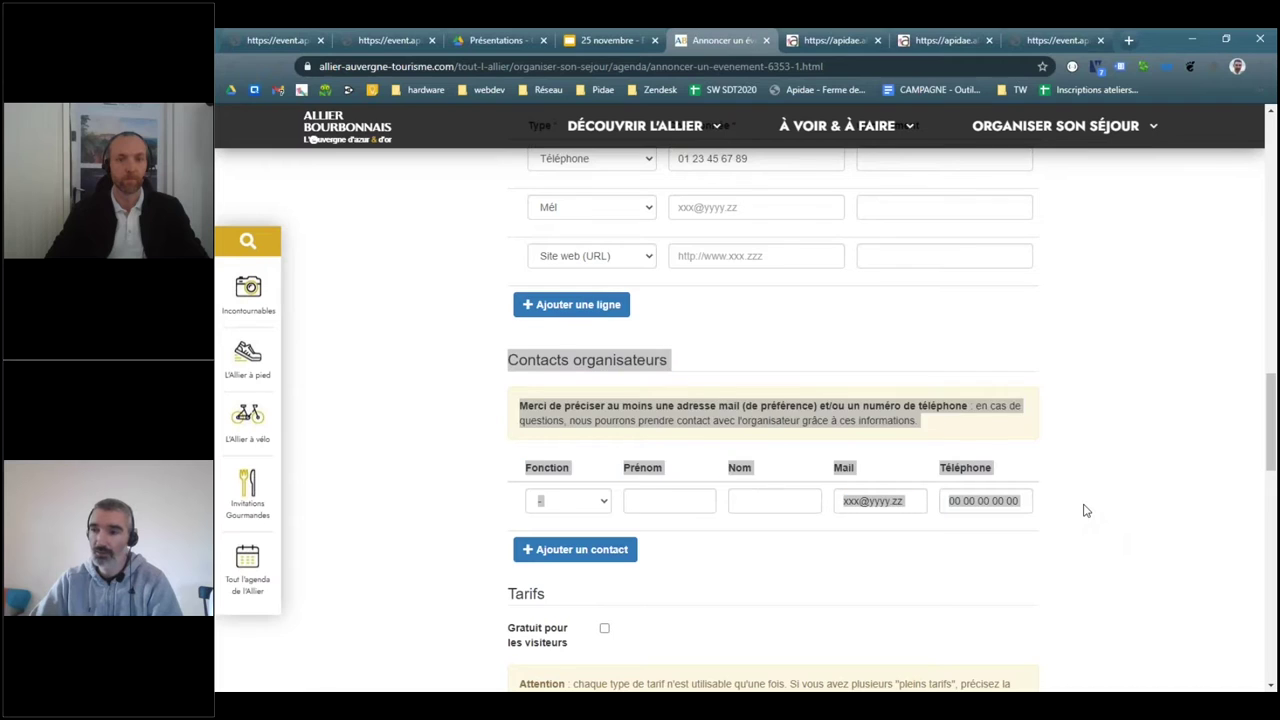
pyautogui.scroll(-6, 1086, 521)
pyautogui.scroll(-1, 632, 525)
pyautogui.scroll(-2, 632, 525)
pyautogui.click(974, 417)
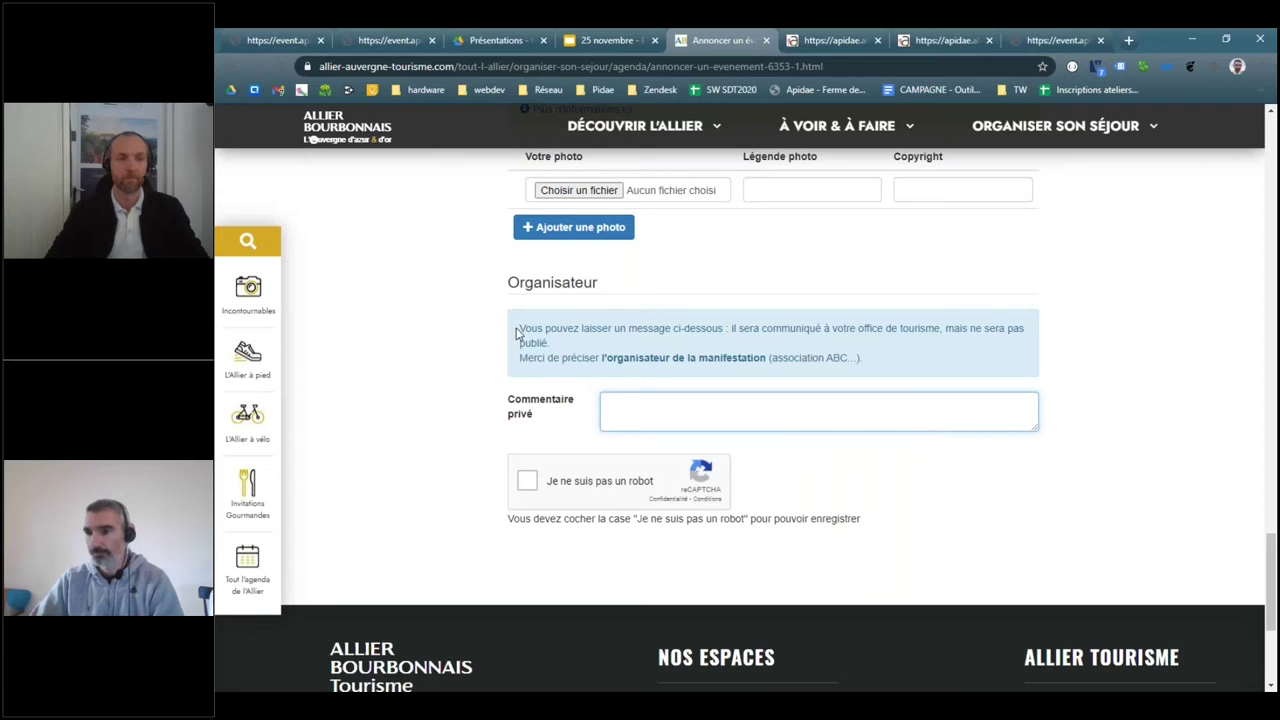
pyautogui.moveTo(517, 332); pyautogui.dragTo(880, 362)
pyautogui.click(376, 255)
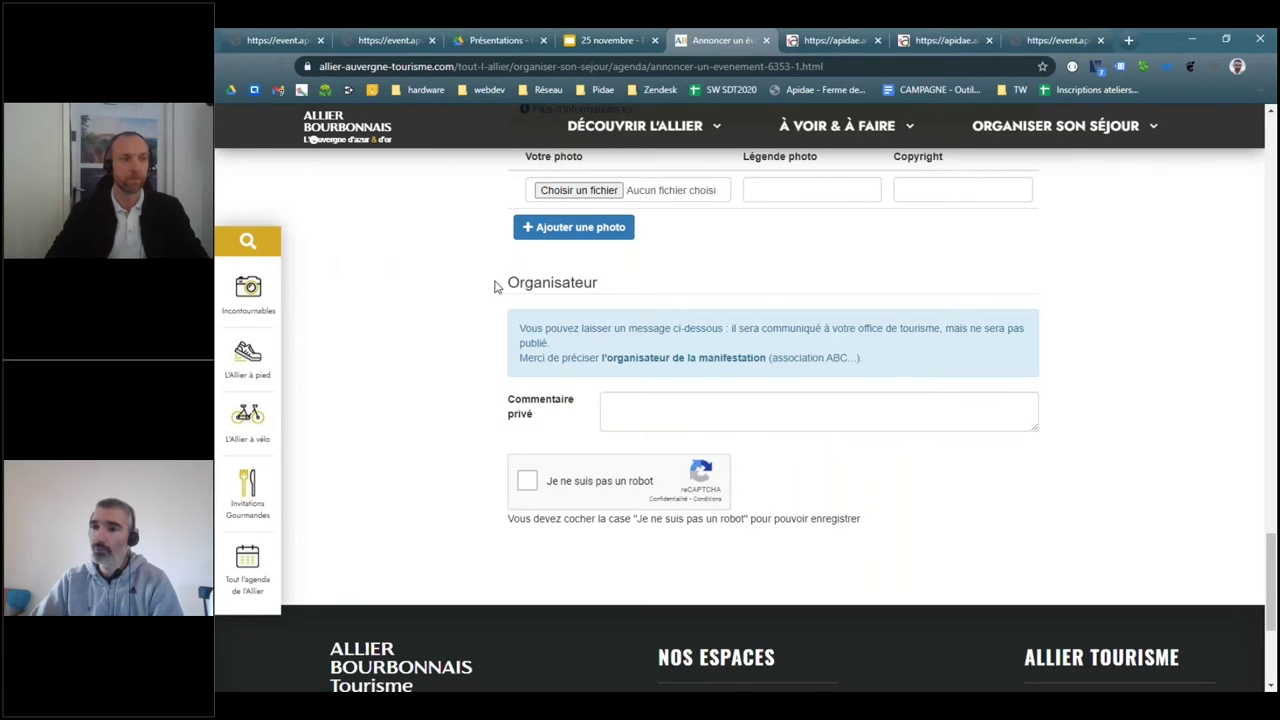
pyautogui.moveTo(510, 282); pyautogui.dragTo(966, 457)
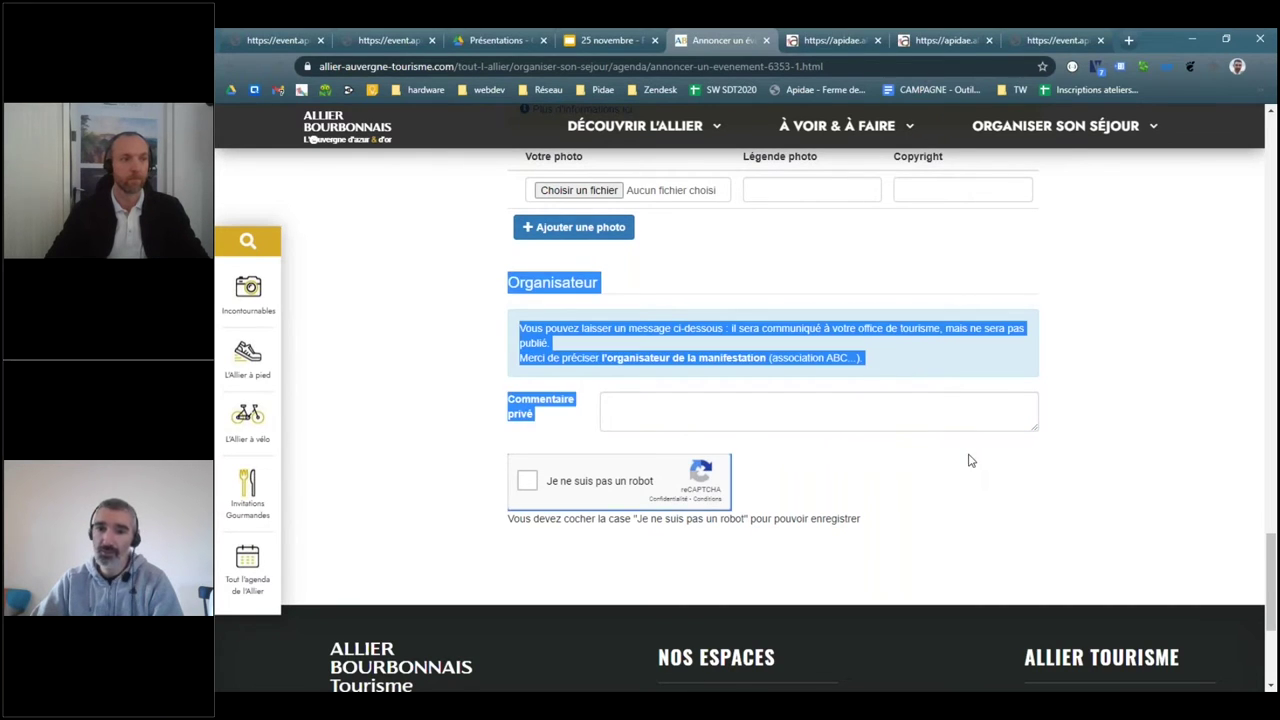
pyautogui.click(652, 403)
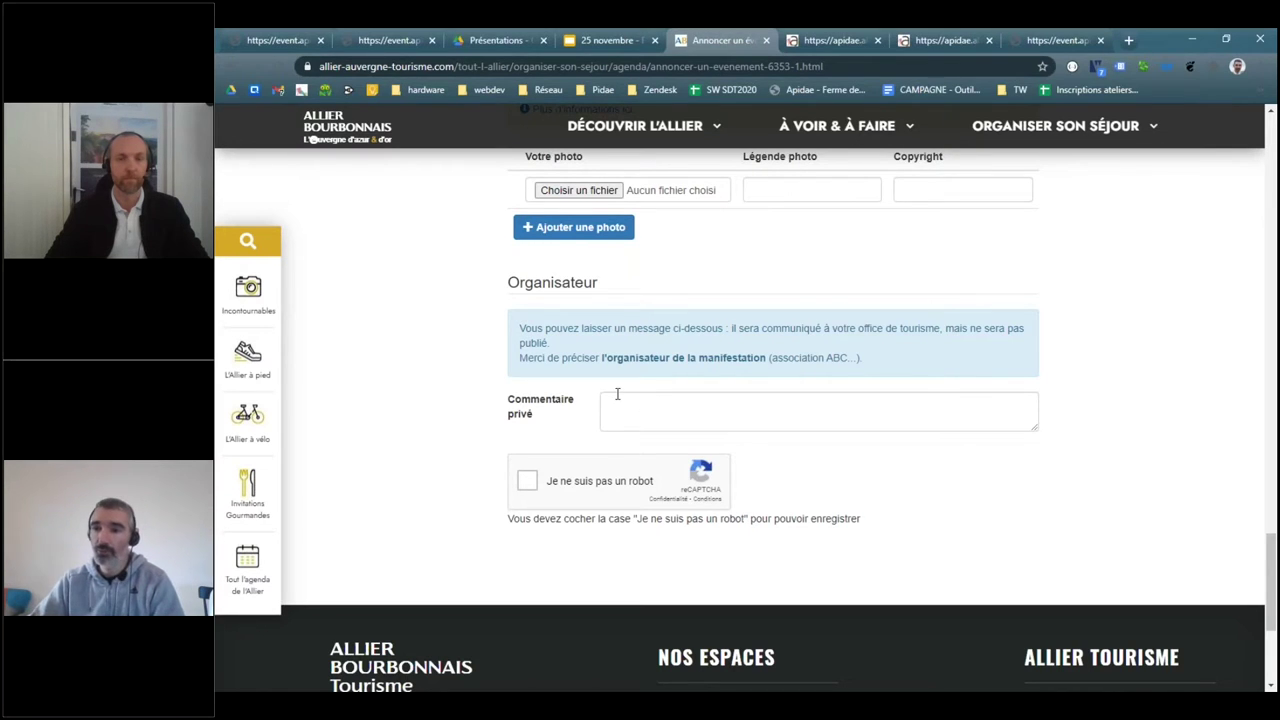
pyautogui.moveTo(516, 405); pyautogui.dragTo(566, 424)
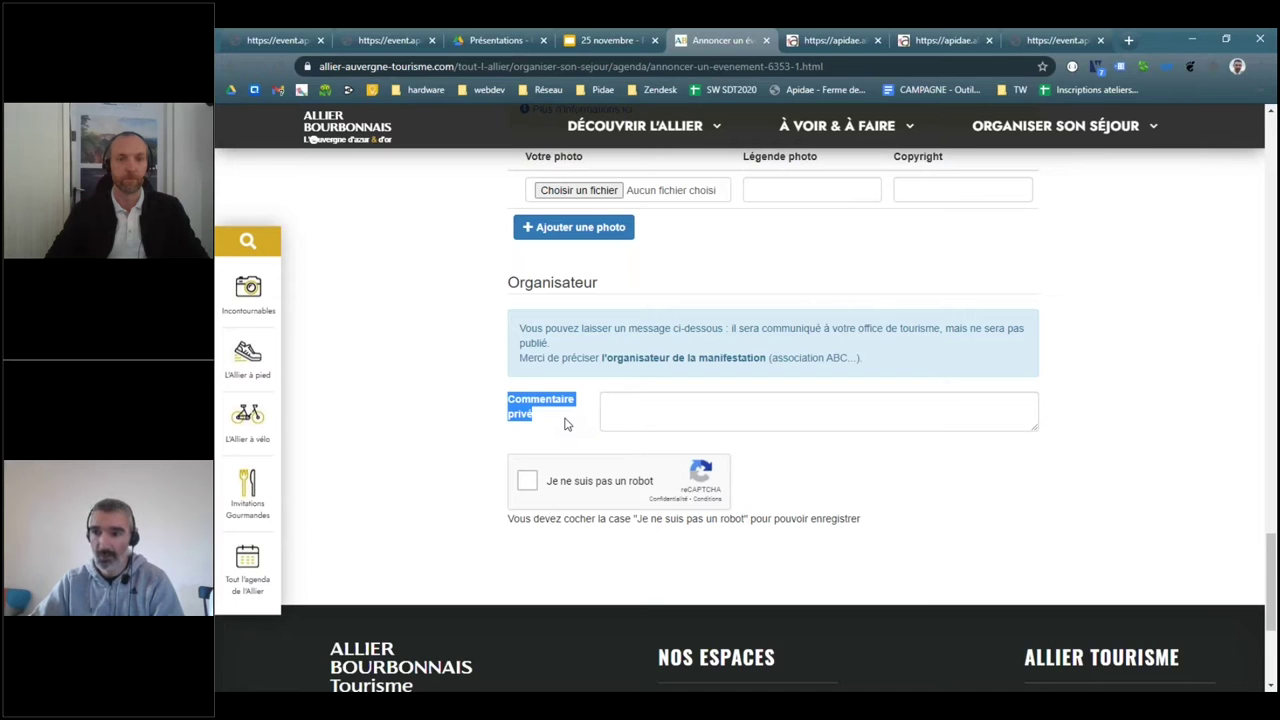
pyautogui.click(565, 424)
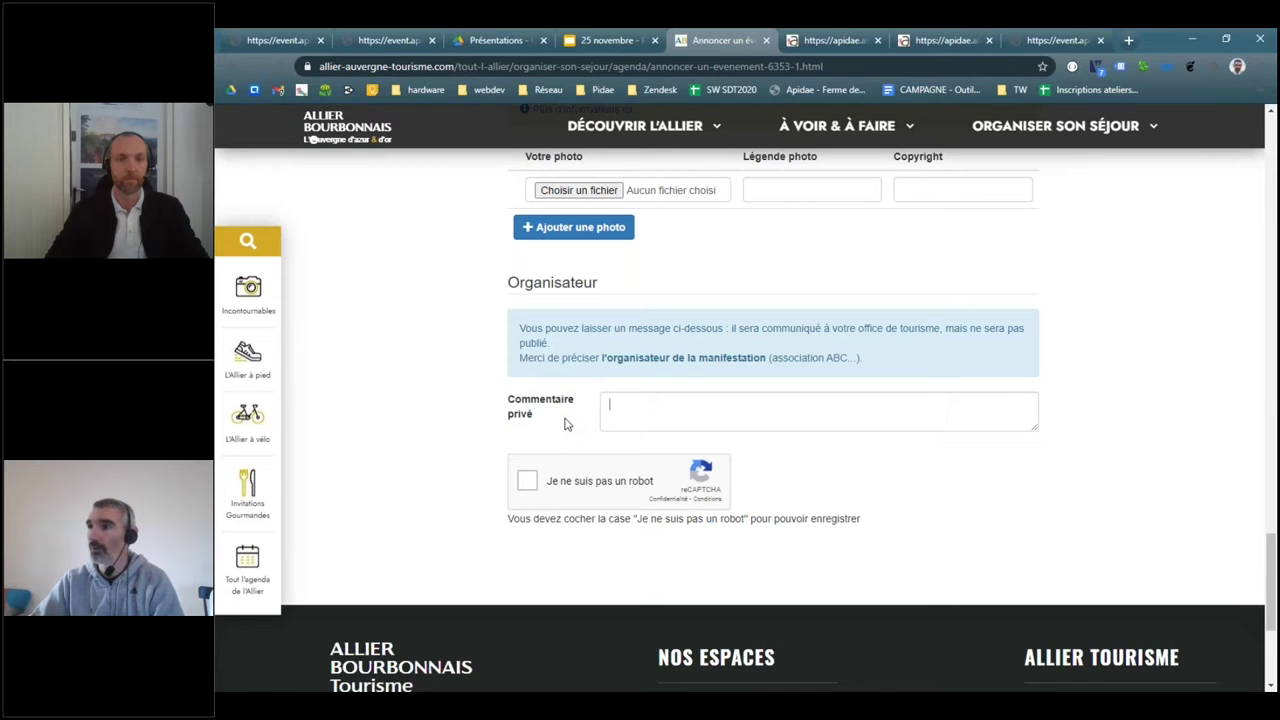
# - Open Gmail in a new tab and the newest 'ApidaeEvent - Nouvel enregistrement' email
pyautogui.click(1130, 41)
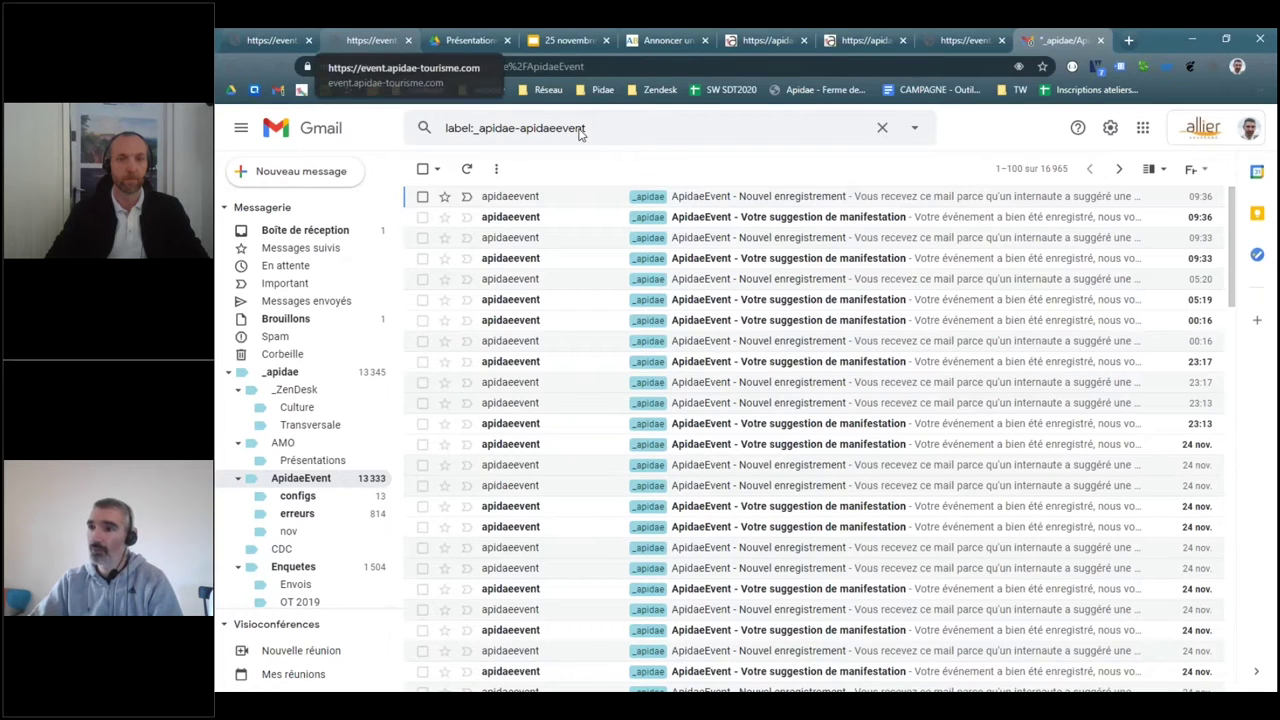
pyautogui.click(800, 203)
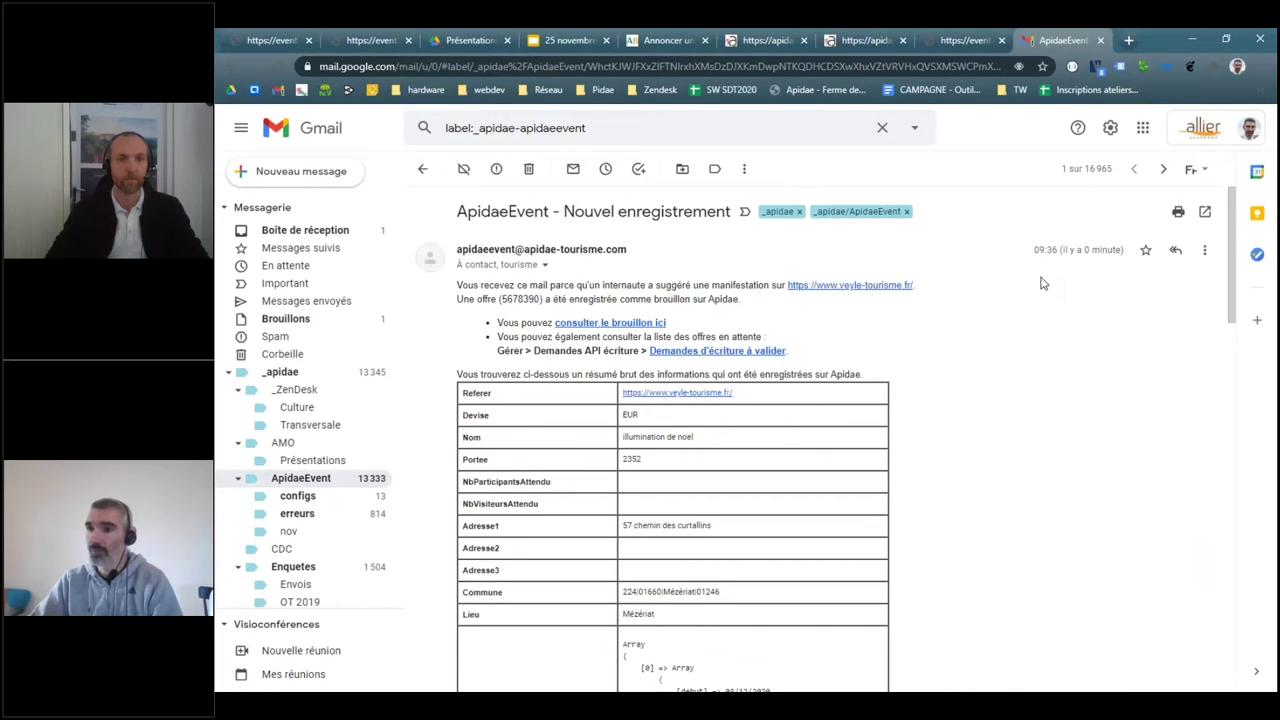
pyautogui.moveTo(456, 285); pyautogui.dragTo(767, 316)
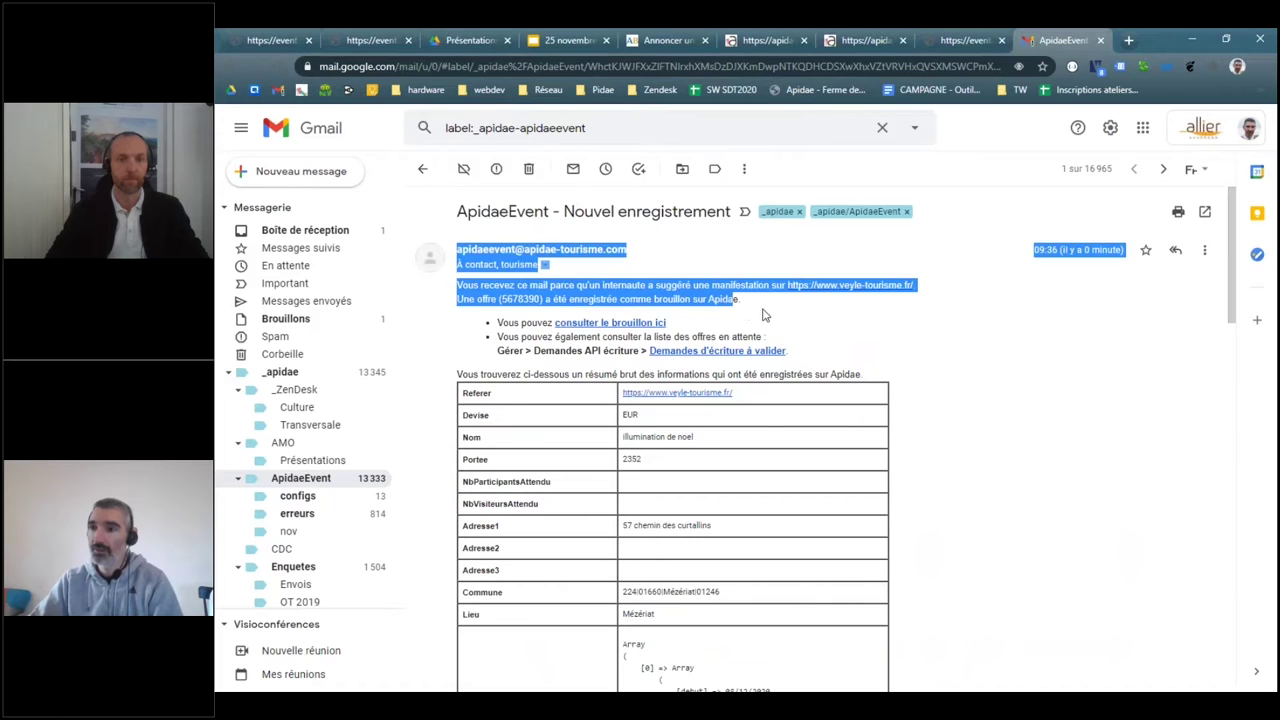
pyautogui.click(601, 285)
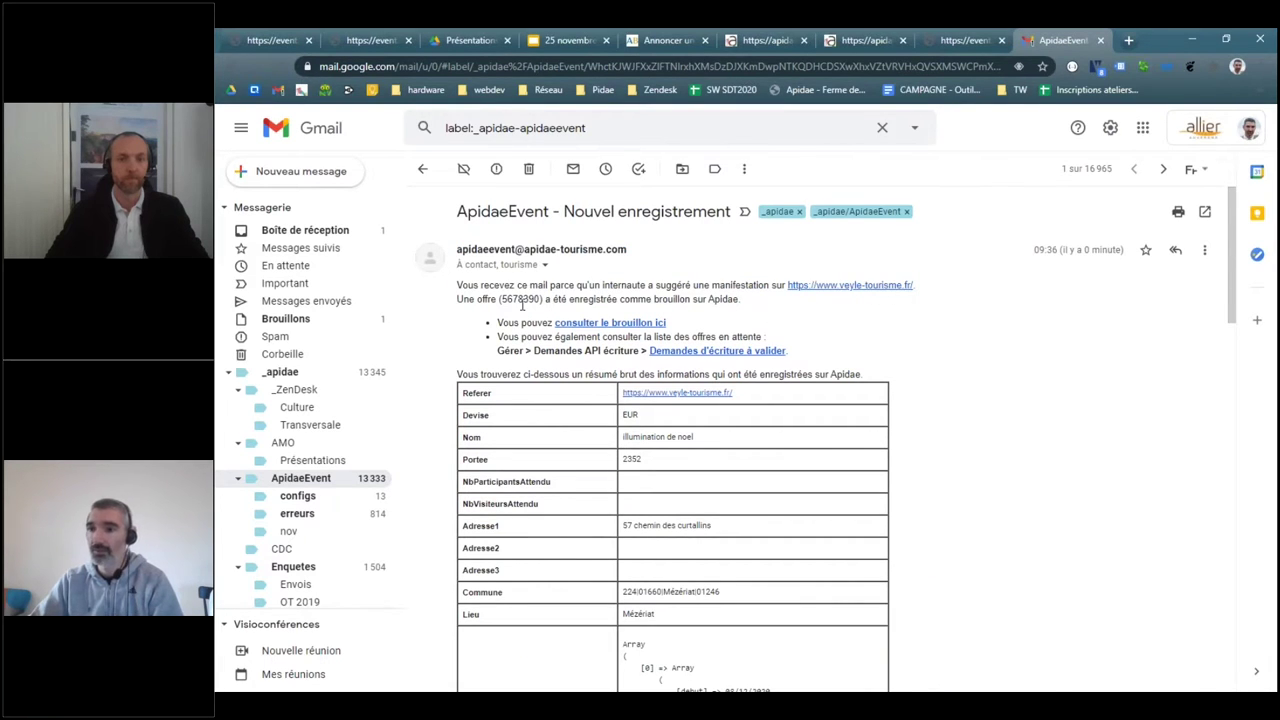
# - Read the email's draft link and the path to write requests awaiting validation
pyautogui.scroll(-2, 900, 290)
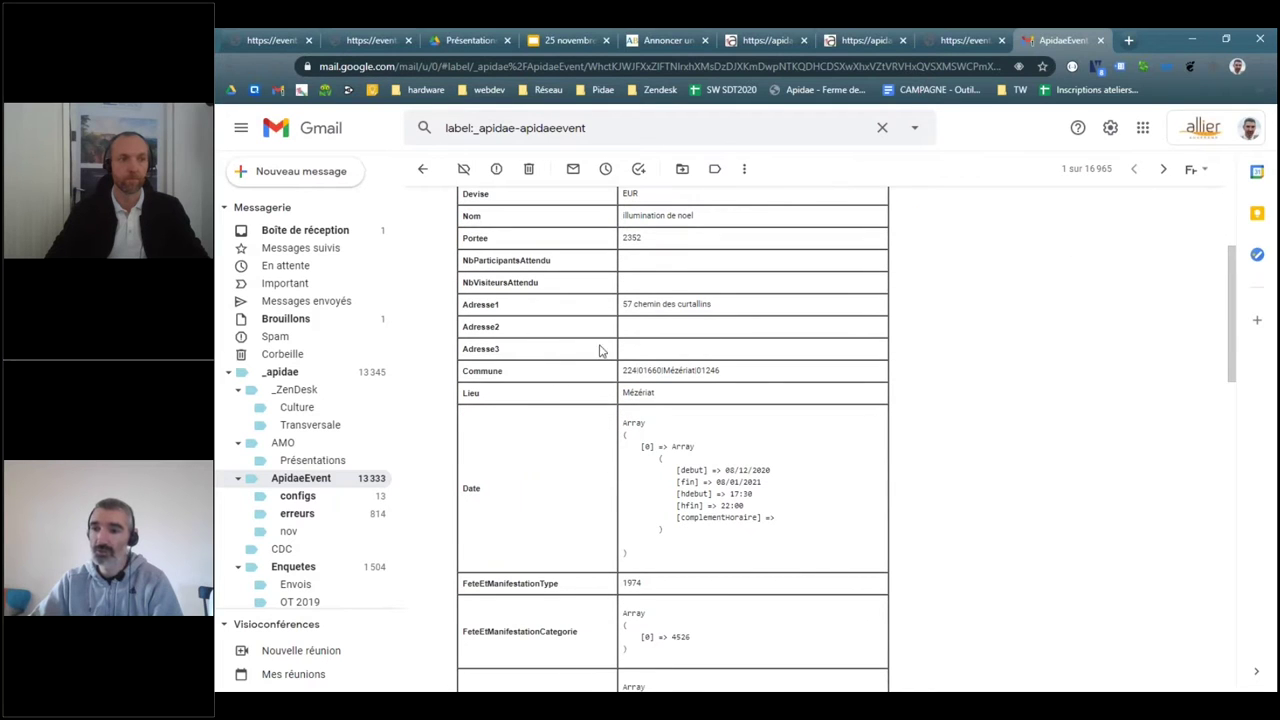
pyautogui.scroll(2, 697, 443)
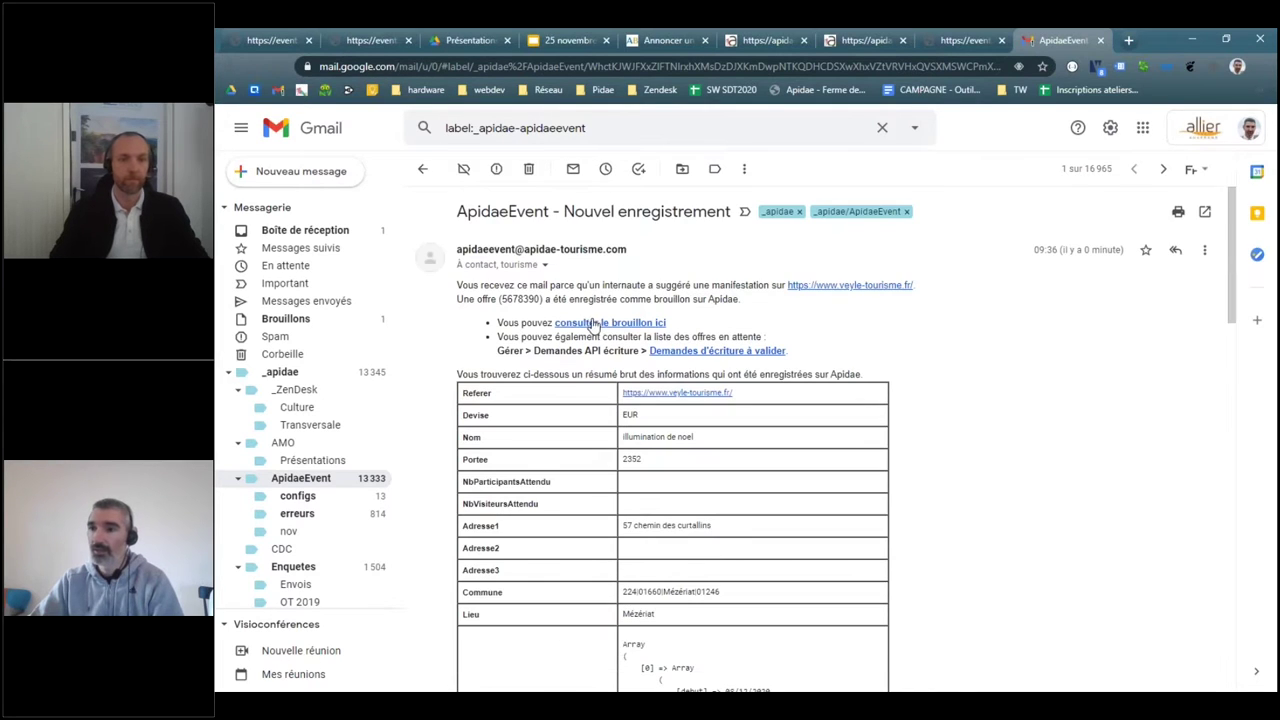
pyautogui.moveTo(666, 323); pyautogui.dragTo(552, 322)
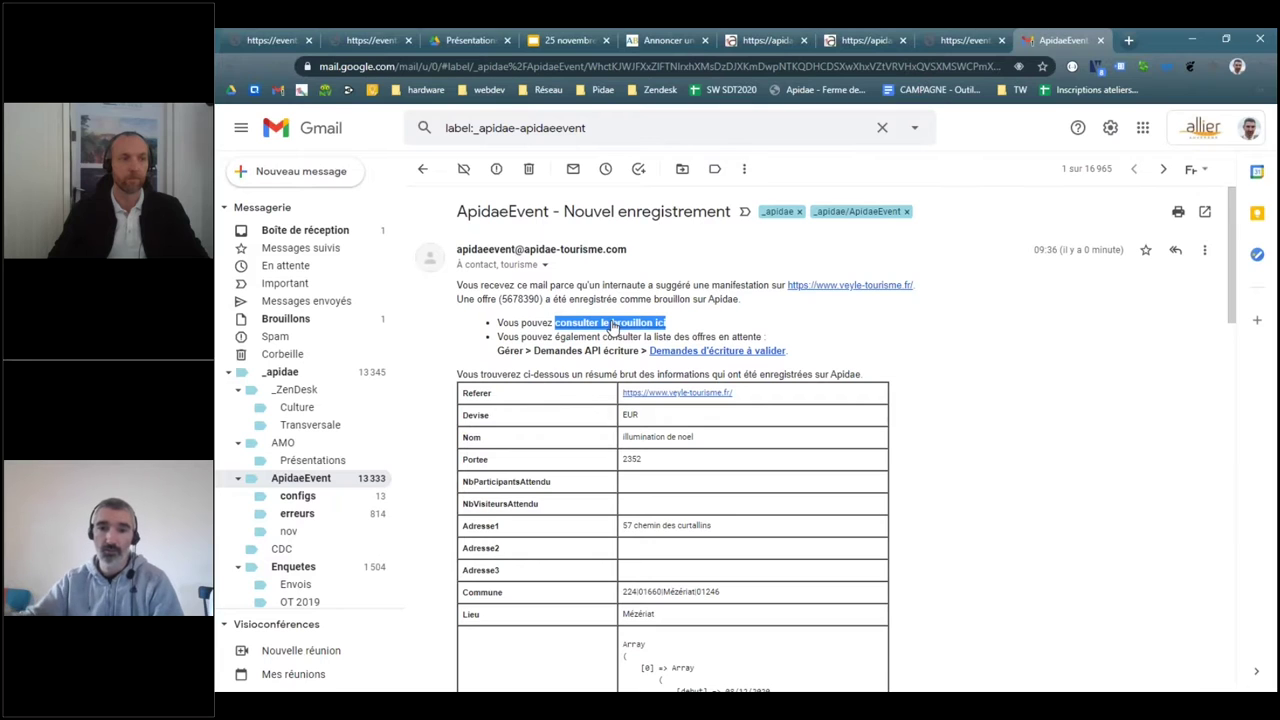
pyautogui.click(508, 351)
pyautogui.moveTo(508, 351); pyautogui.dragTo(812, 358)
pyautogui.click(812, 358)
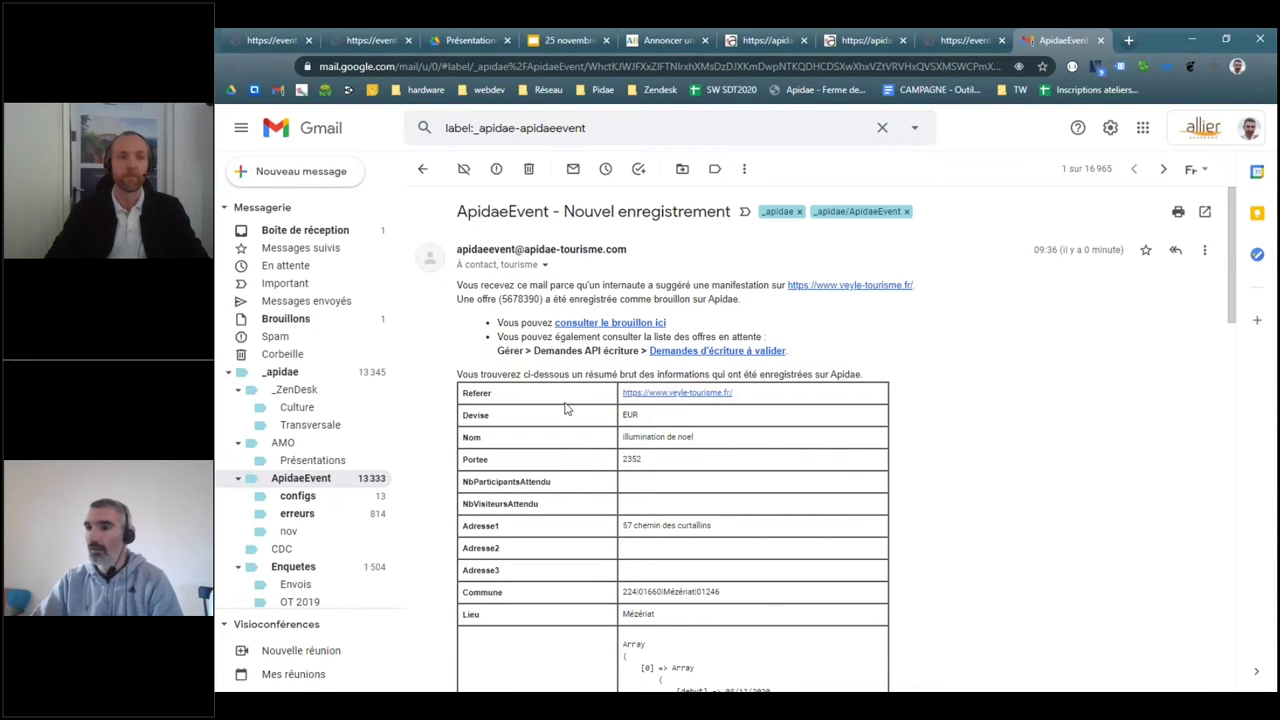
# - Tick 'Je ne suis pas un robot' on the event form to unlock saving
pyautogui.click(768, 40)
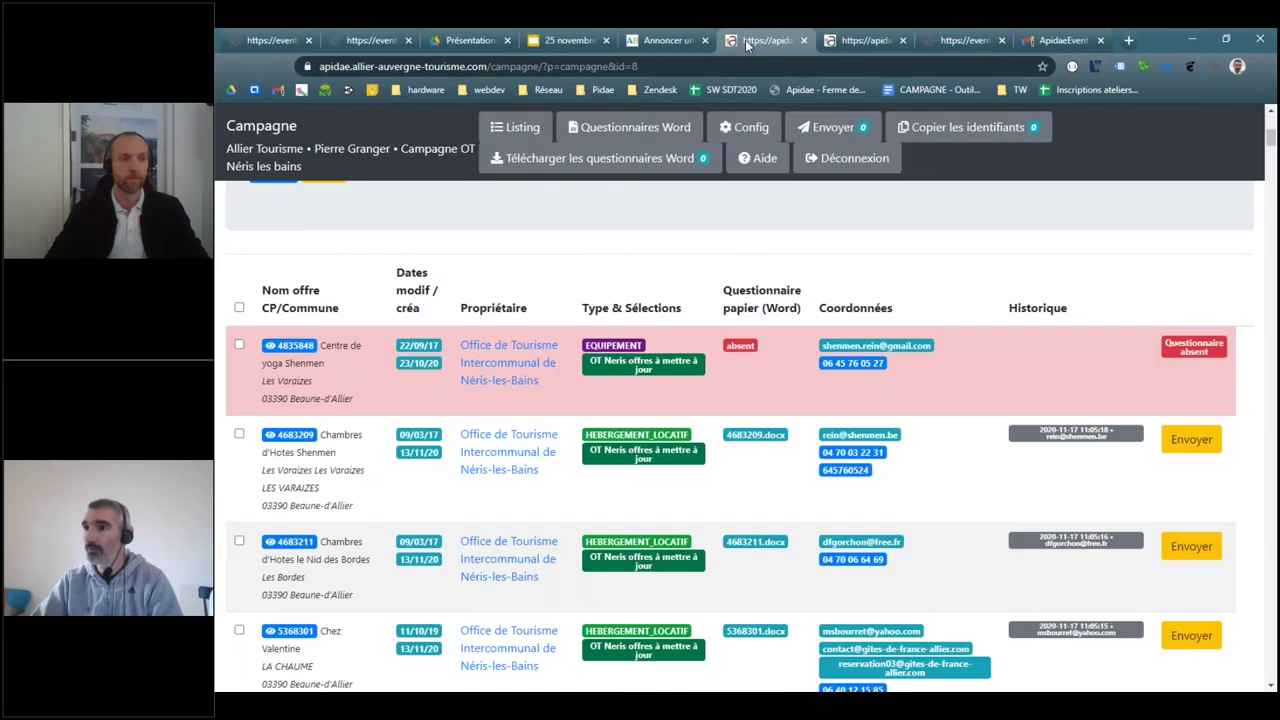
pyautogui.click(665, 40)
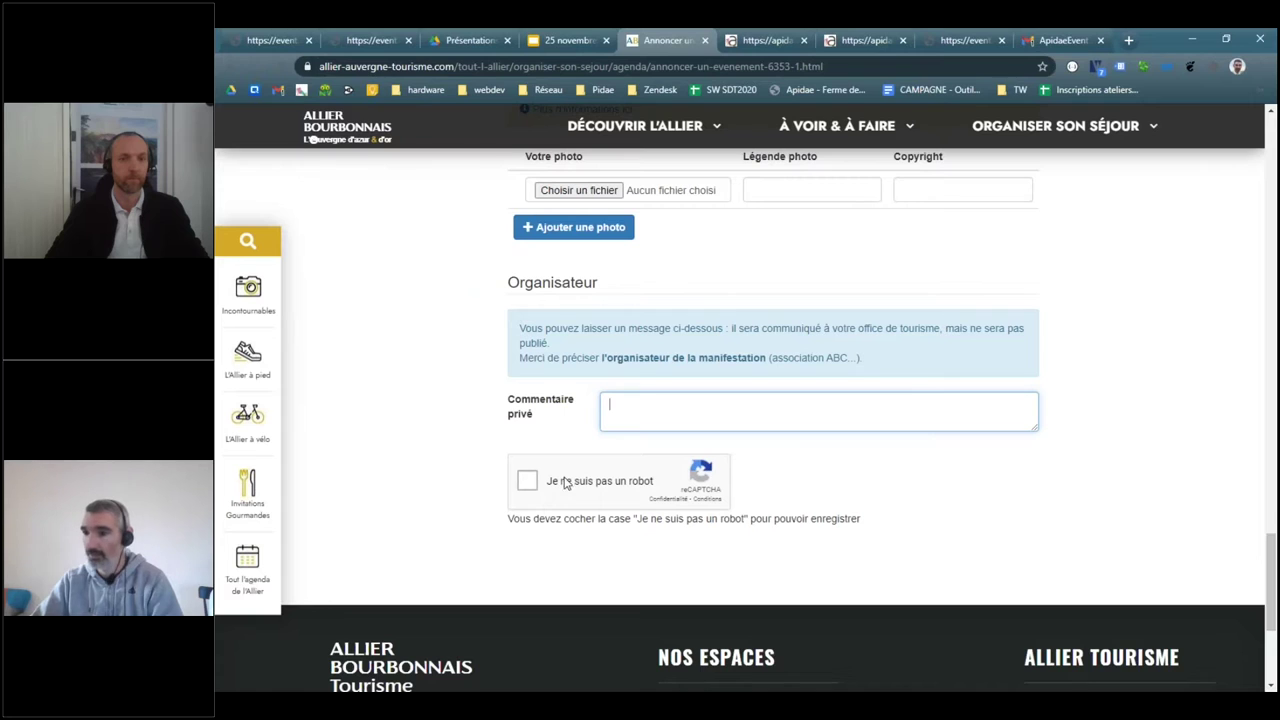
pyautogui.click(527, 481)
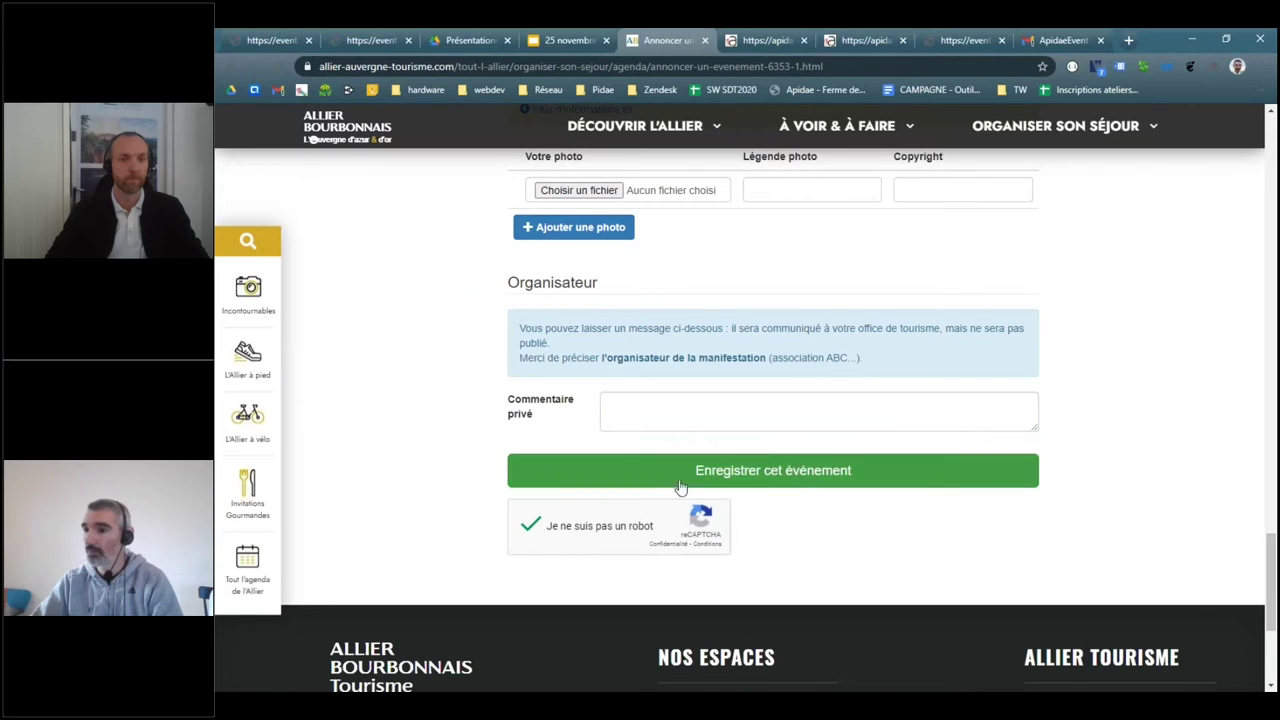
pyautogui.moveTo(1272, 603); pyautogui.dragTo(1272, 207)
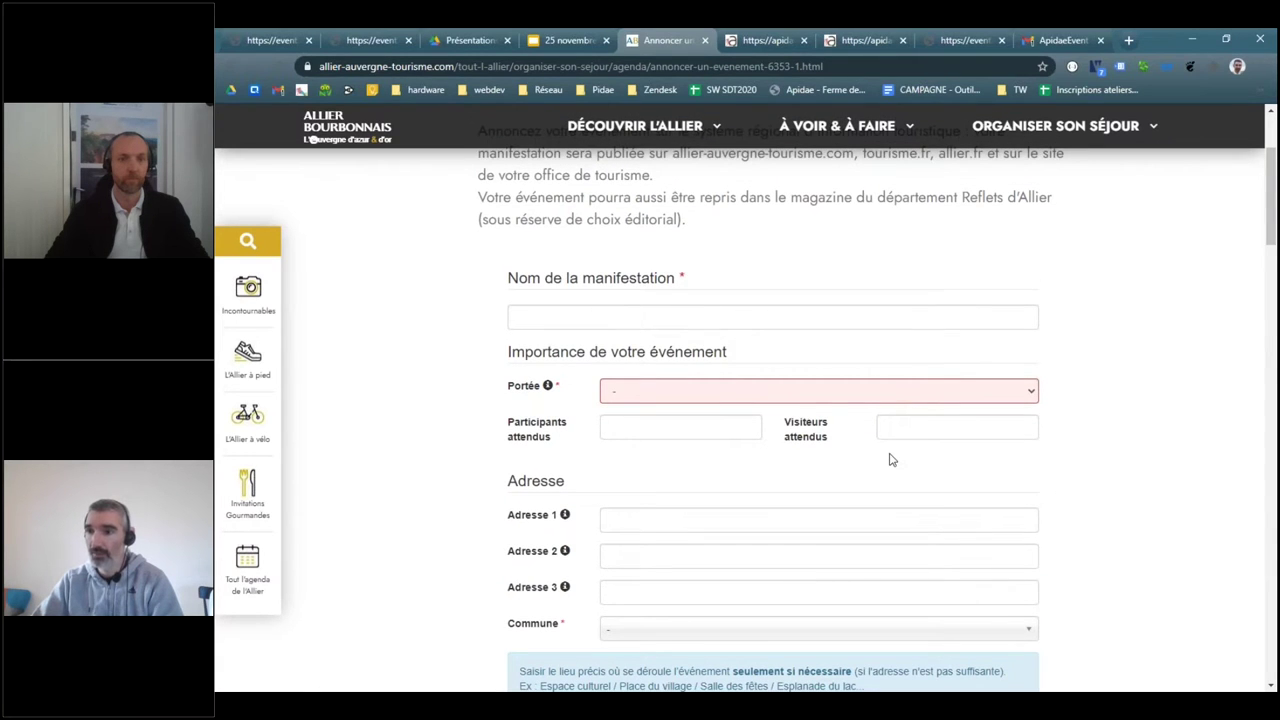
# - Review the form's commune list, event dates and short description fields
pyautogui.scroll(-3, 890, 460)
pyautogui.click(718, 336)
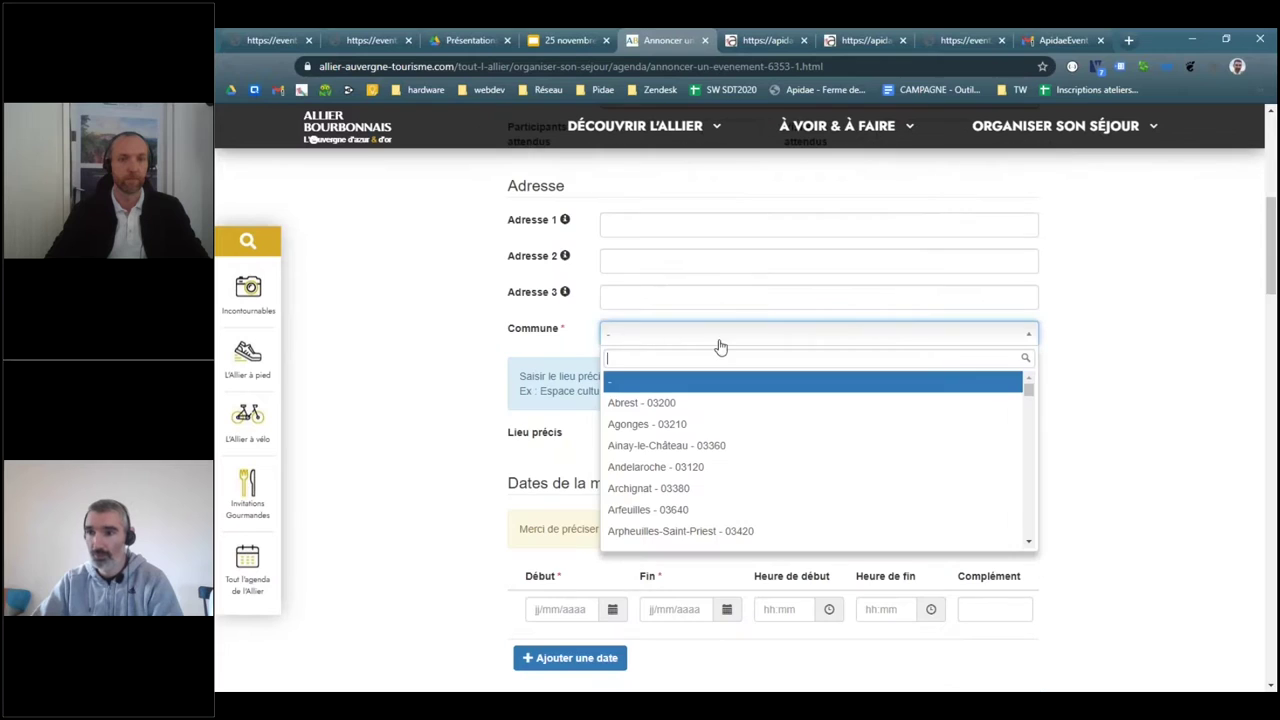
pyautogui.click(468, 360)
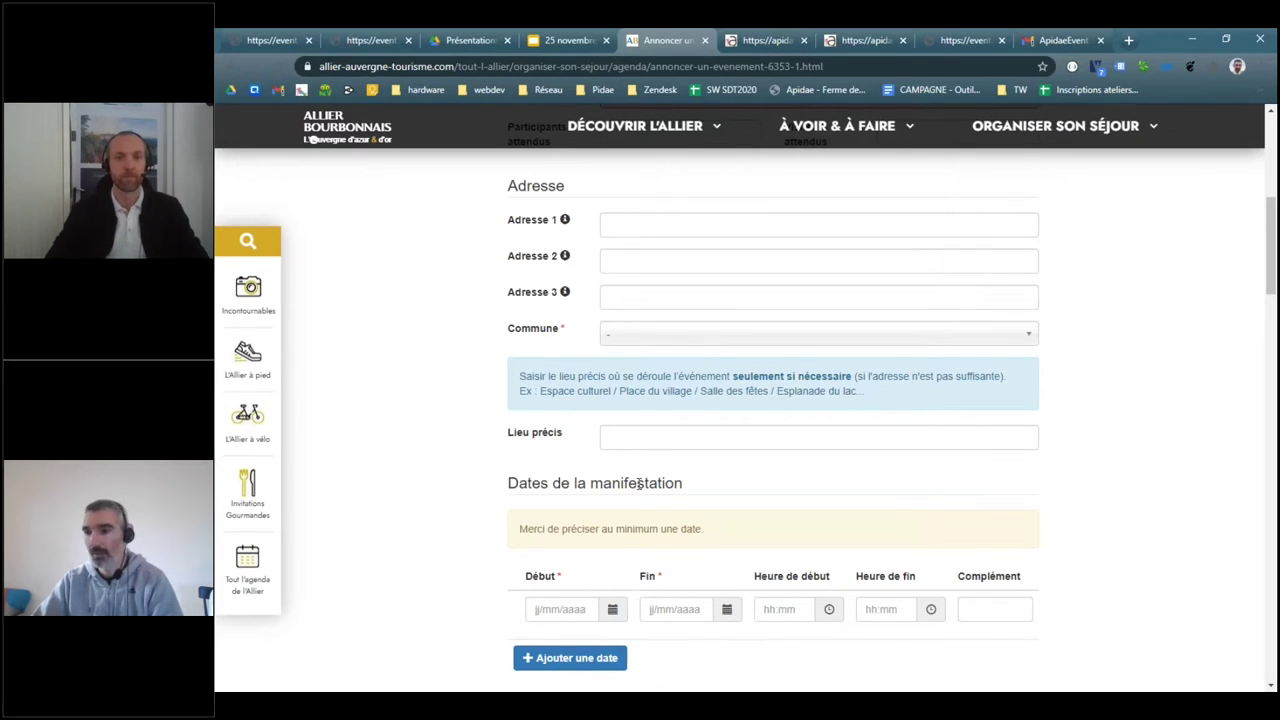
pyautogui.scroll(-2, 685, 347)
pyautogui.tripleClick(808, 273)
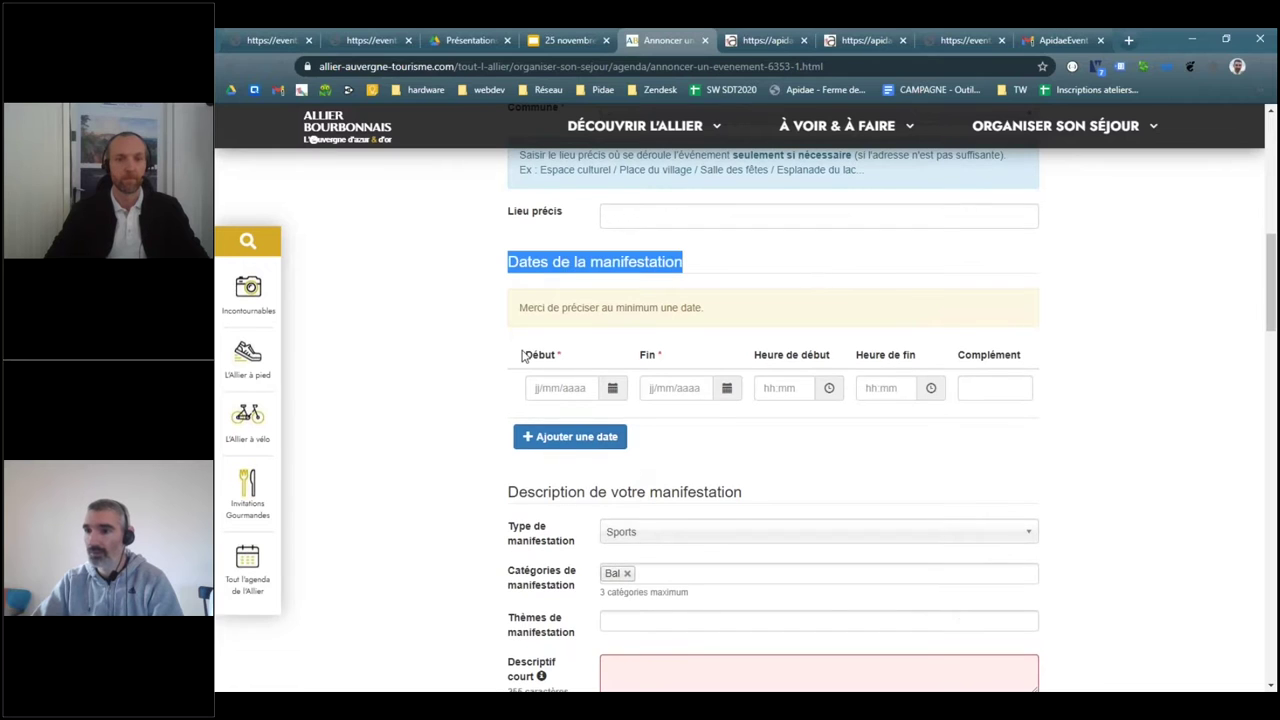
pyautogui.moveTo(524, 354); pyautogui.dragTo(757, 356)
pyautogui.scroll(-3, 435, 508)
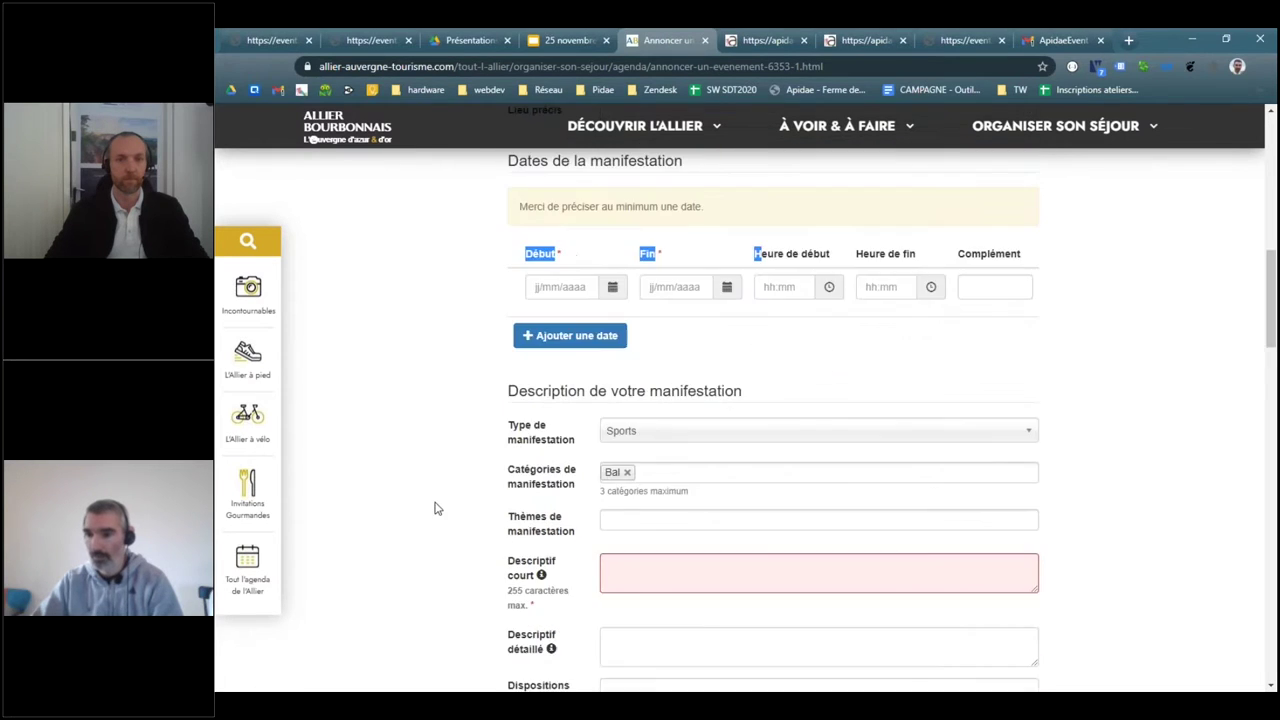
pyautogui.moveTo(500, 365); pyautogui.dragTo(557, 405)
pyautogui.click(580, 412)
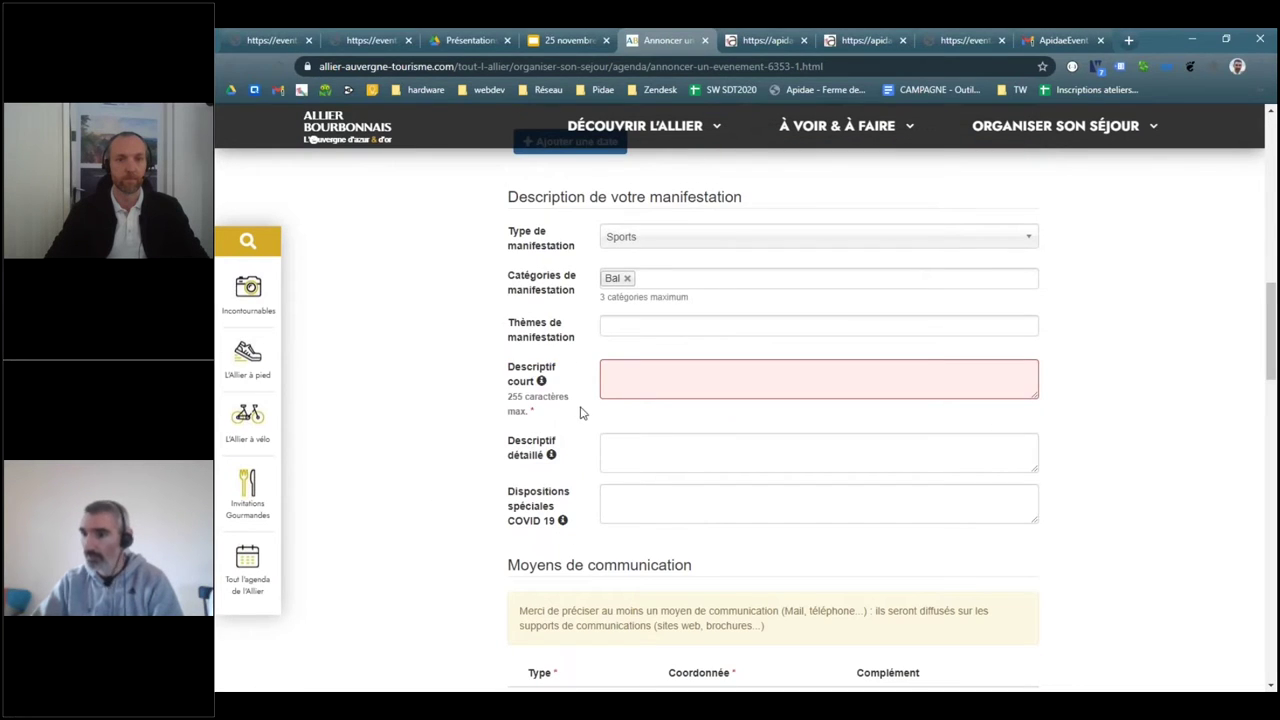
# - Start the Apidae Event slide deck full screen
pyautogui.scroll(-3, 582, 411)
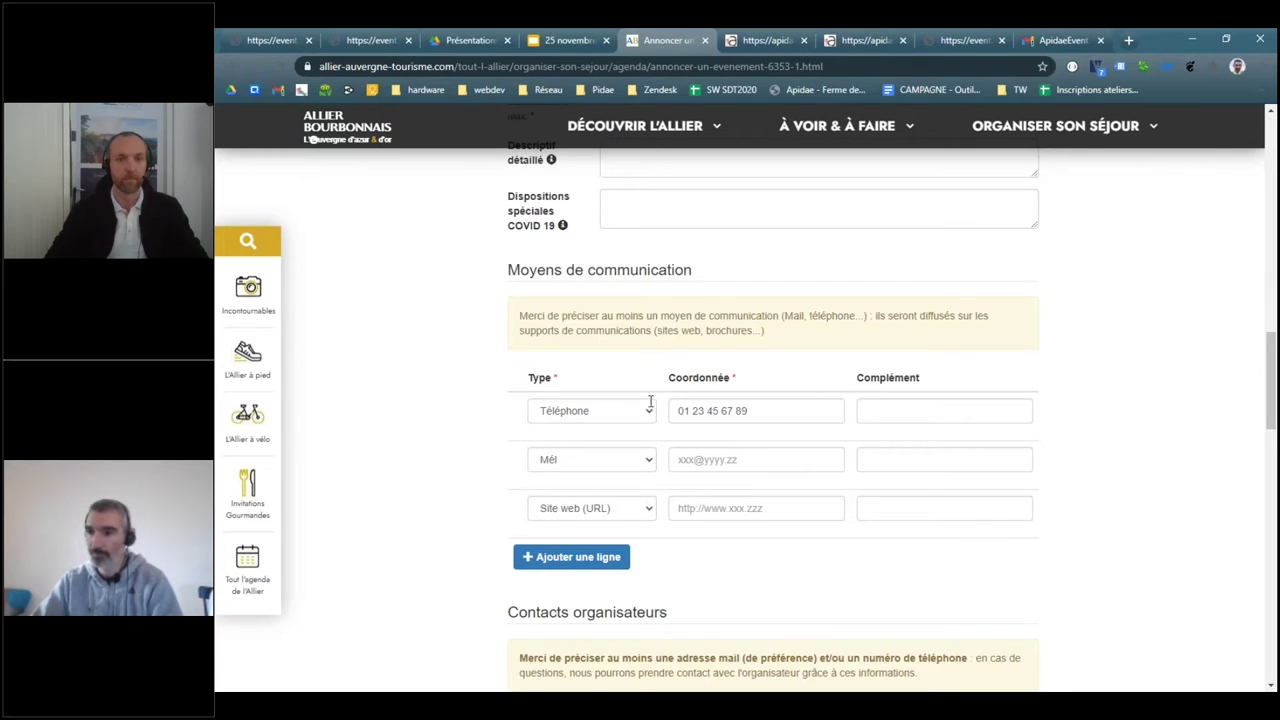
pyautogui.scroll(-15, 960, 466)
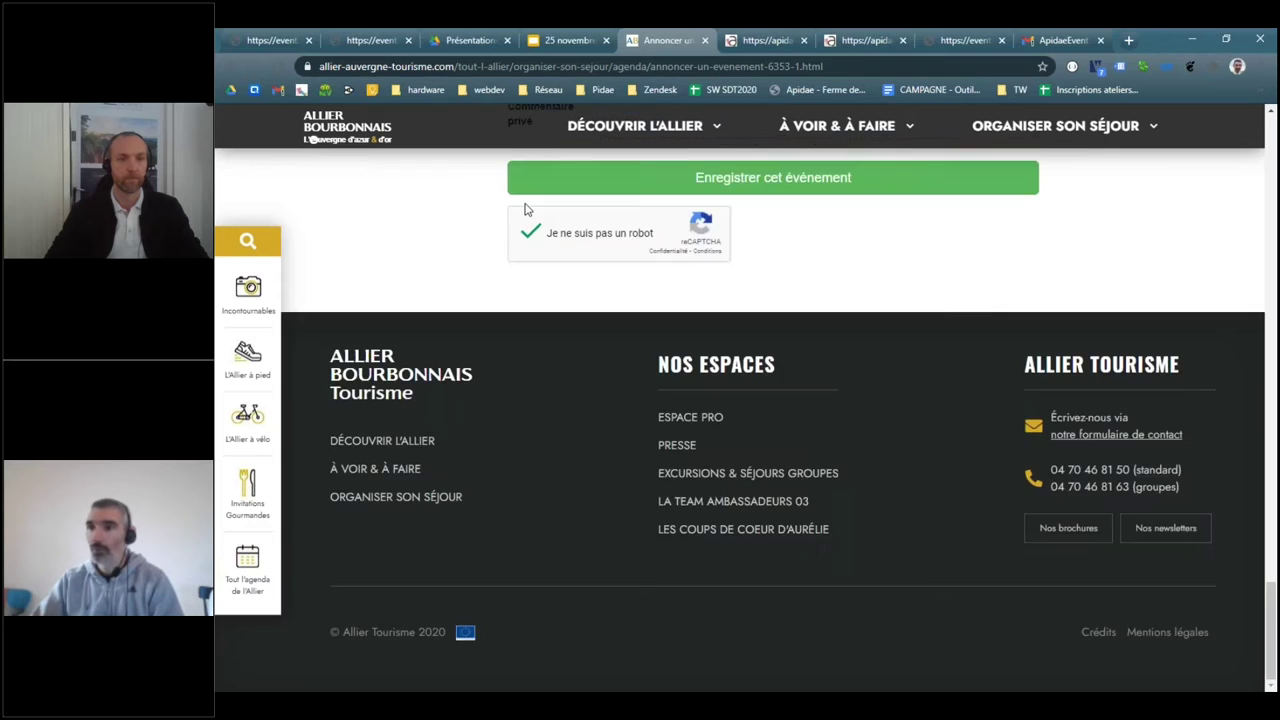
pyautogui.scroll(5, 560, 220)
pyautogui.click(572, 40)
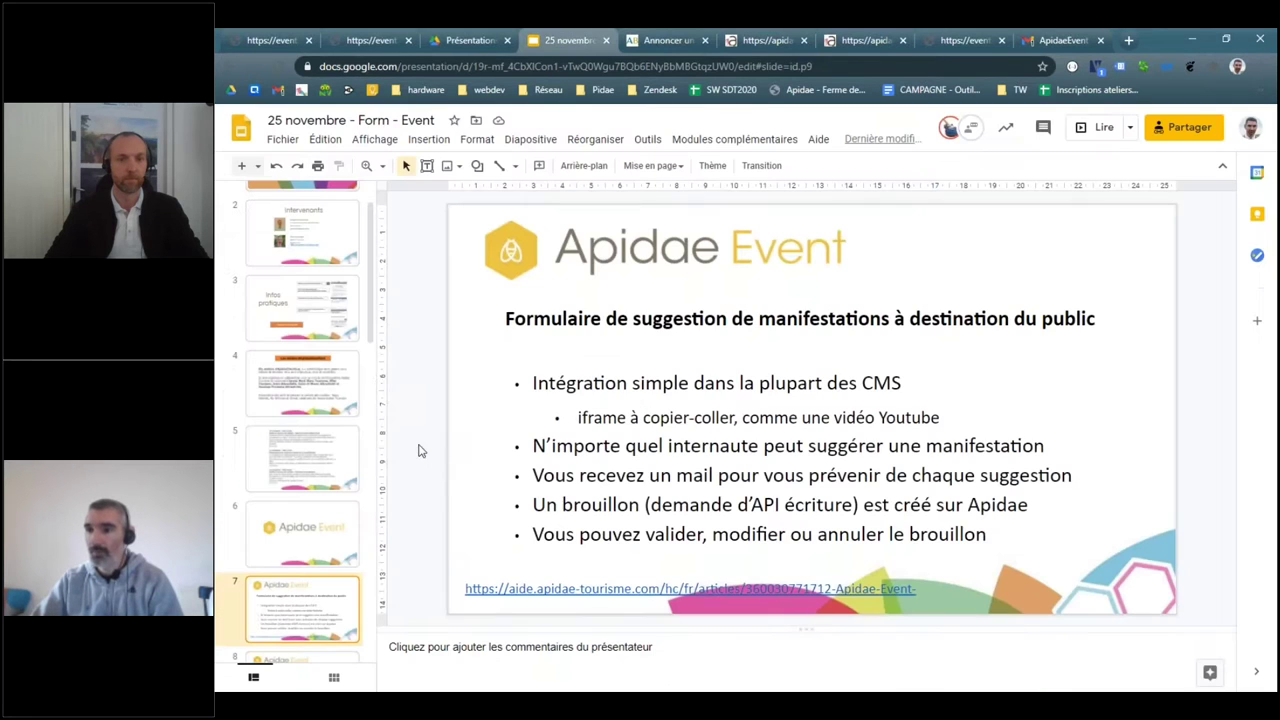
pyautogui.click(1092, 130)
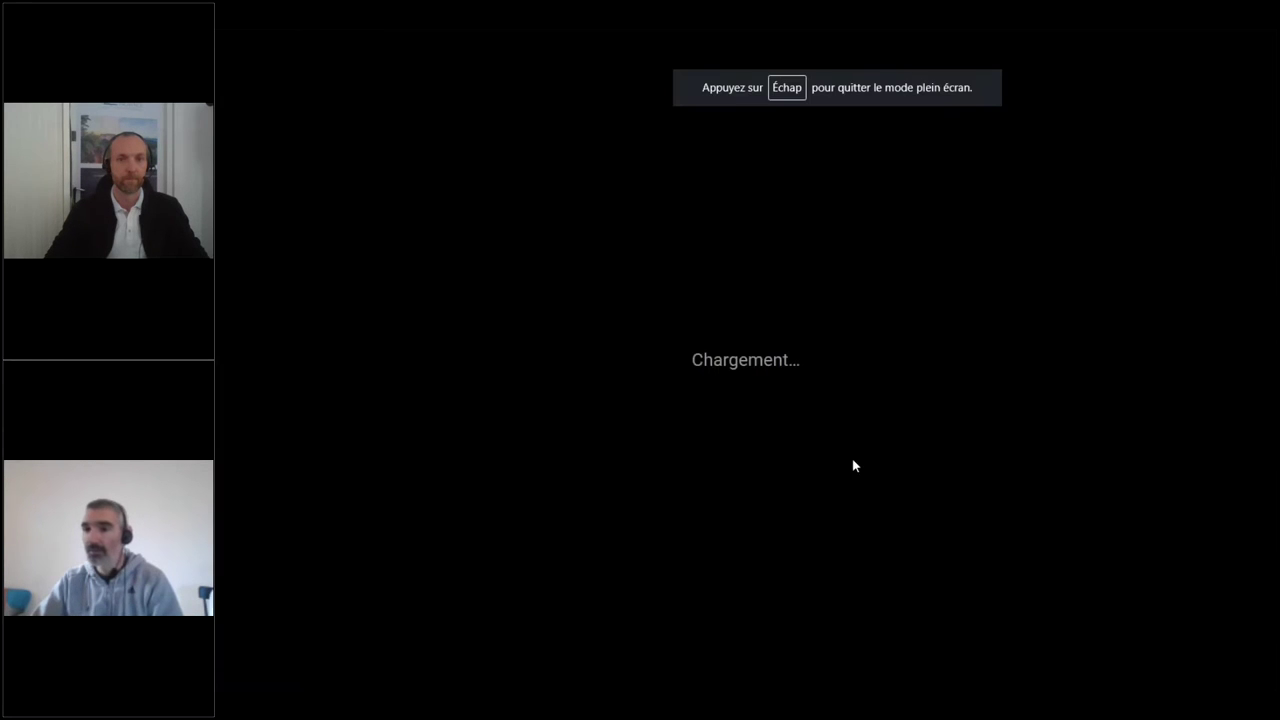
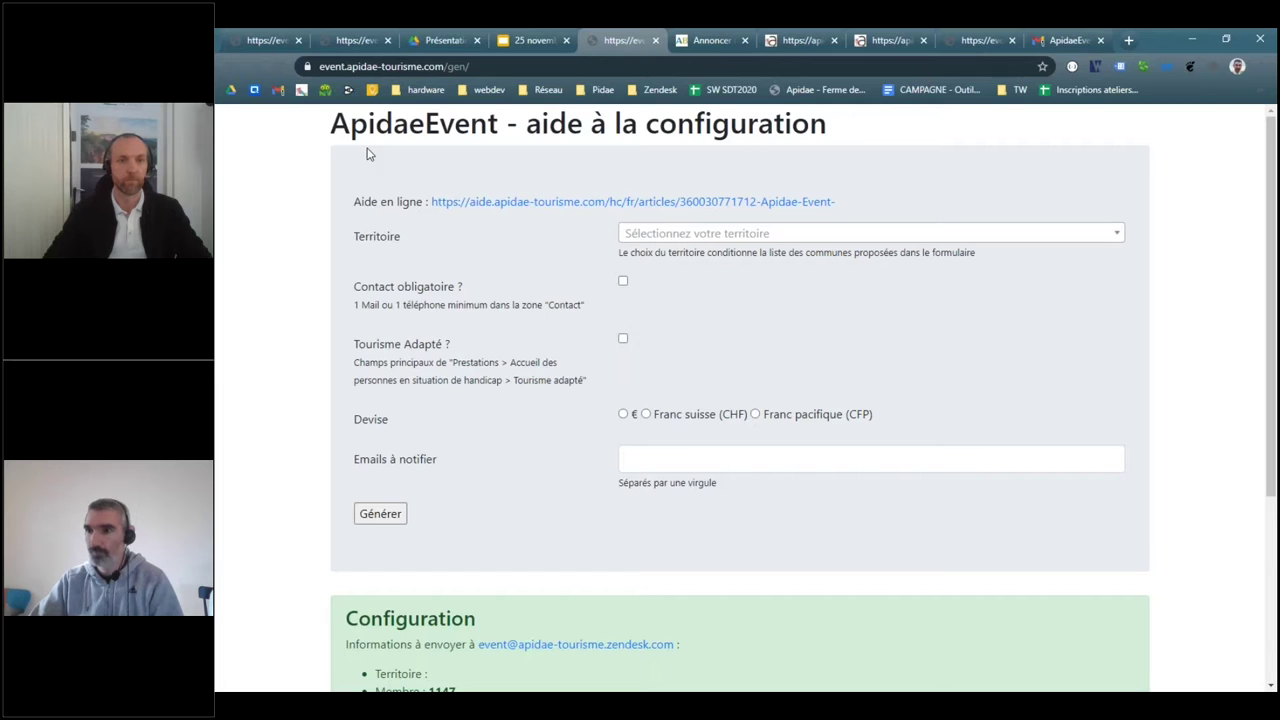
# - Make a mail or phone contact mandatory and turn on Tourisme Adapté
pyautogui.moveTo(323, 118); pyautogui.dragTo(1186, 483)
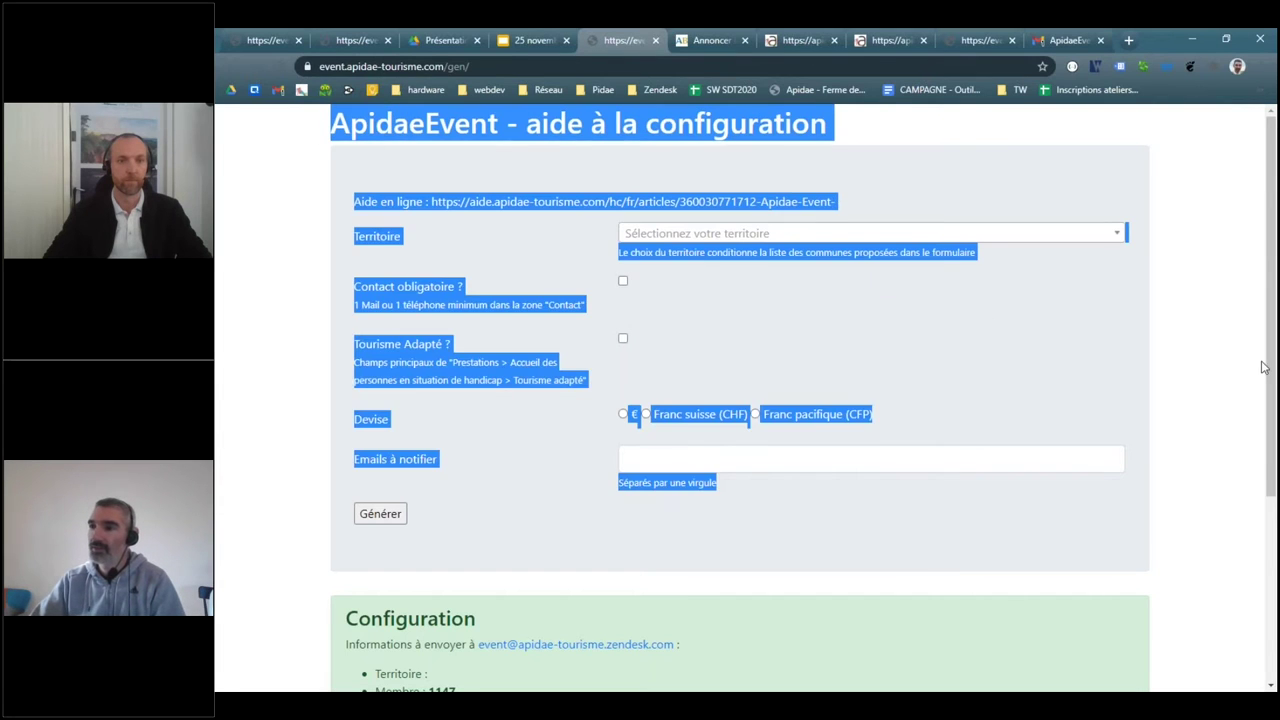
pyautogui.click(490, 252)
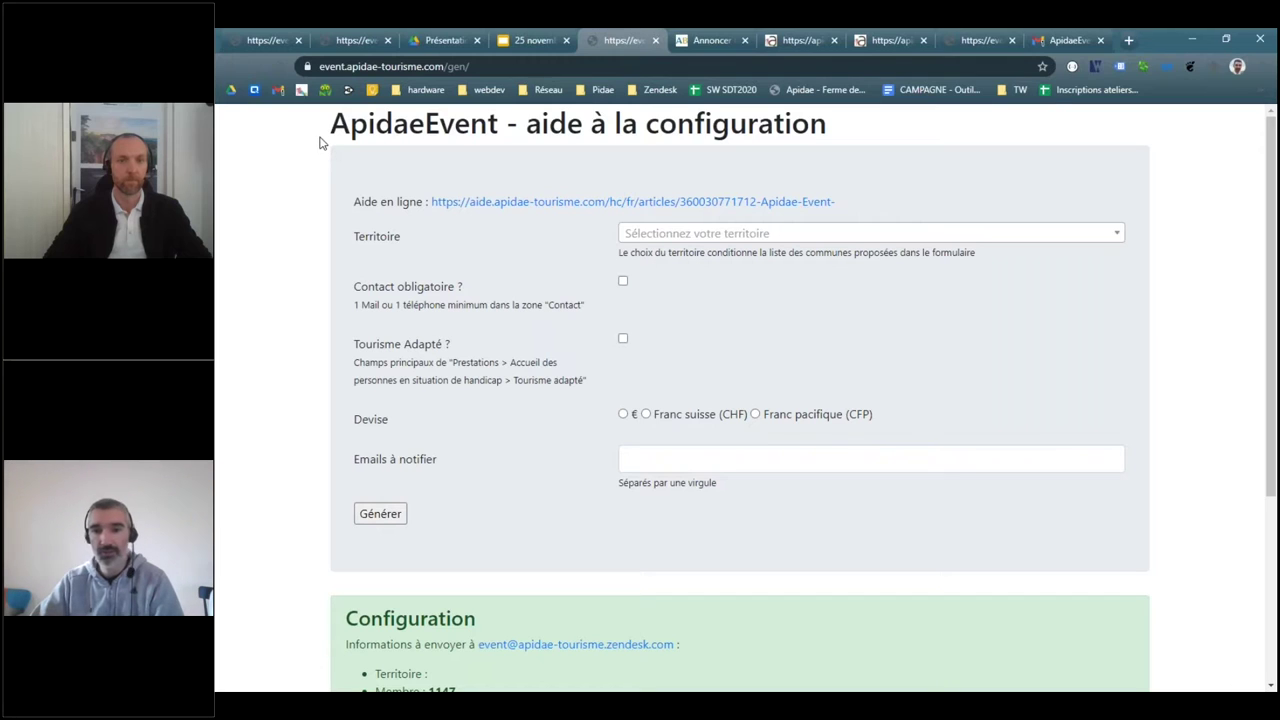
pyautogui.click(623, 281)
pyautogui.click(623, 338)
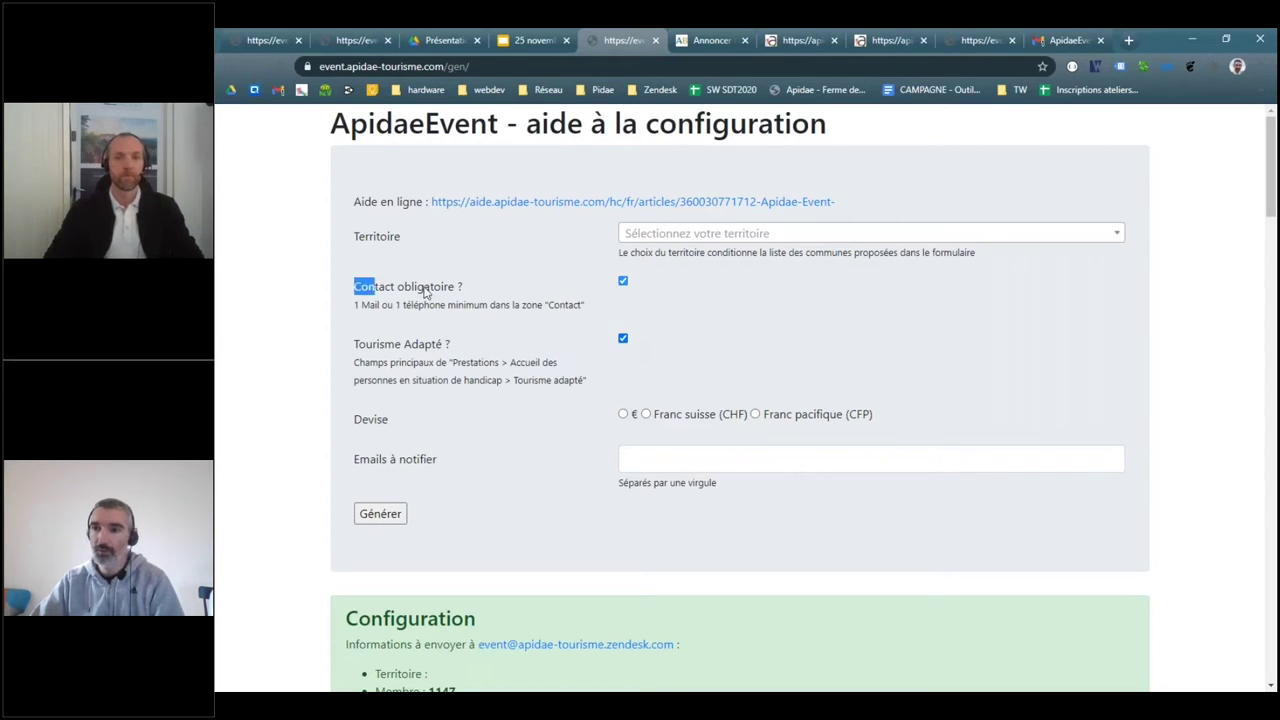
pyautogui.moveTo(354, 283); pyautogui.dragTo(596, 308)
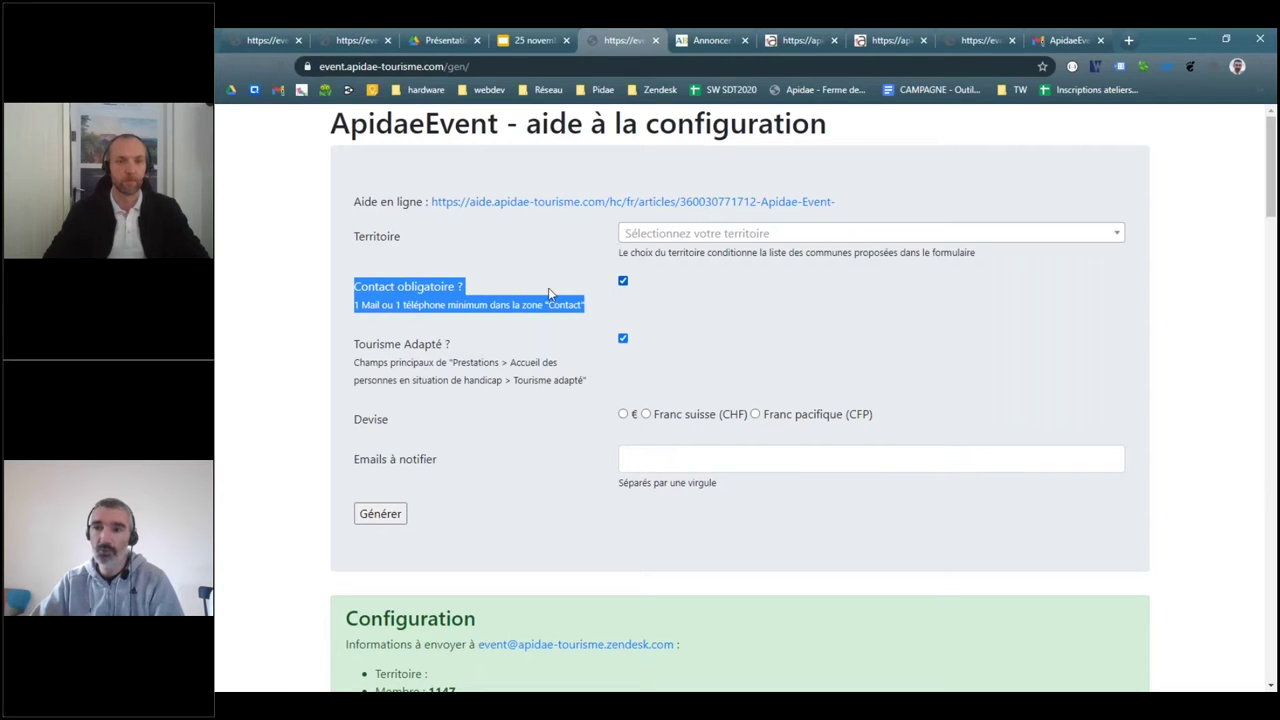
# - Toggle Tourisme Adapté off and on again while highlighting its accessibility explanation
pyautogui.click(357, 343)
pyautogui.moveTo(357, 343); pyautogui.dragTo(603, 385)
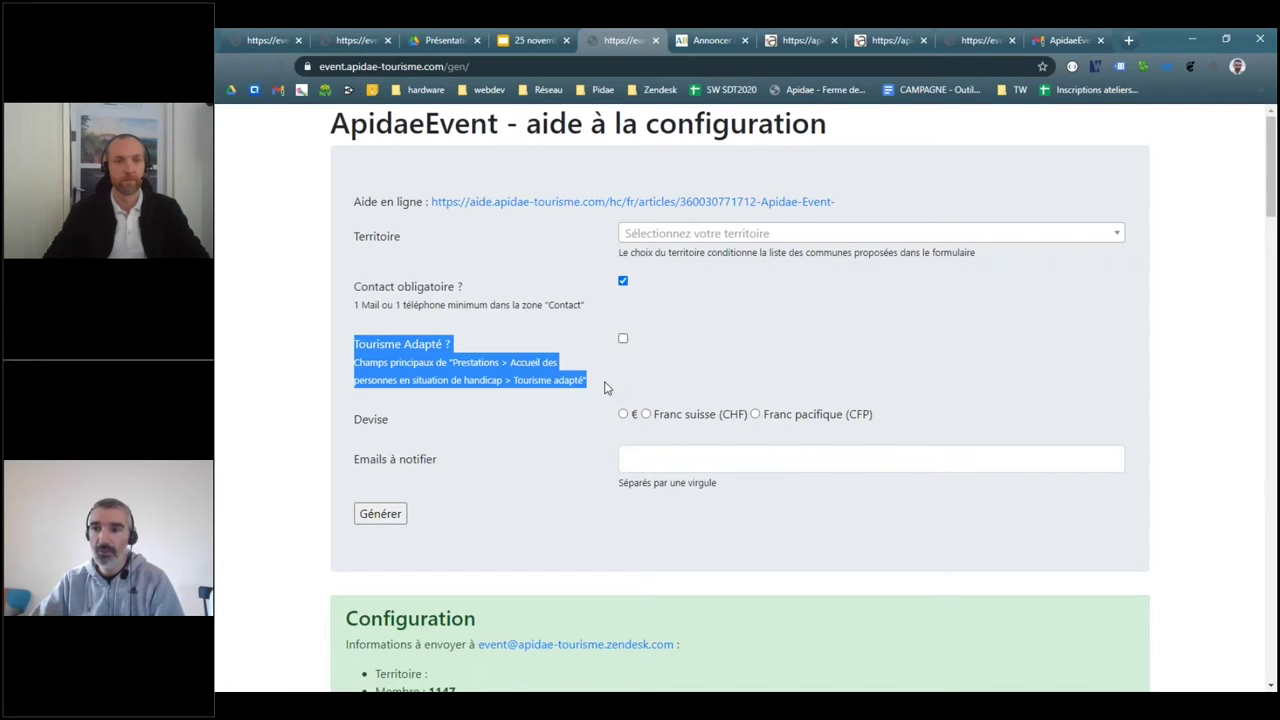
pyautogui.click(385, 345)
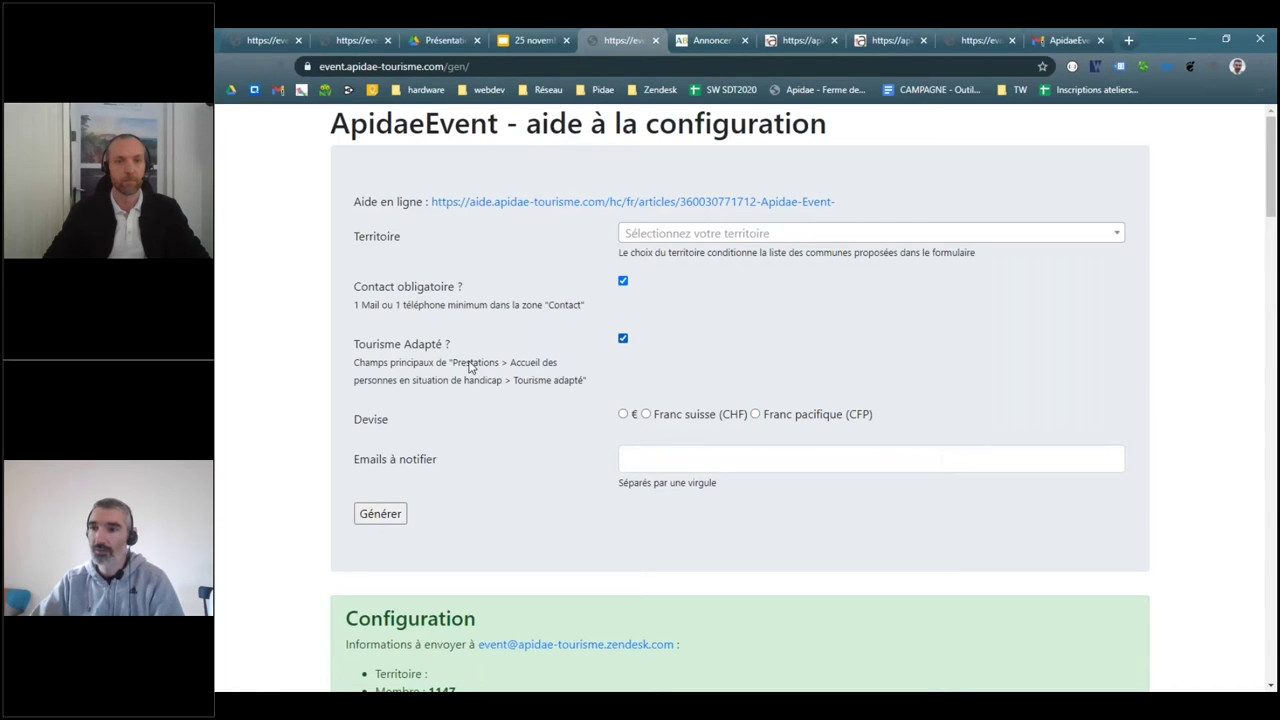
pyautogui.moveTo(510, 364); pyautogui.dragTo(585, 390)
pyautogui.click(654, 382)
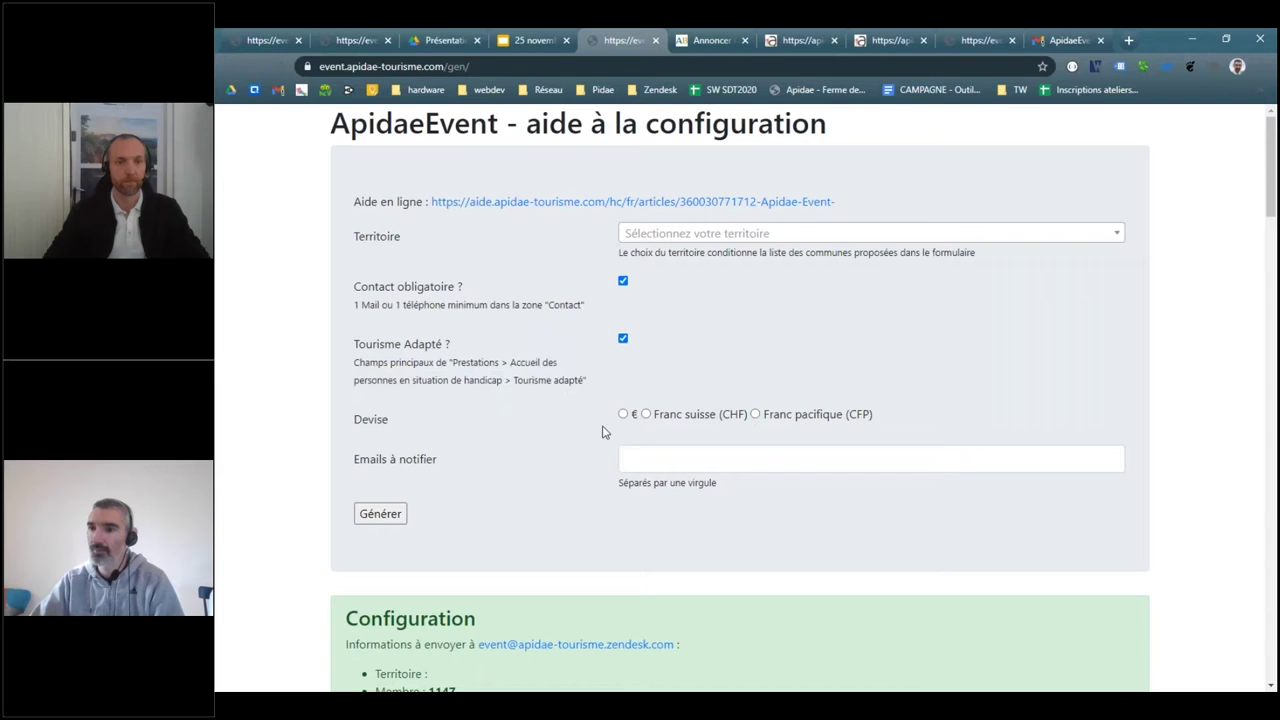
# - Set the currency to Franc pacifique (CFP) instead of euro
pyautogui.click(643, 417)
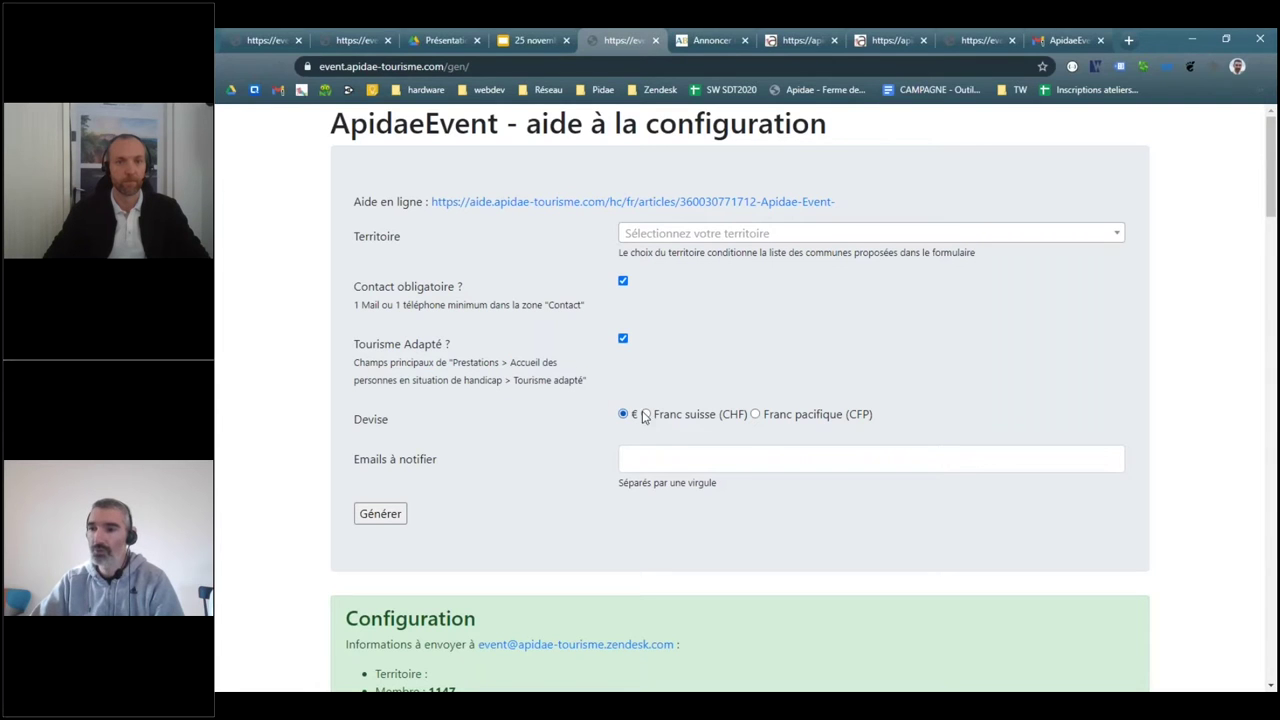
pyautogui.click(753, 415)
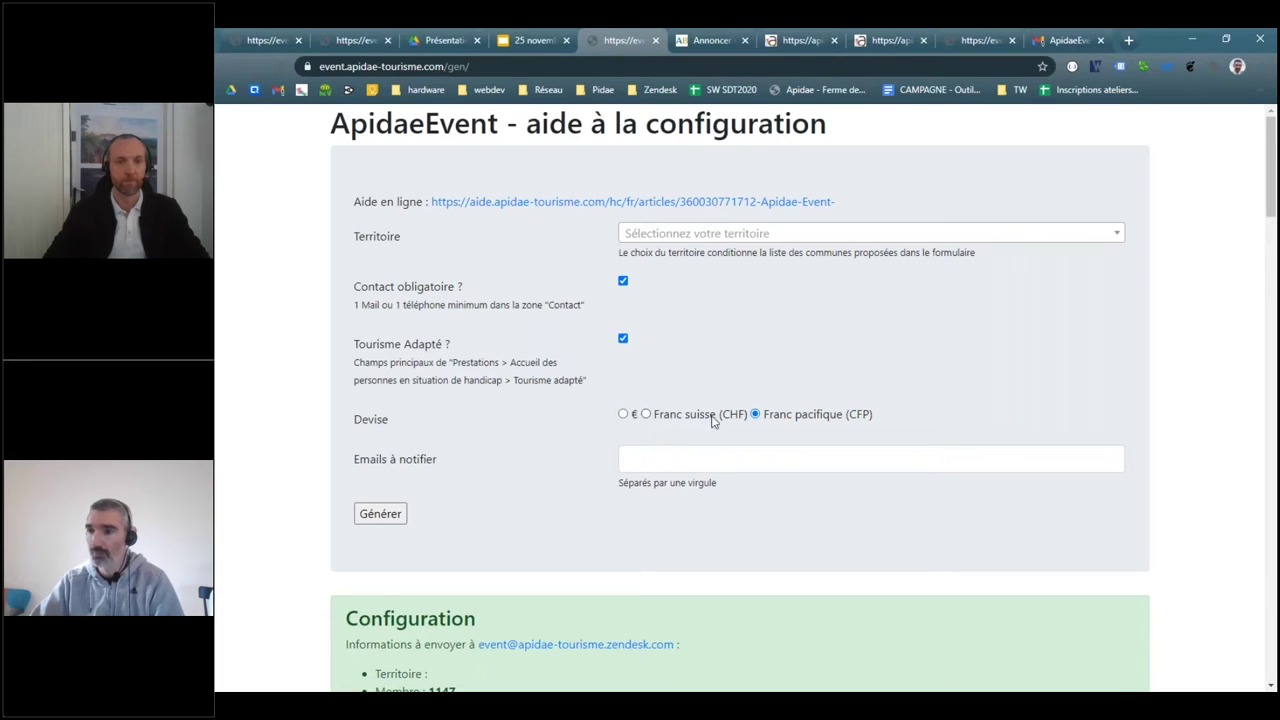
pyautogui.click(664, 234)
# - Pick Moulins communauté as the territory and enter the notification e-mail address
pyautogui.write('Moulins')
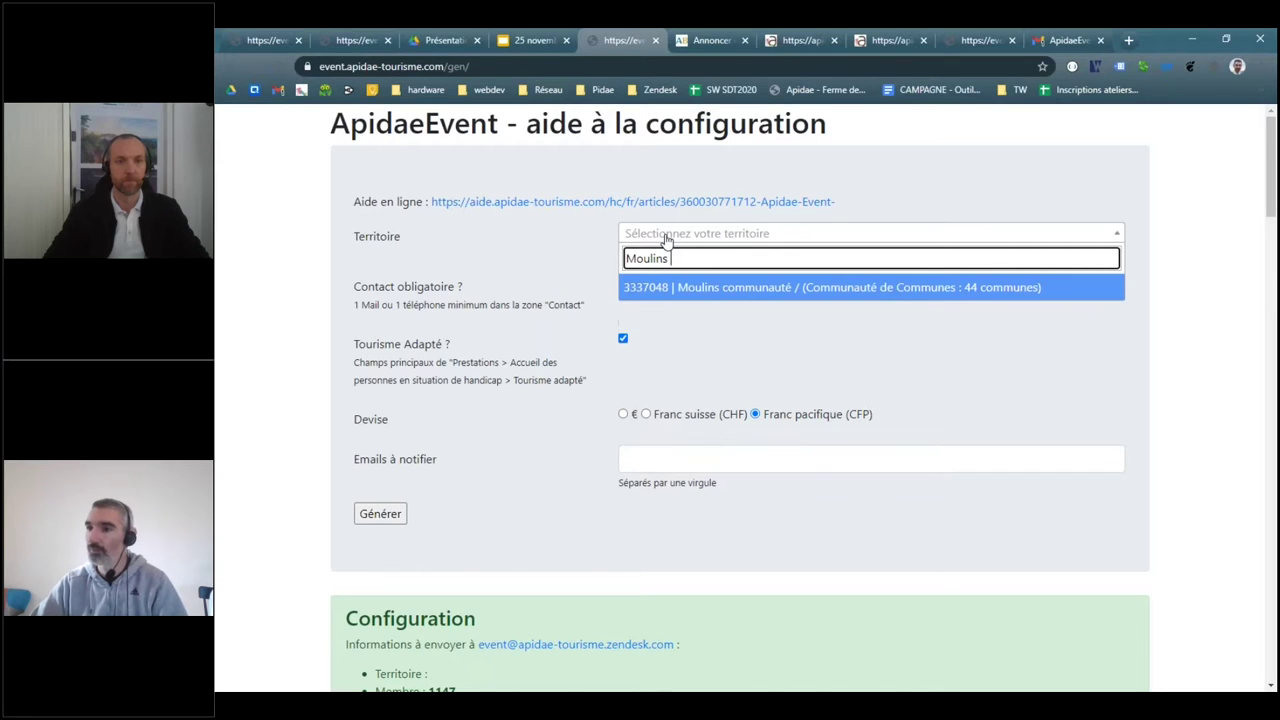
pyautogui.click(722, 300)
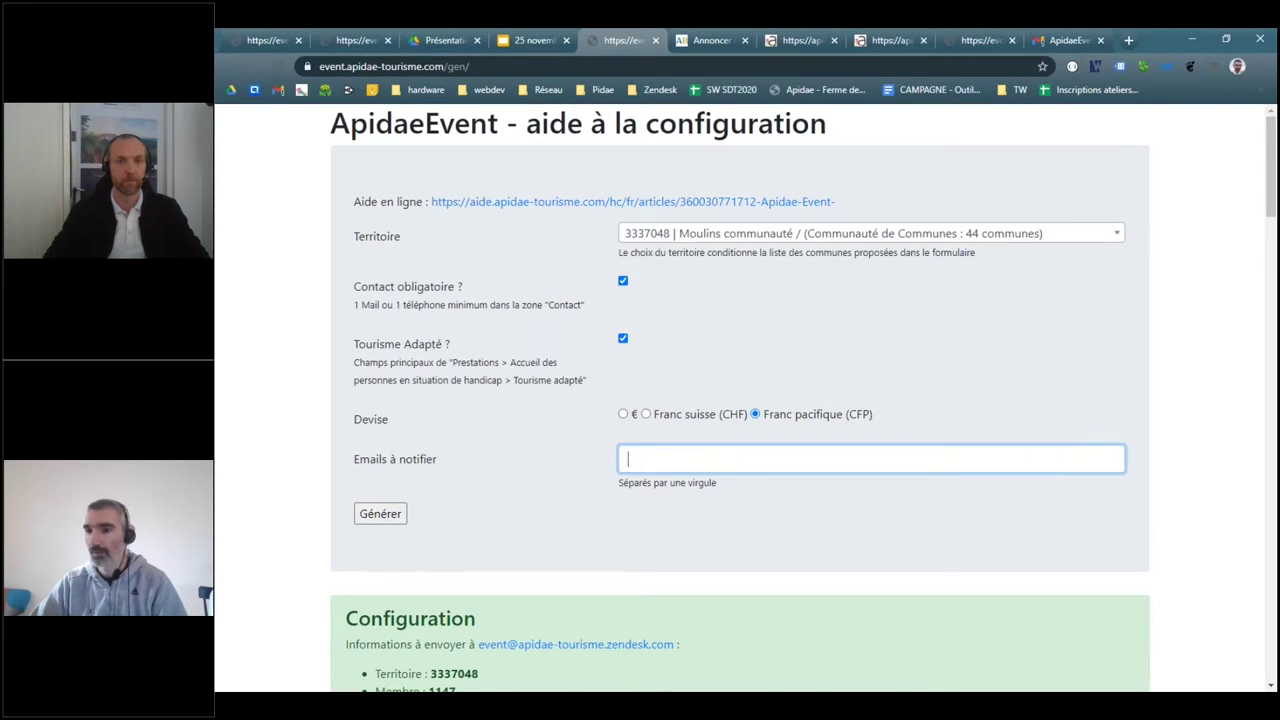
pyautogui.click(694, 456)
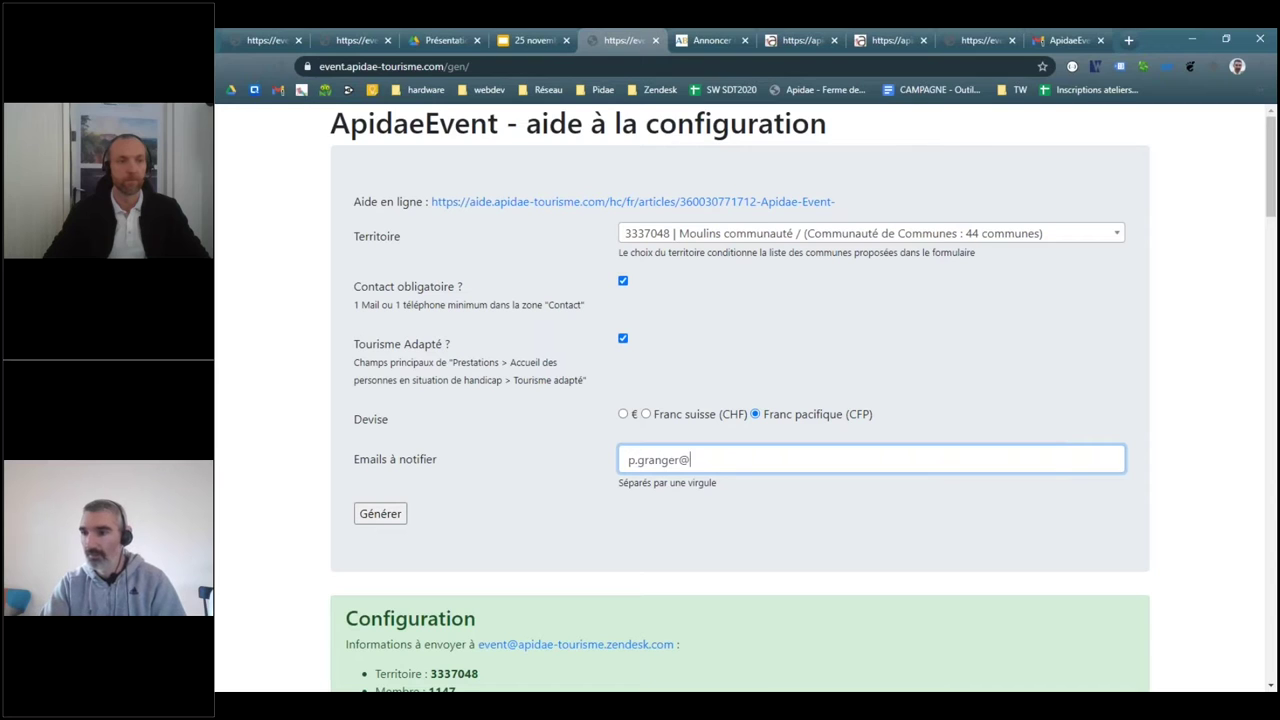
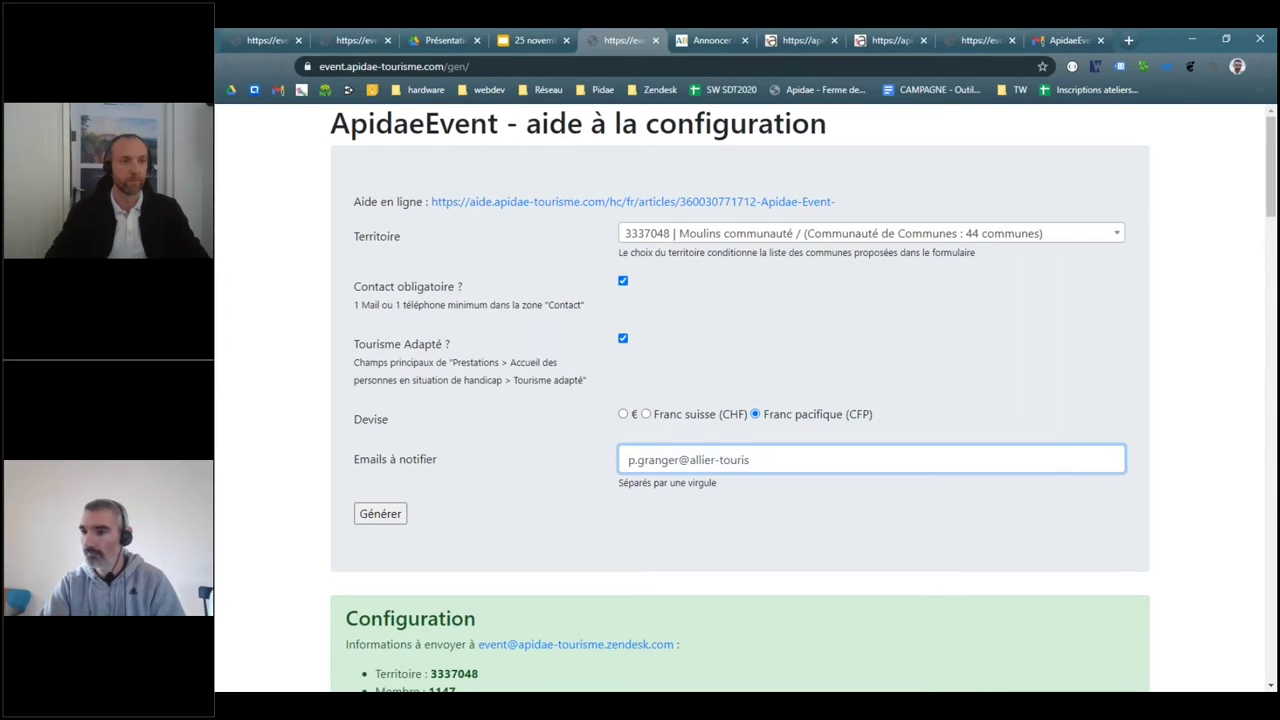
pyautogui.hotkey('ctrl', 'a')
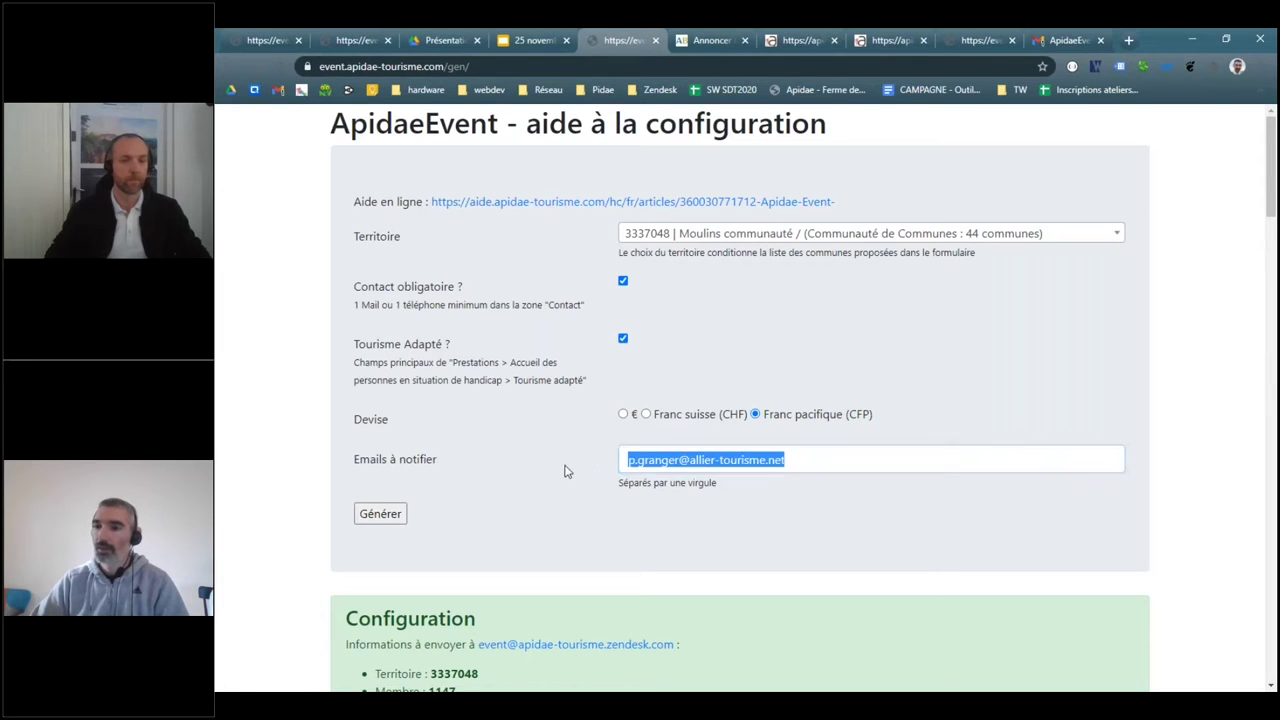
pyautogui.click(535, 500)
# - Scroll down to the generated configuration and highlight the iframe code
pyautogui.scroll(-1, 569, 363)
pyautogui.scroll(1, 569, 363)
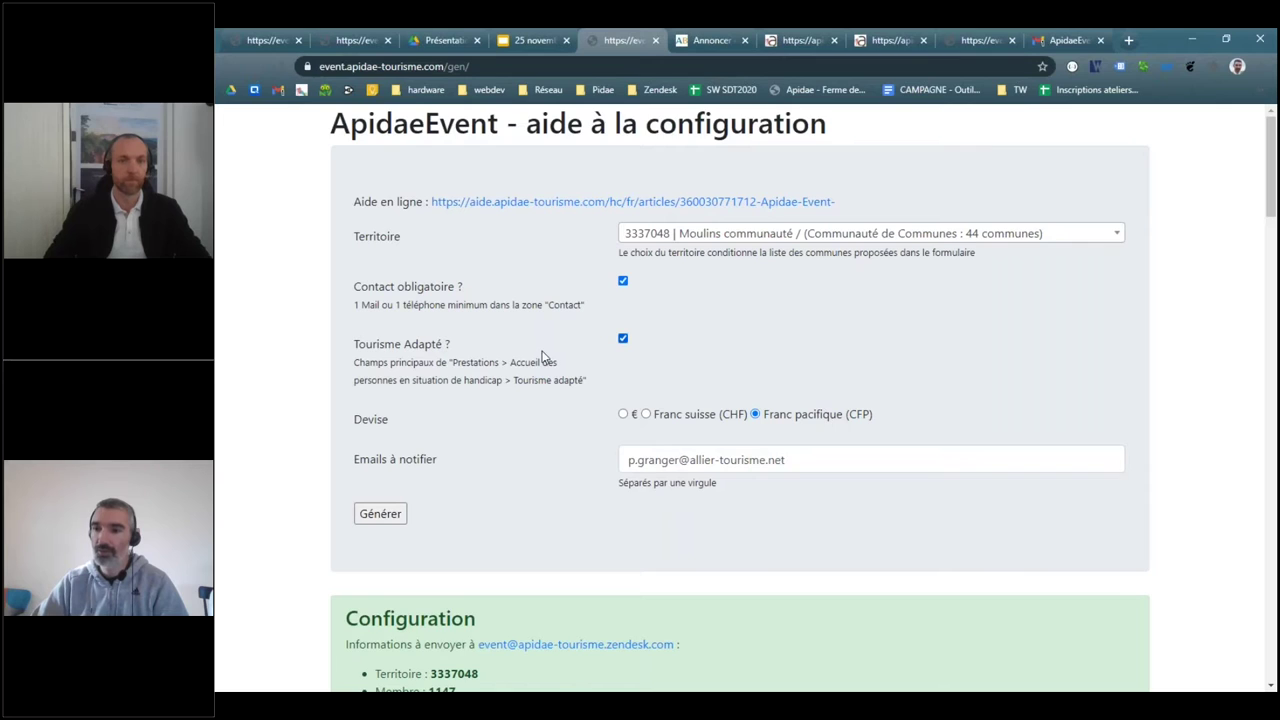
pyautogui.scroll(-2, 520, 434)
pyautogui.scroll(-2, 521, 434)
pyautogui.moveTo(346, 514); pyautogui.dragTo(781, 542)
pyautogui.click(781, 542)
pyautogui.click(349, 570)
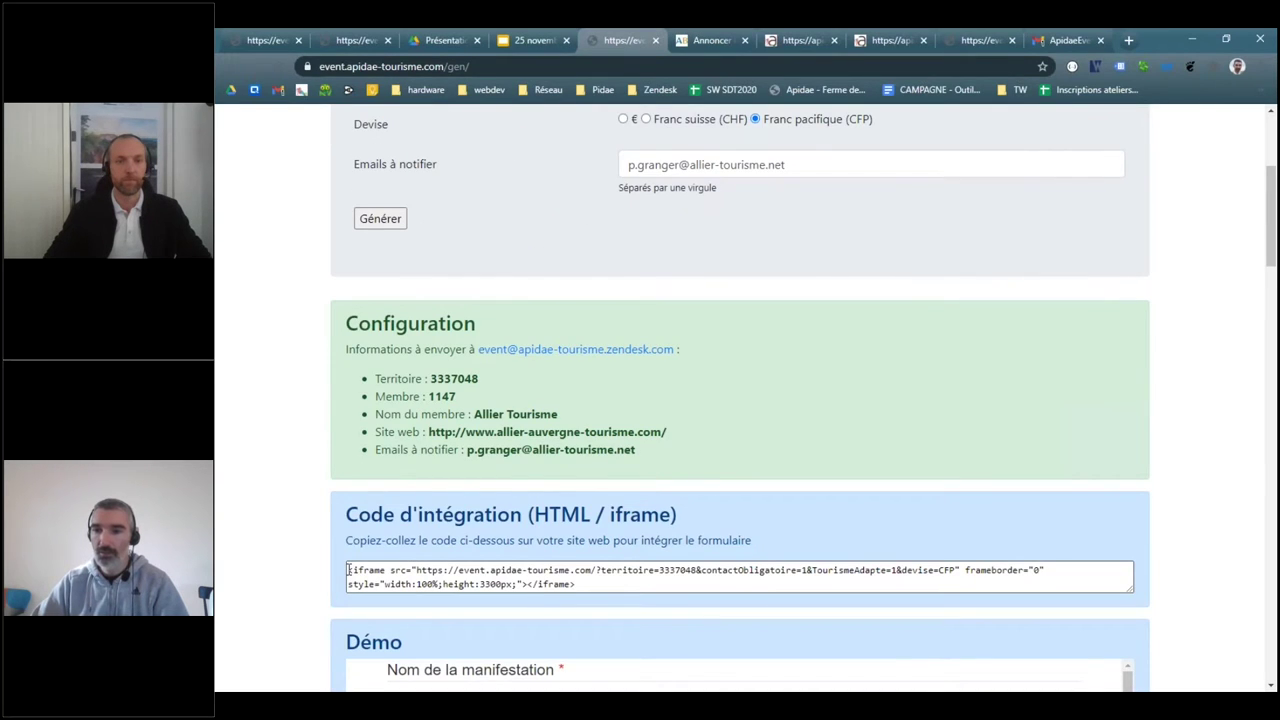
pyautogui.moveTo(349, 570); pyautogui.dragTo(613, 584)
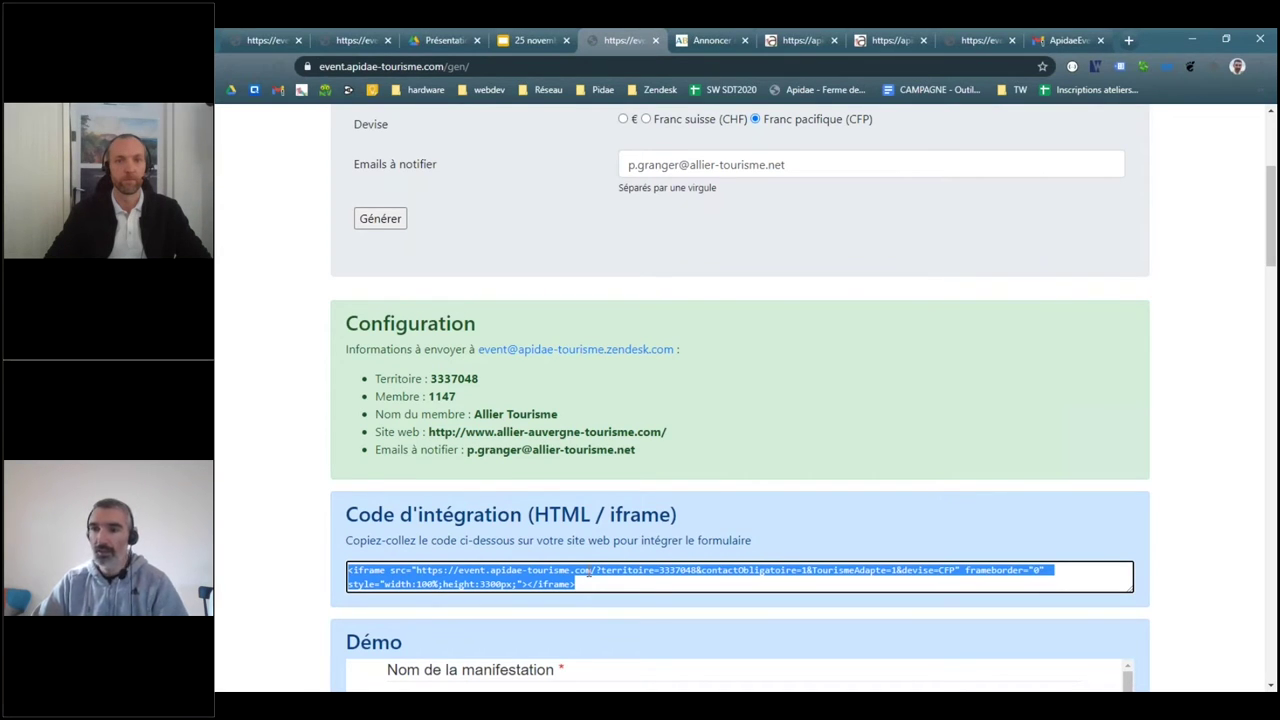
pyautogui.moveTo(345, 315); pyautogui.dragTo(708, 440)
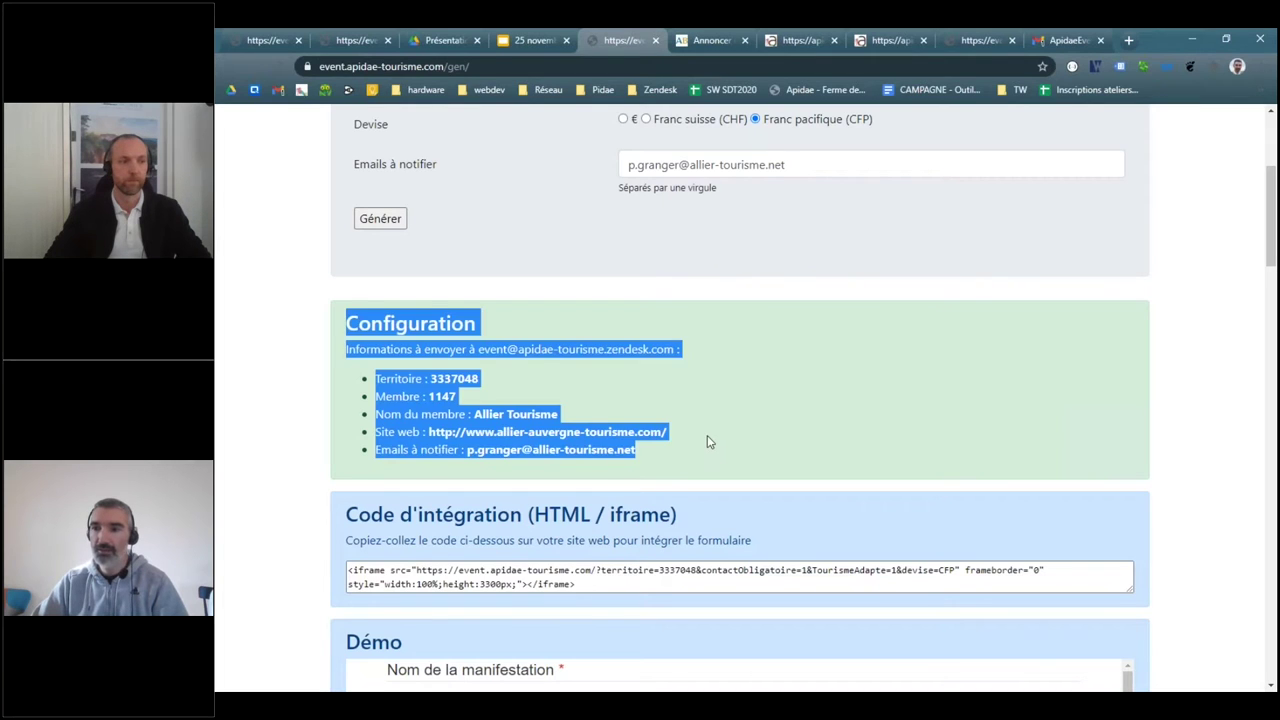
pyautogui.click(350, 345)
pyautogui.moveTo(343, 357); pyautogui.dragTo(709, 360)
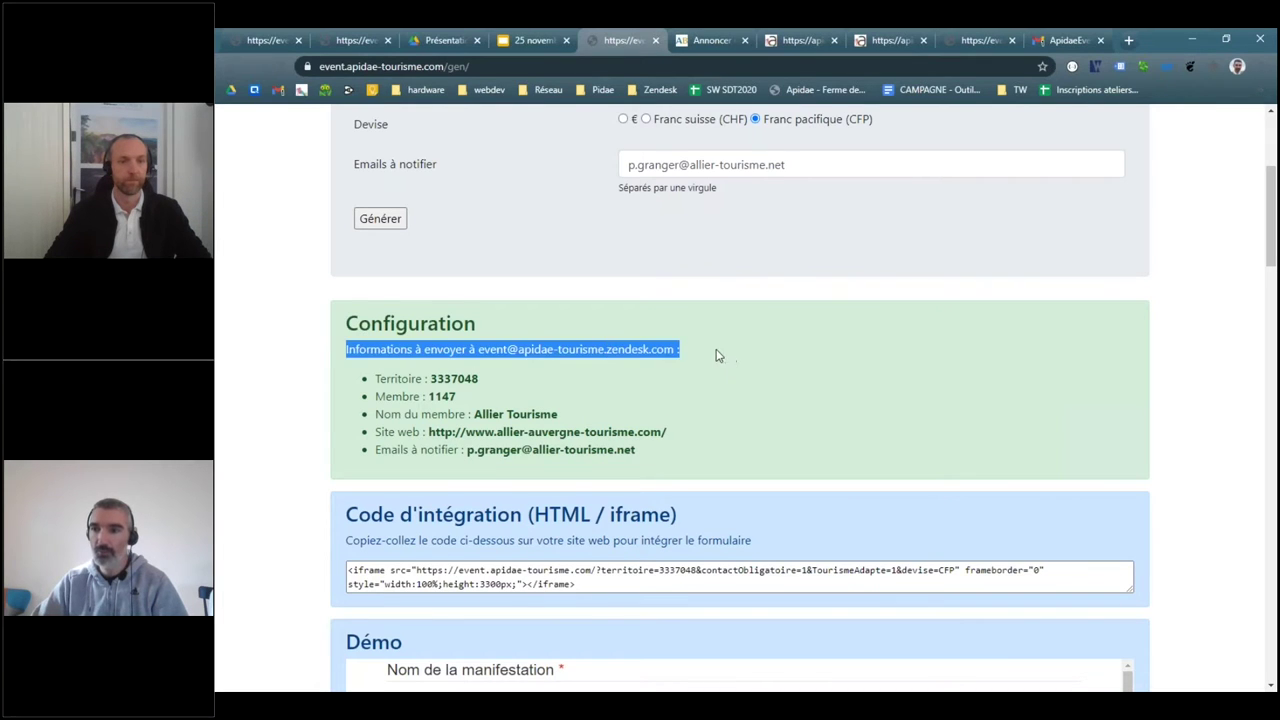
pyautogui.click(716, 356)
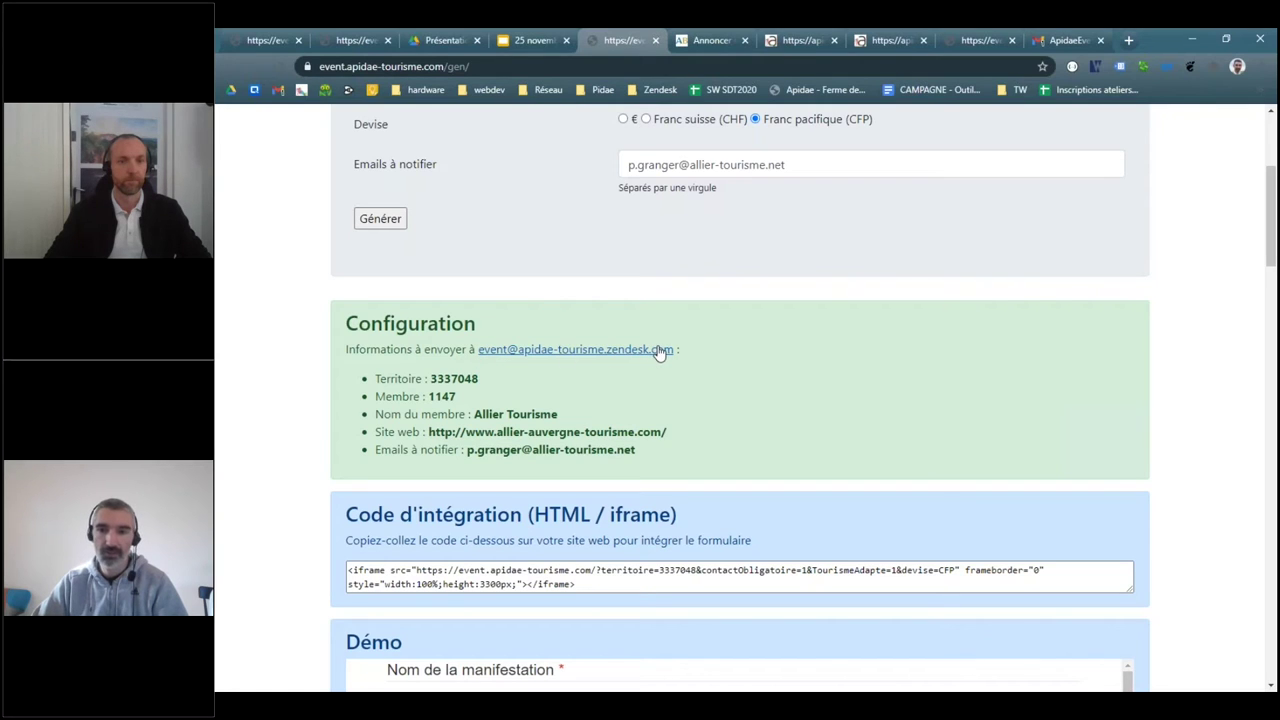
pyautogui.moveTo(373, 377); pyautogui.dragTo(675, 451)
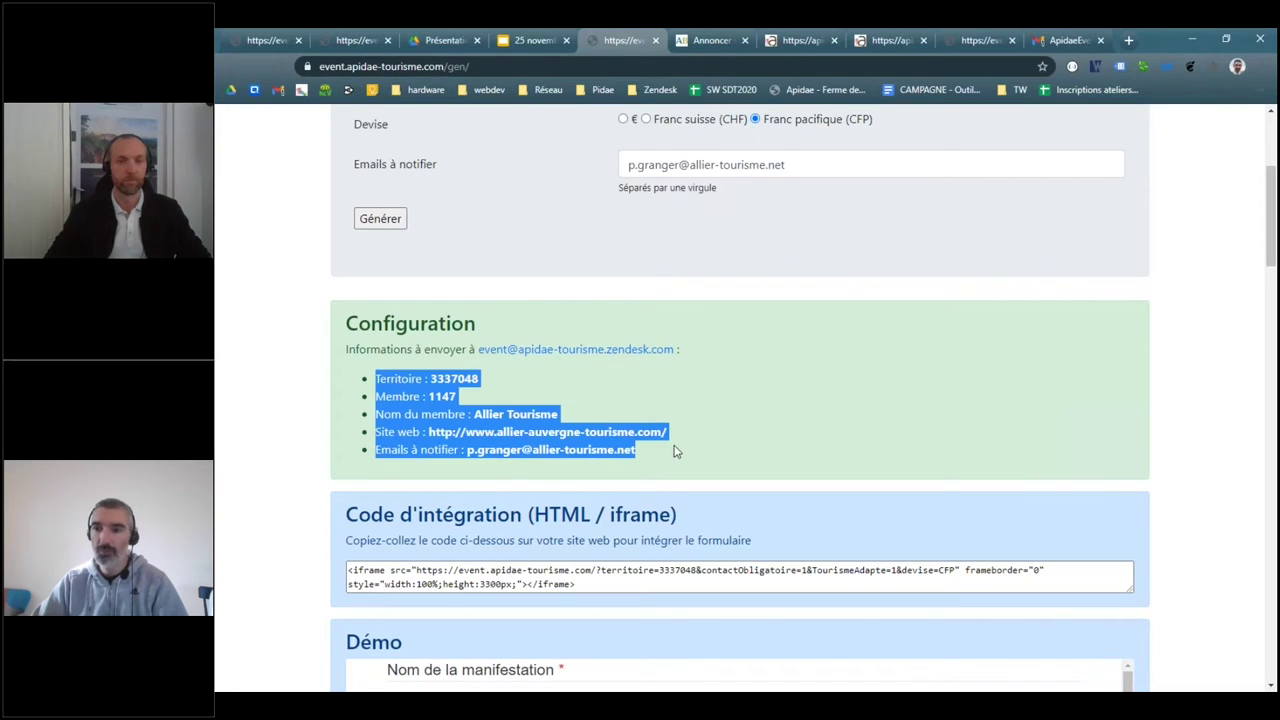
pyautogui.click(667, 451)
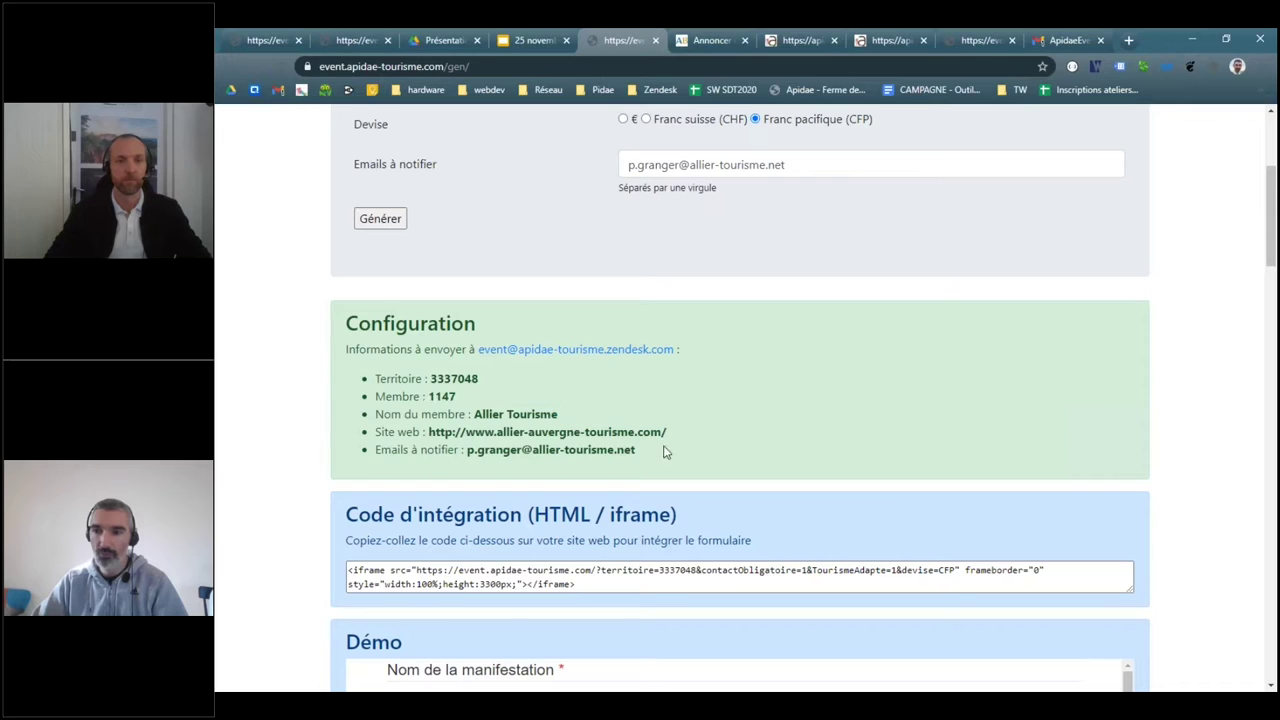
pyautogui.doubleClick(458, 378)
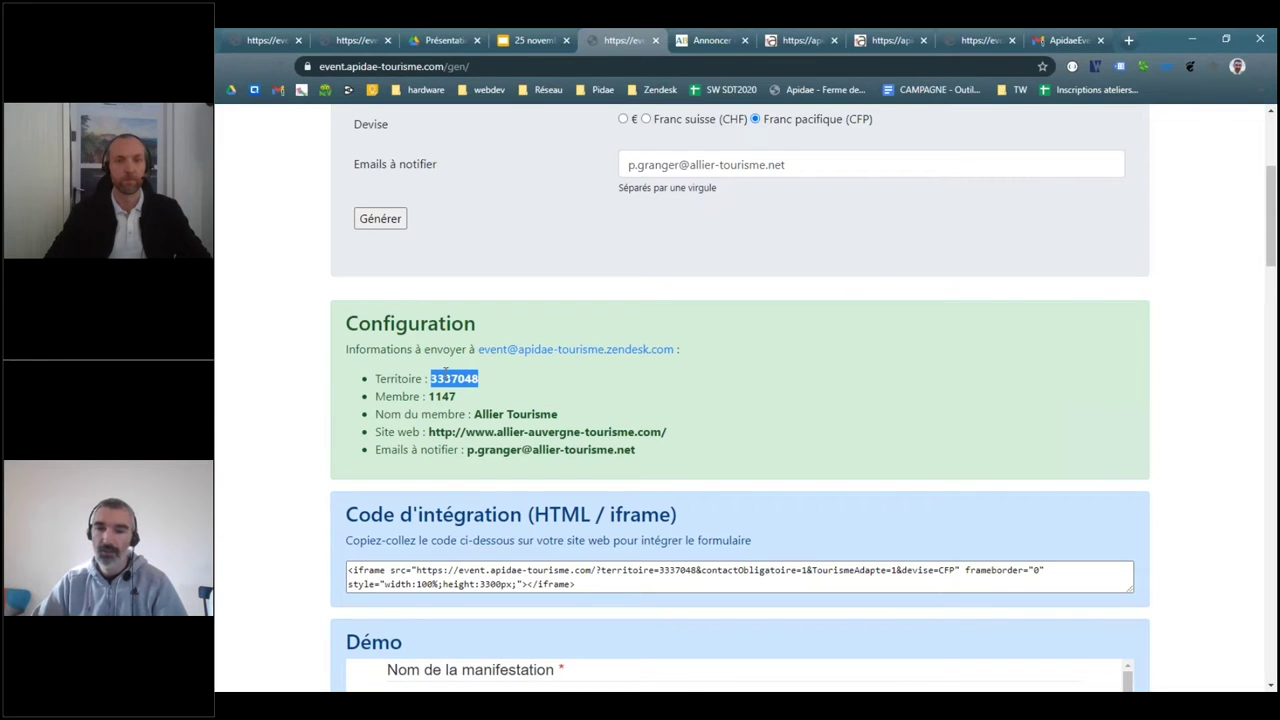
pyautogui.doubleClick(445, 397)
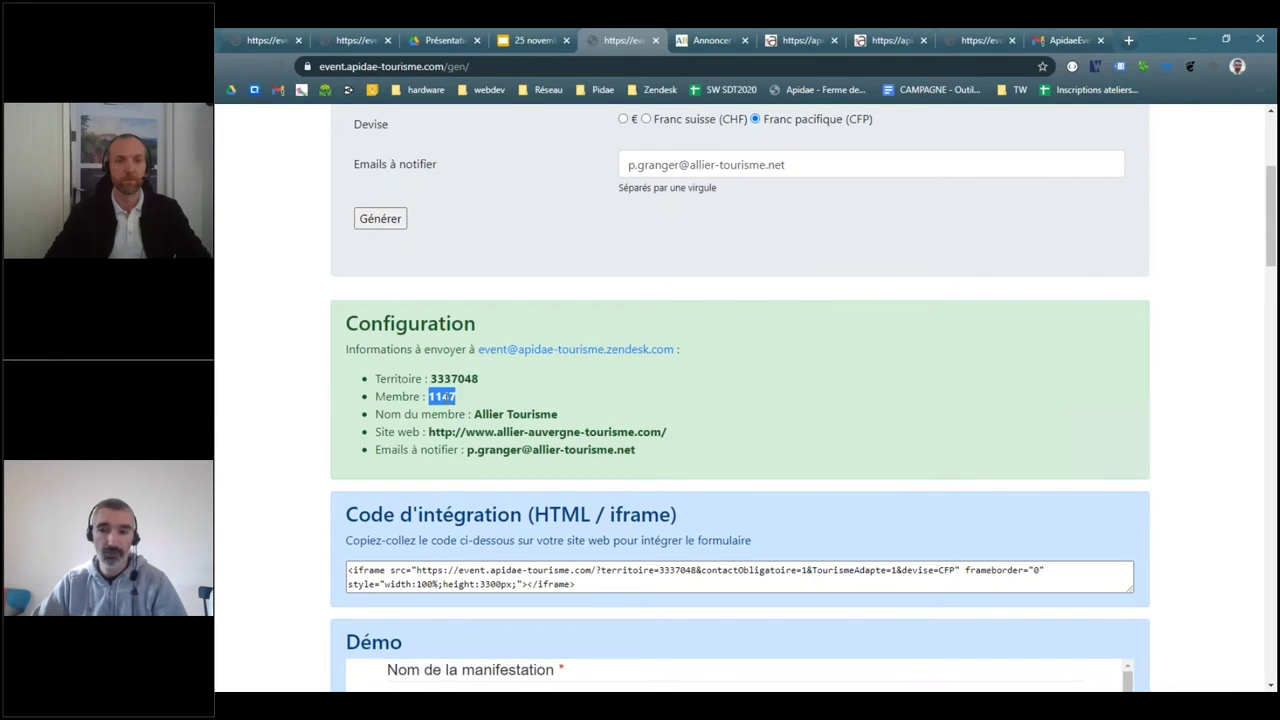
pyautogui.click(431, 378)
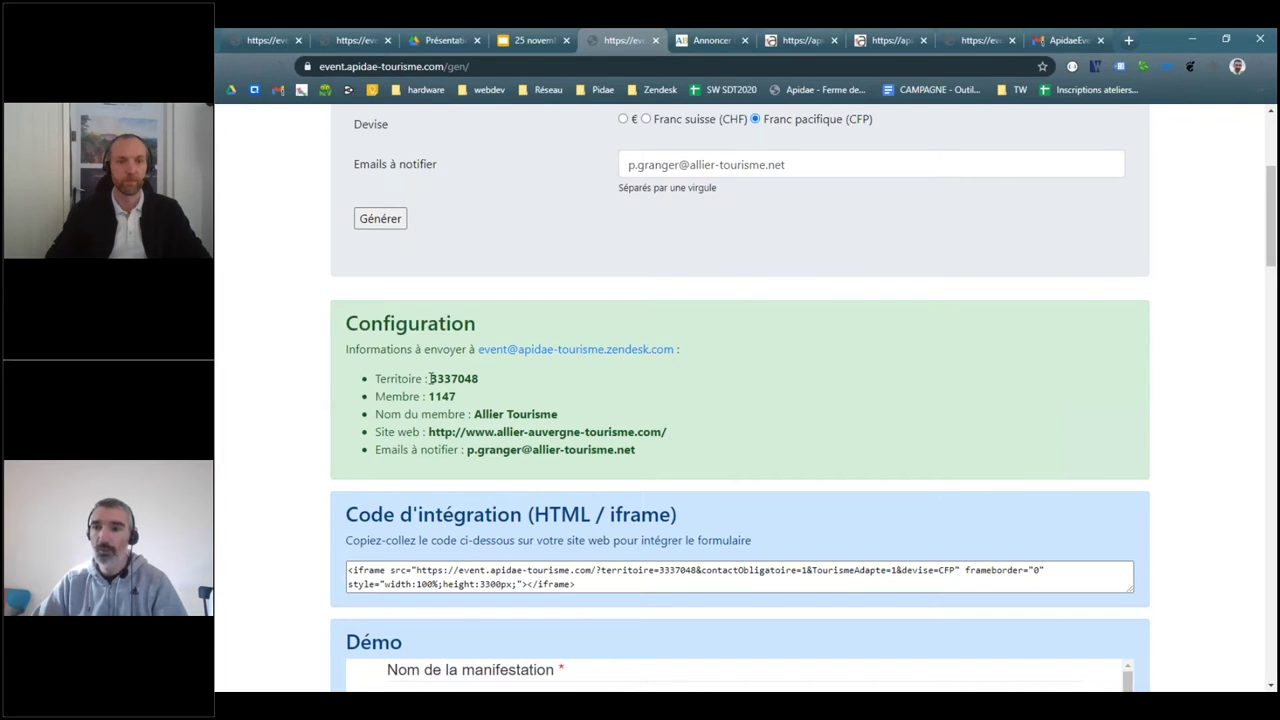
pyautogui.moveTo(432, 378); pyautogui.dragTo(507, 382)
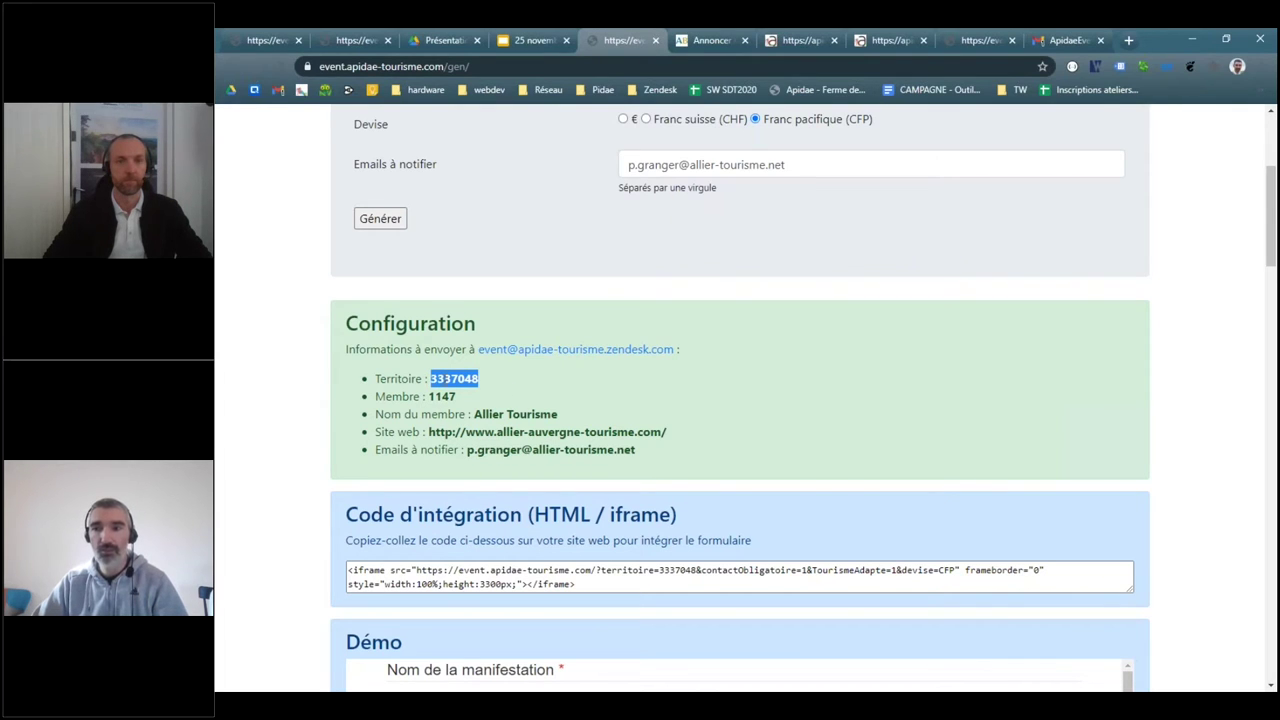
pyautogui.click(443, 352)
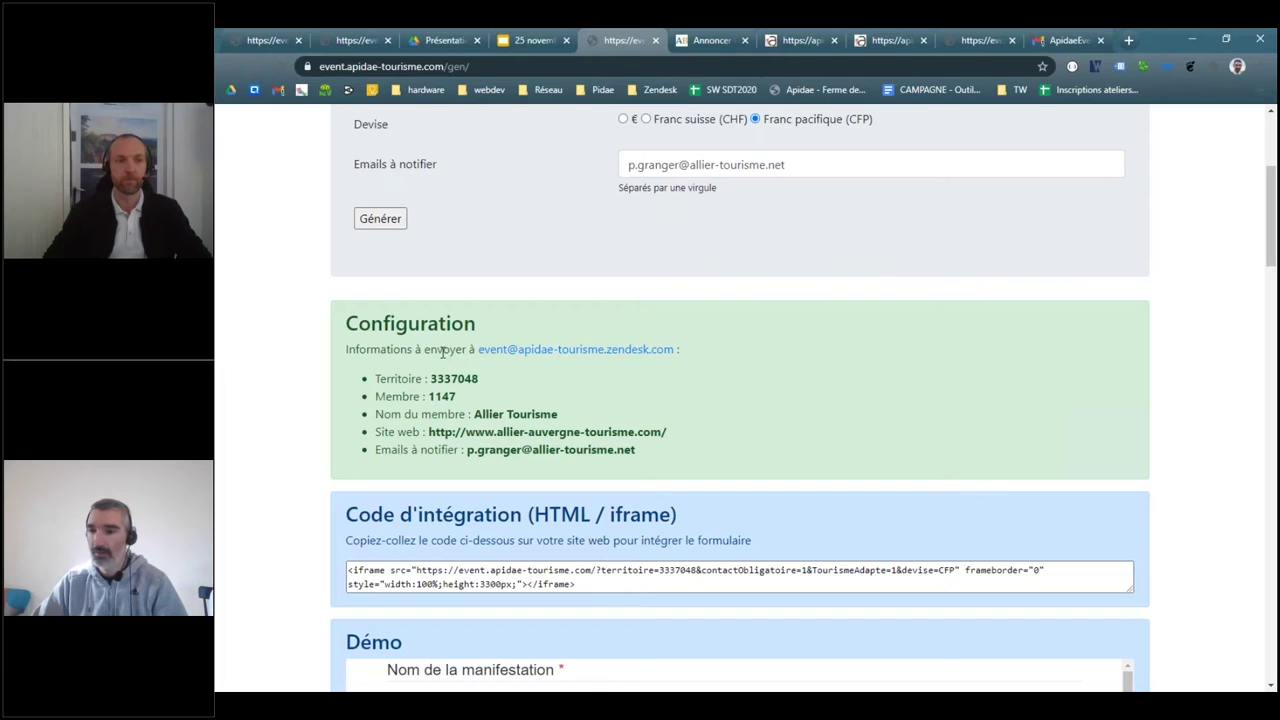
pyautogui.doubleClick(440, 379)
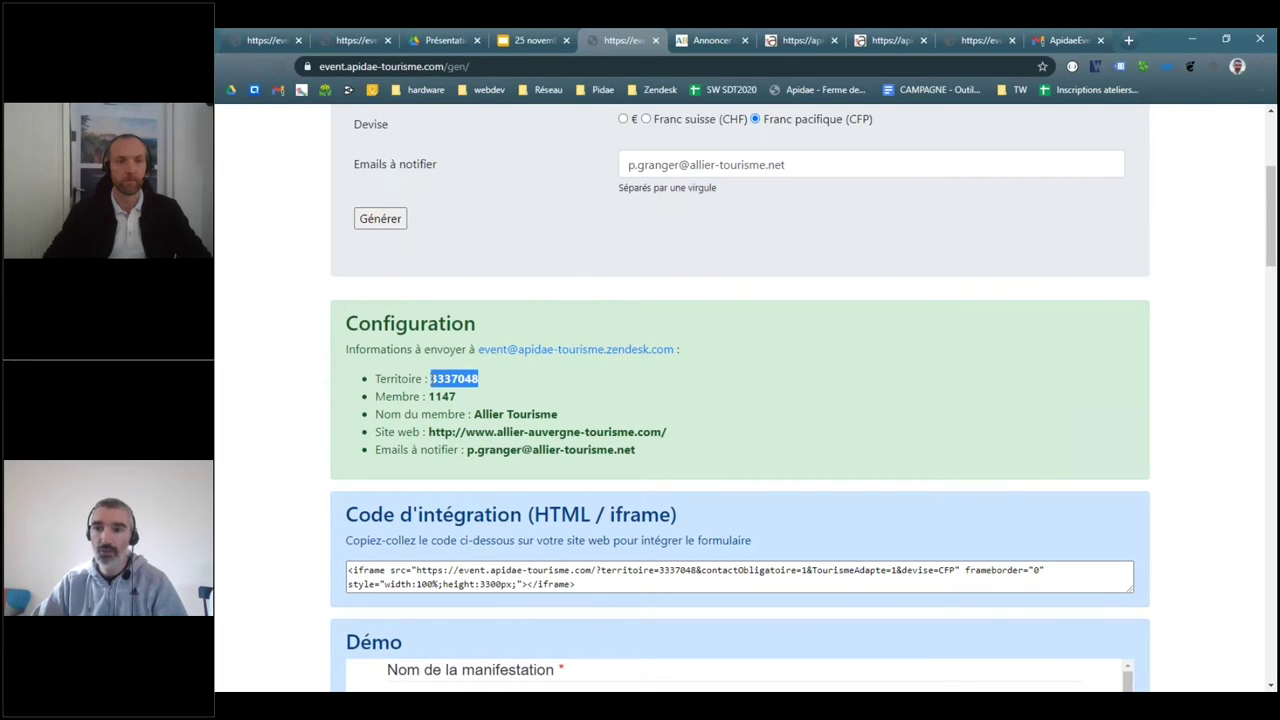
pyautogui.click(461, 380)
pyautogui.moveTo(432, 379); pyautogui.dragTo(480, 380)
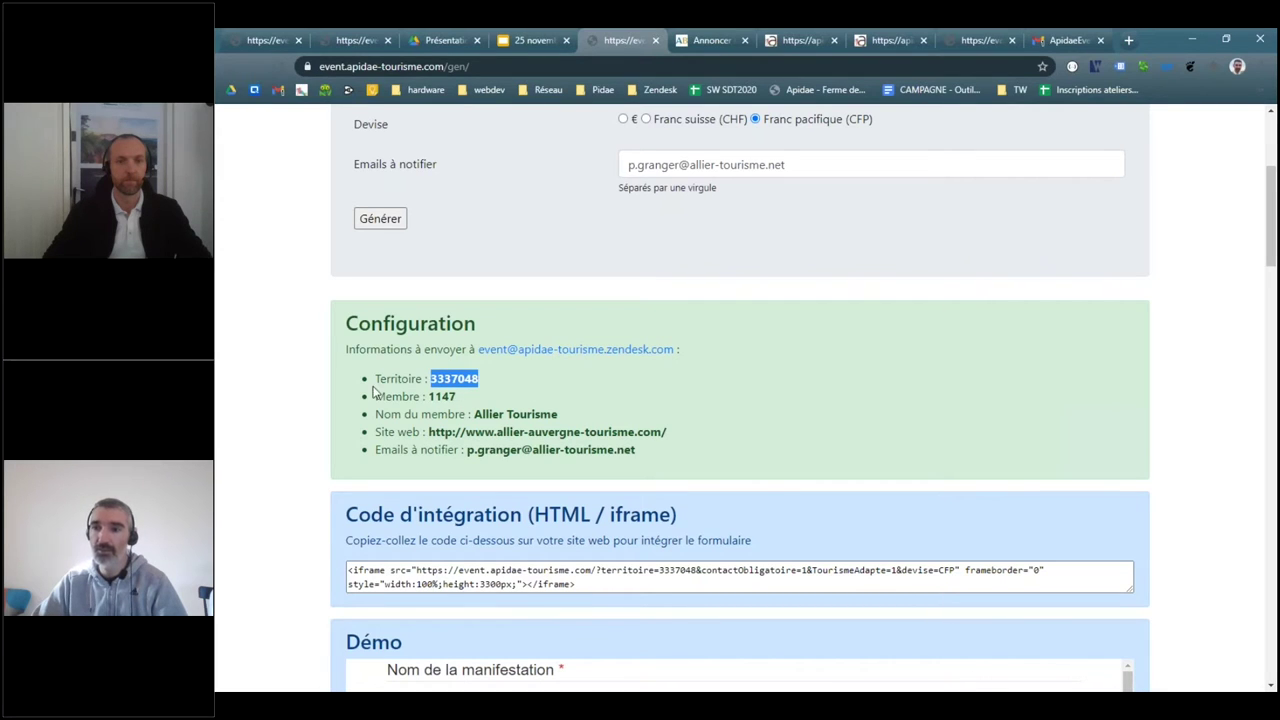
pyautogui.doubleClick(443, 396)
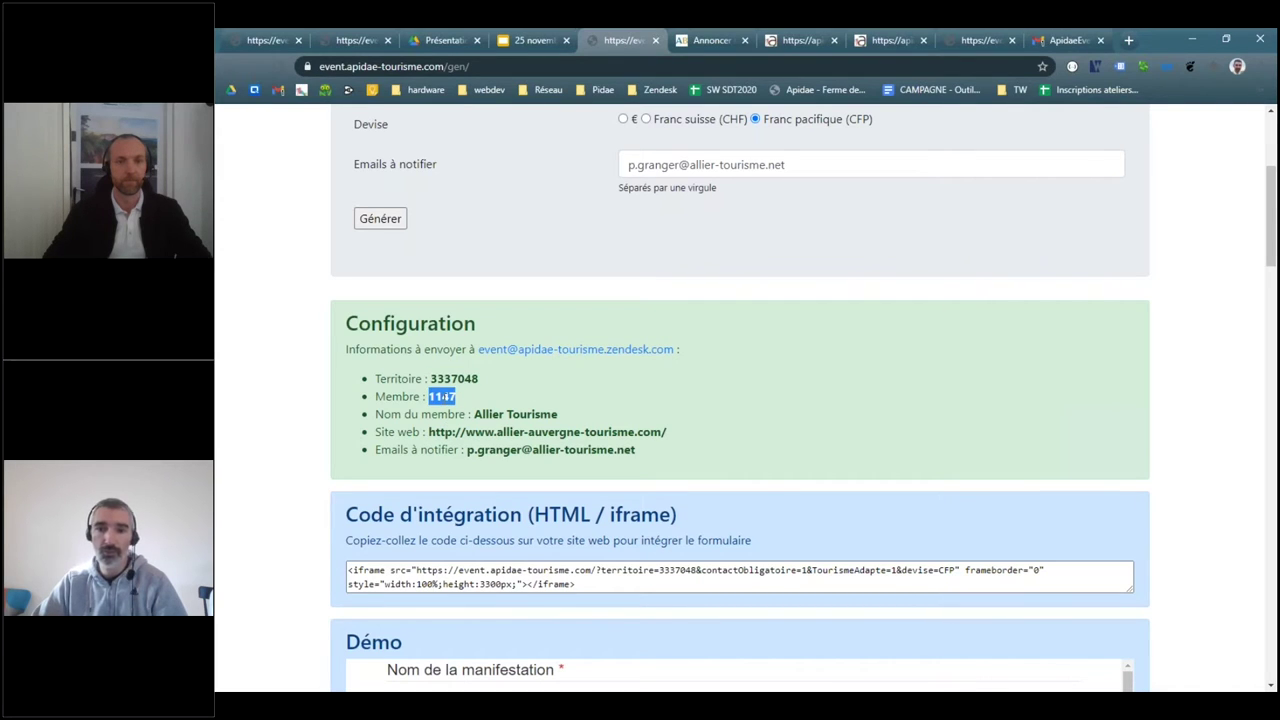
pyautogui.moveTo(472, 414); pyautogui.dragTo(603, 418)
pyautogui.click(443, 401)
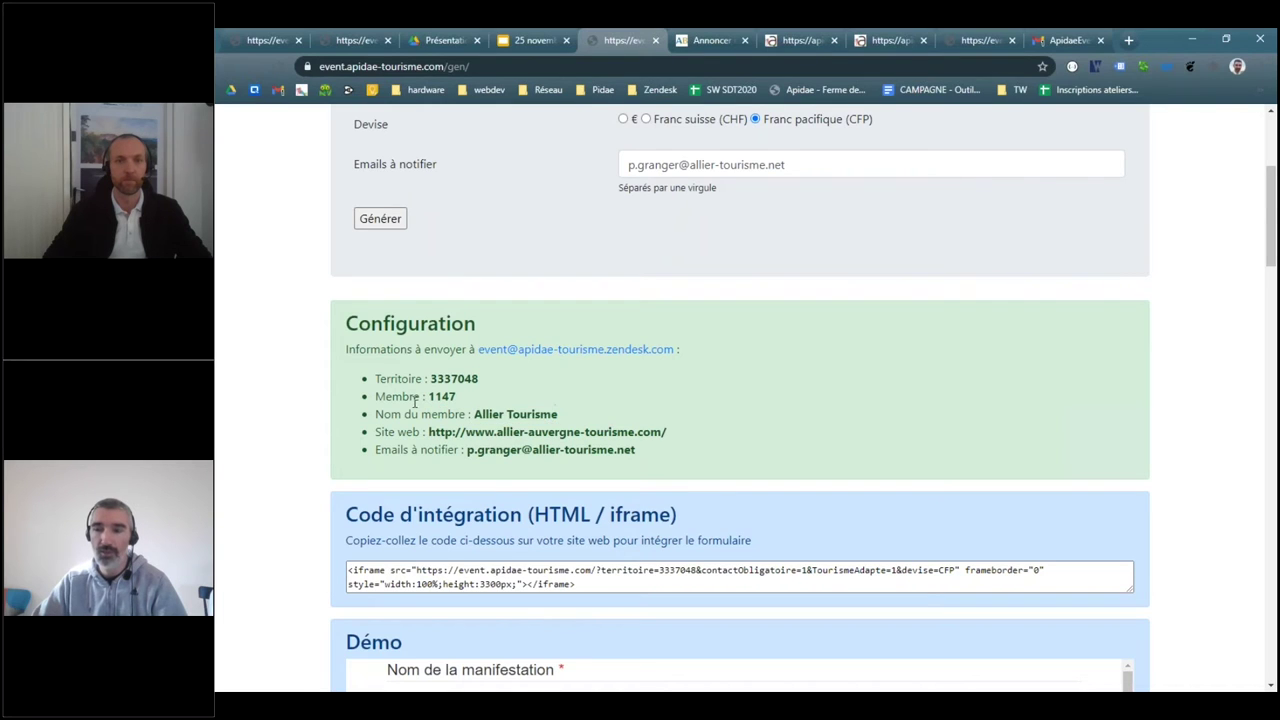
pyautogui.moveTo(346, 349); pyautogui.dragTo(690, 462)
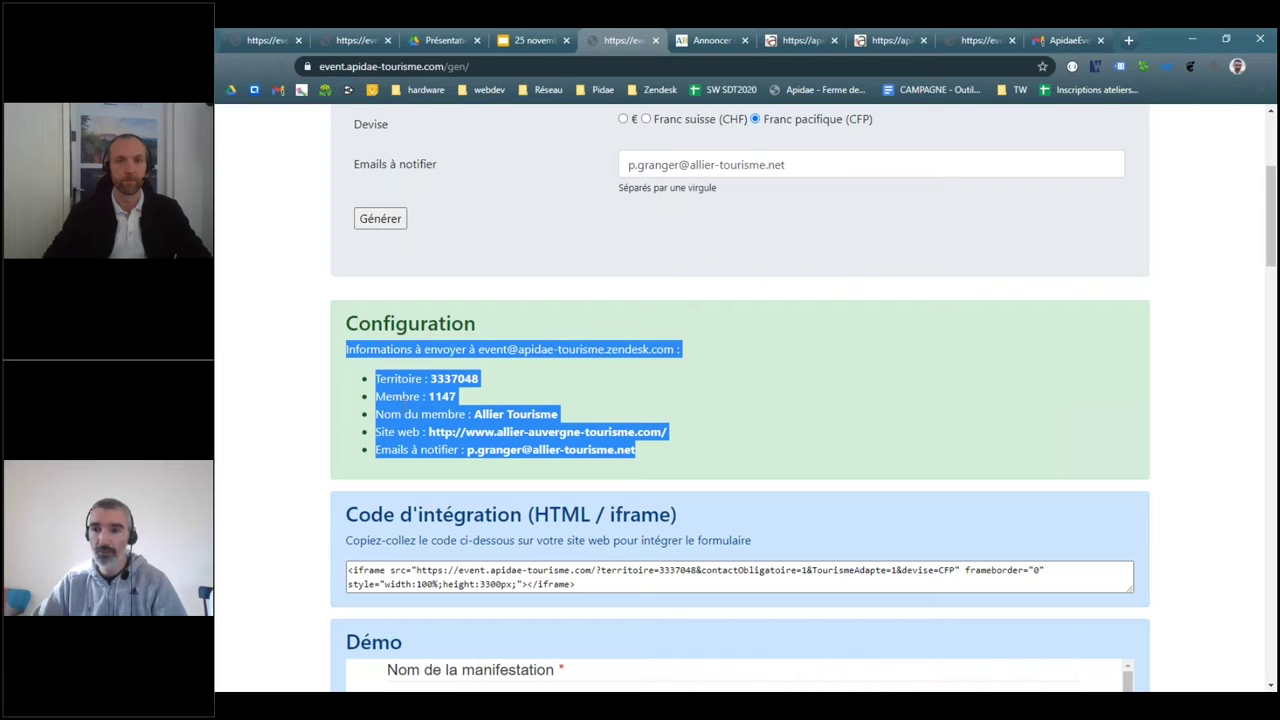
pyautogui.scroll(3, 700, 245)
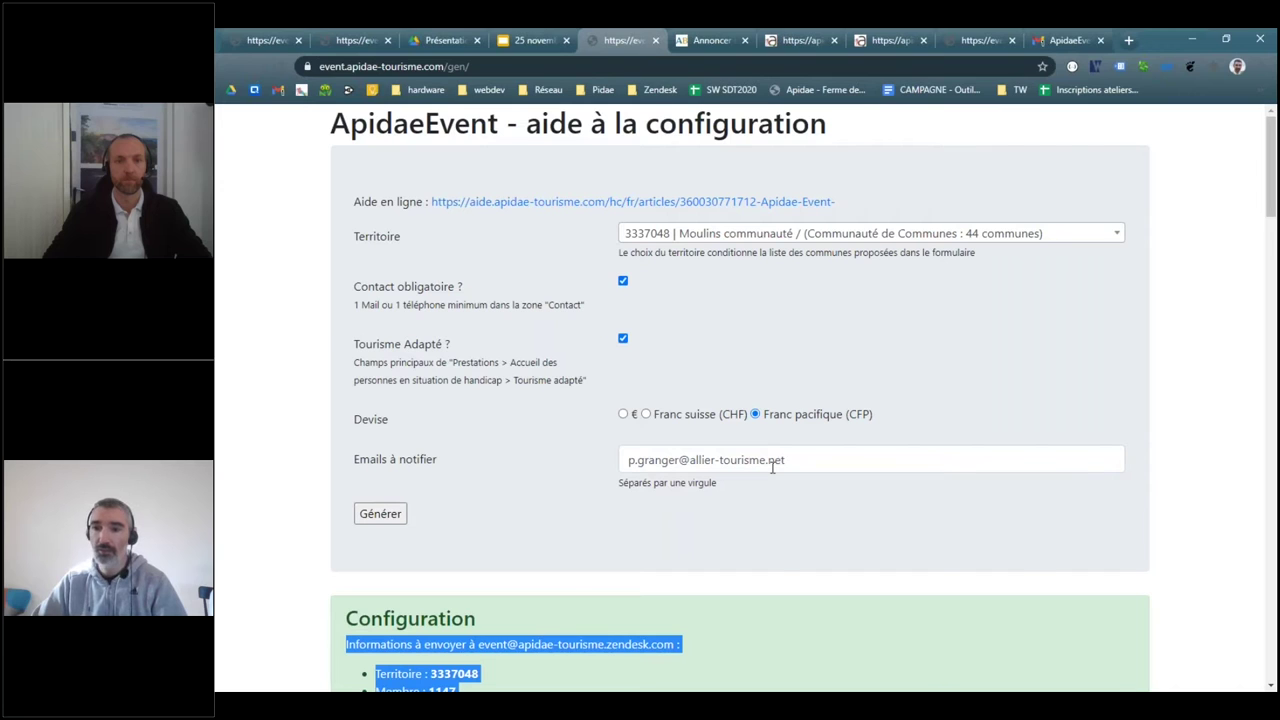
pyautogui.scroll(-3, 772, 467)
pyautogui.moveTo(340, 326); pyautogui.dragTo(729, 466)
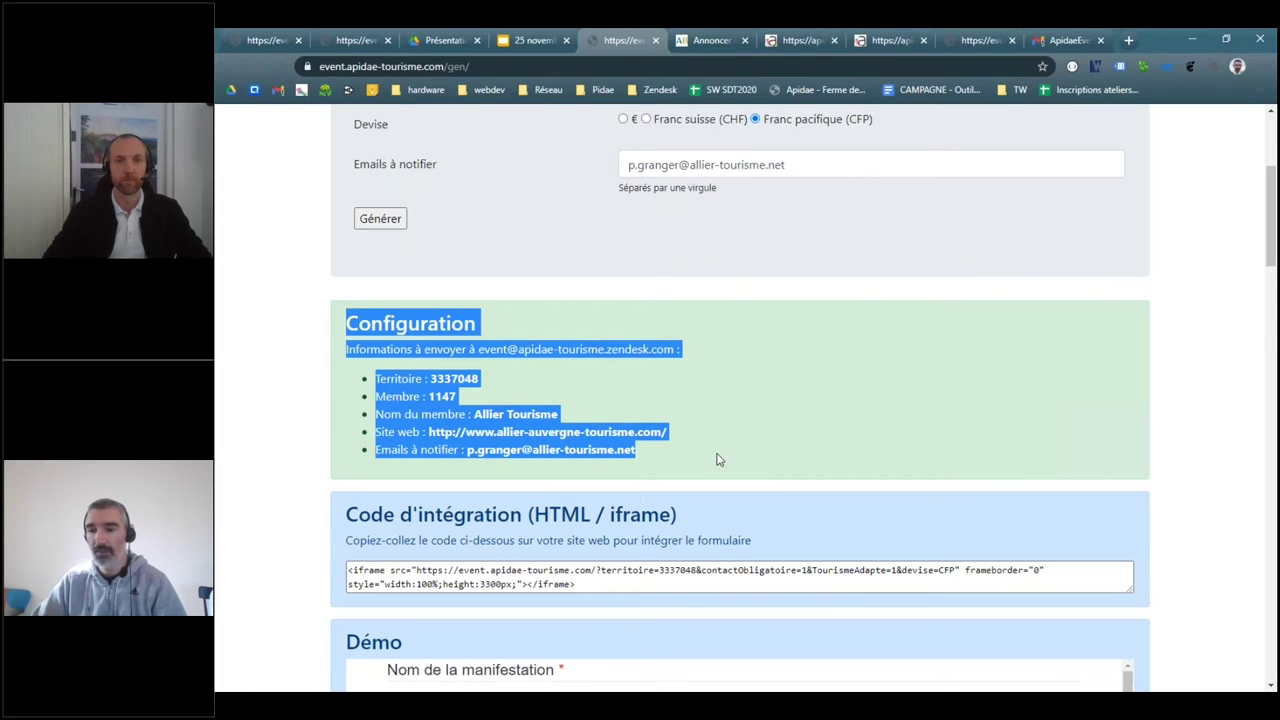
pyautogui.click(348, 572)
pyautogui.moveTo(348, 572); pyautogui.dragTo(666, 591)
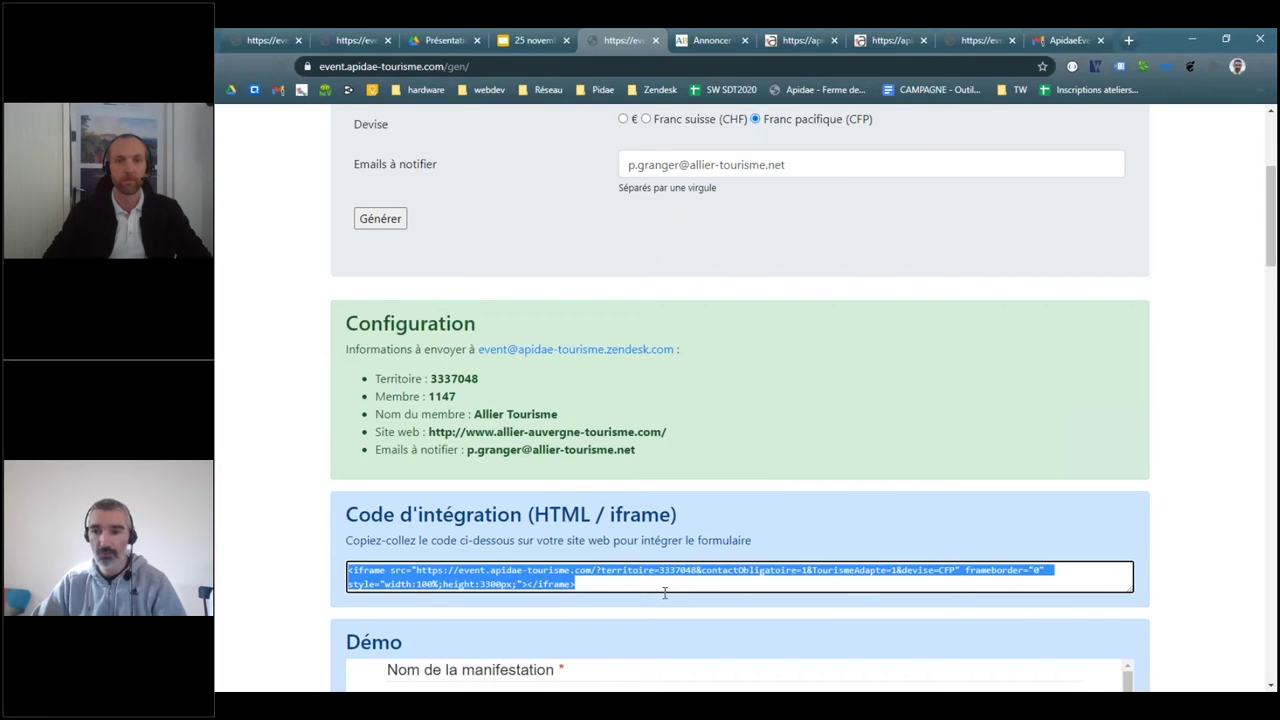
pyautogui.click(638, 590)
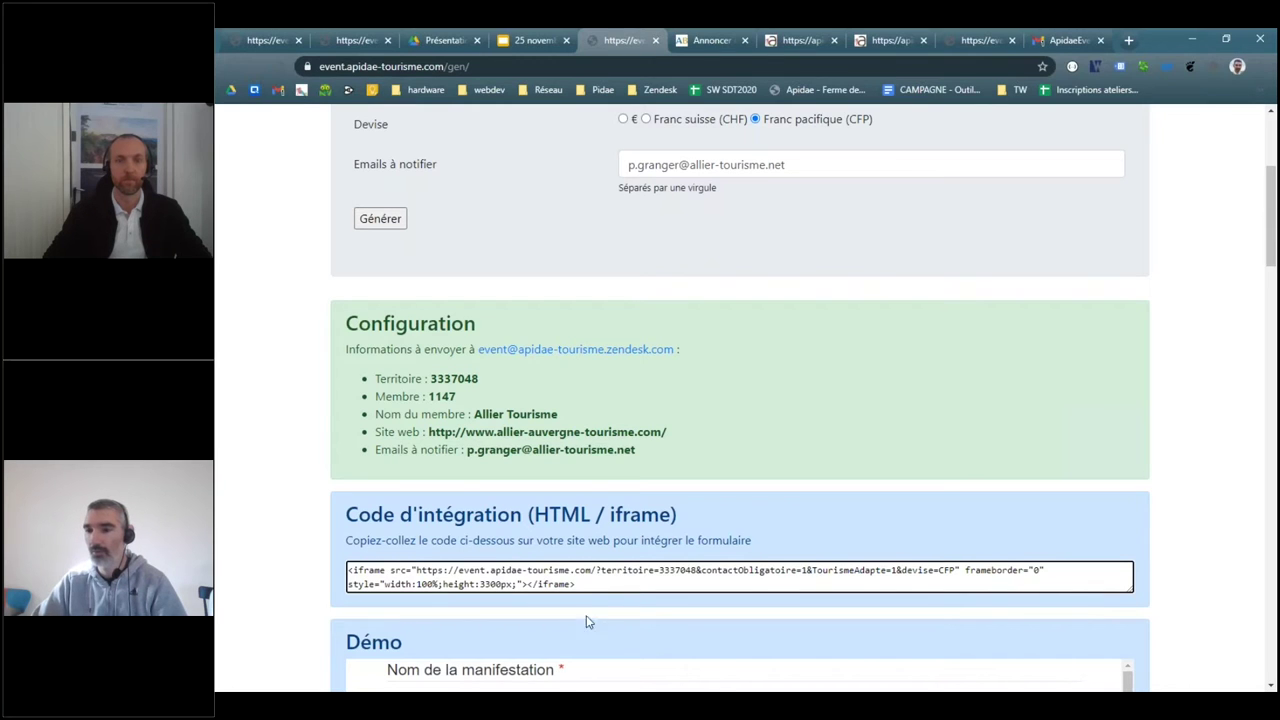
pyautogui.click(675, 457)
pyautogui.moveTo(675, 457); pyautogui.dragTo(343, 320)
pyautogui.tripleClick(403, 577)
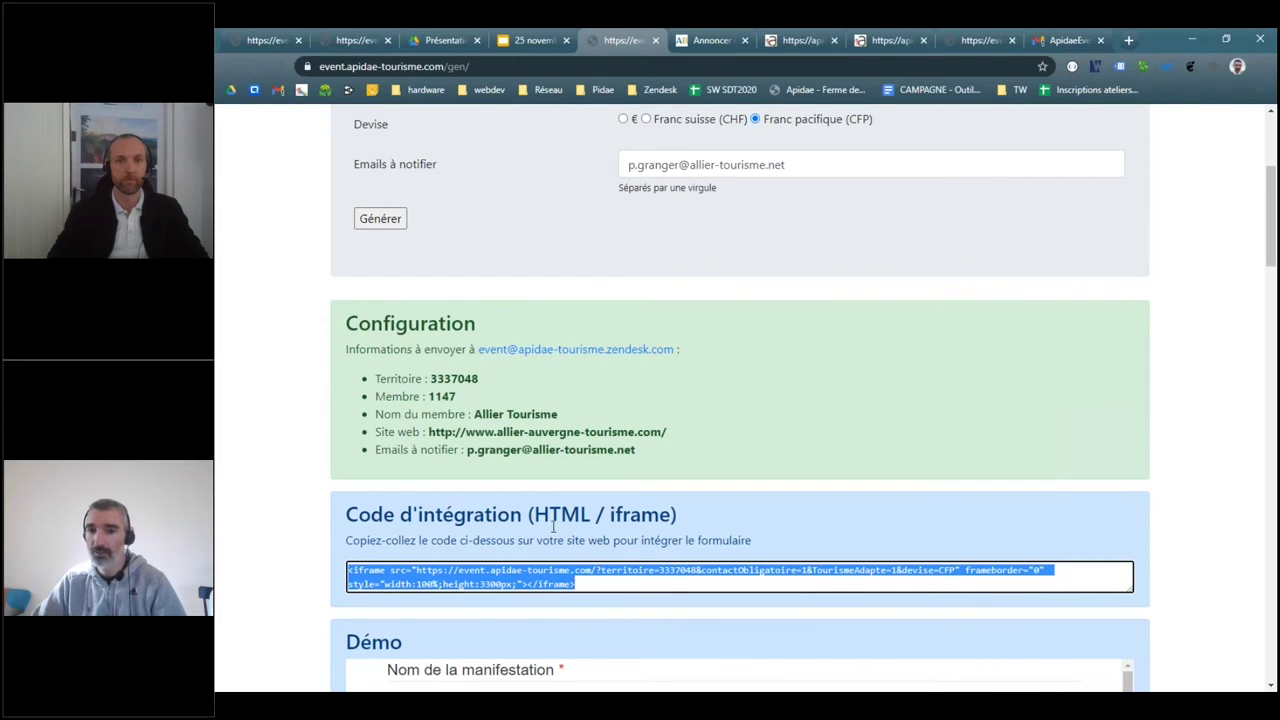
pyautogui.moveTo(346, 349); pyautogui.dragTo(684, 474)
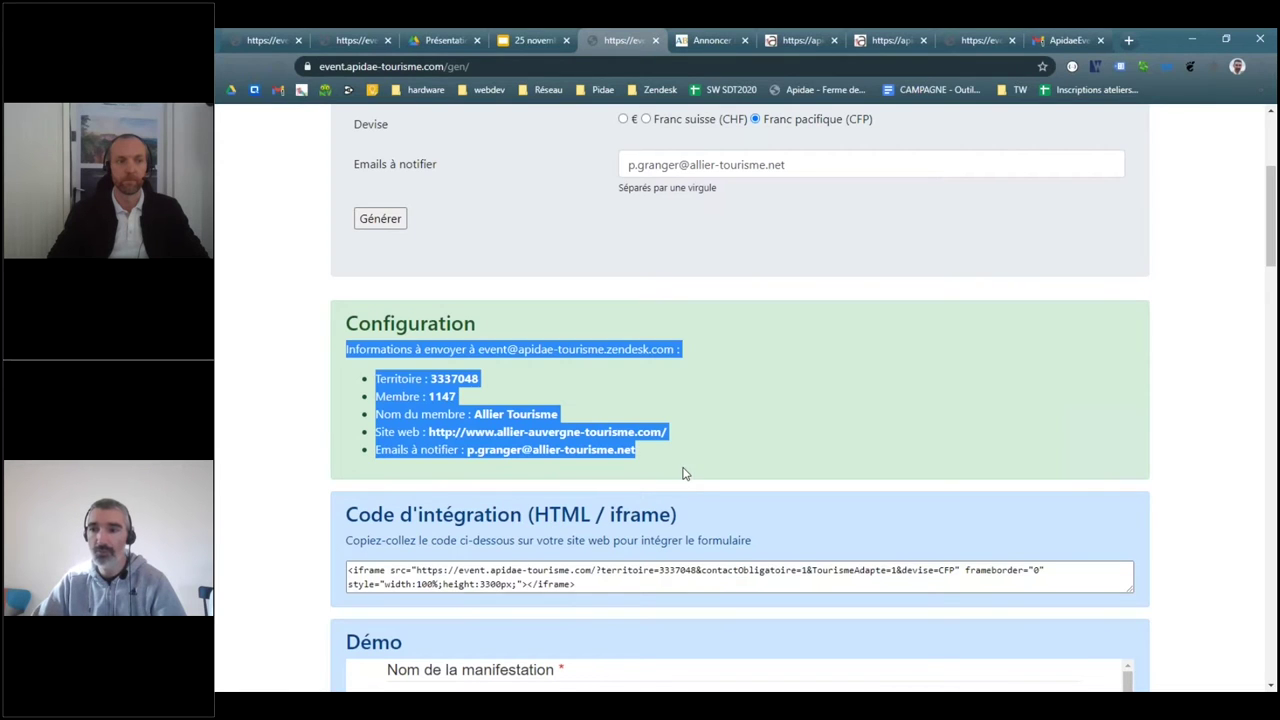
pyautogui.click(697, 455)
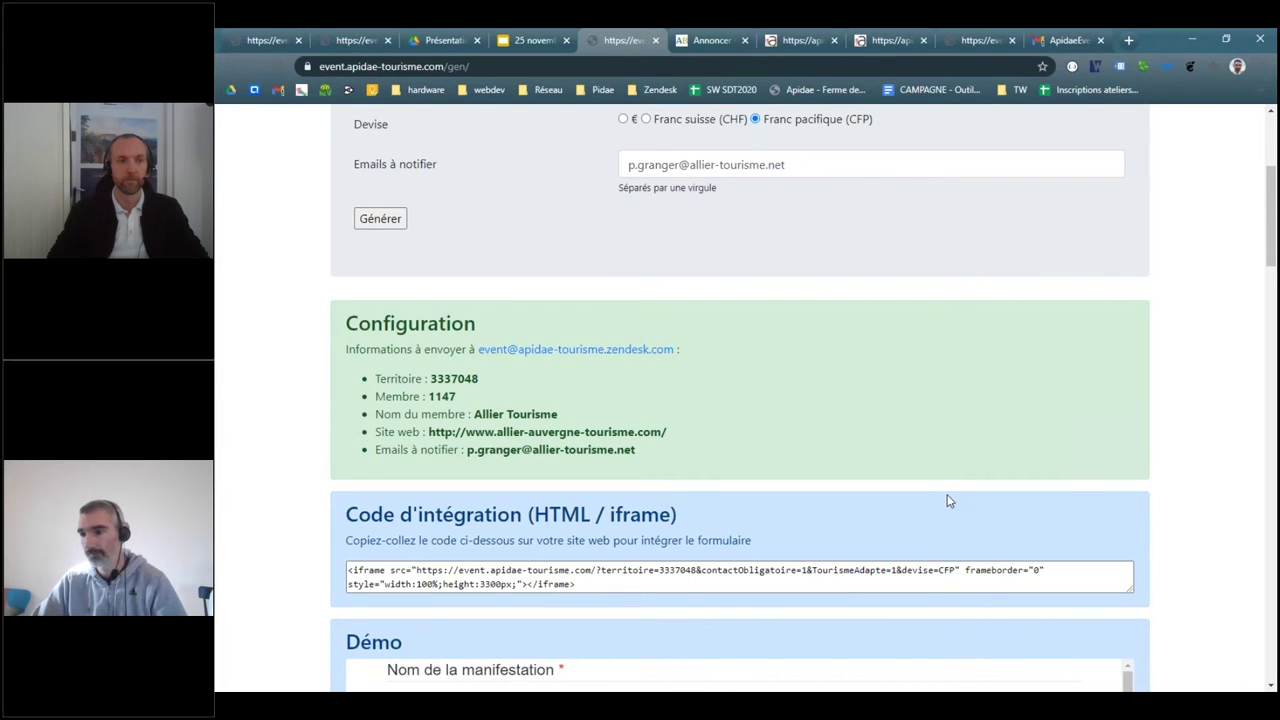
pyautogui.scroll(2, 949, 500)
pyautogui.scroll(1, 949, 500)
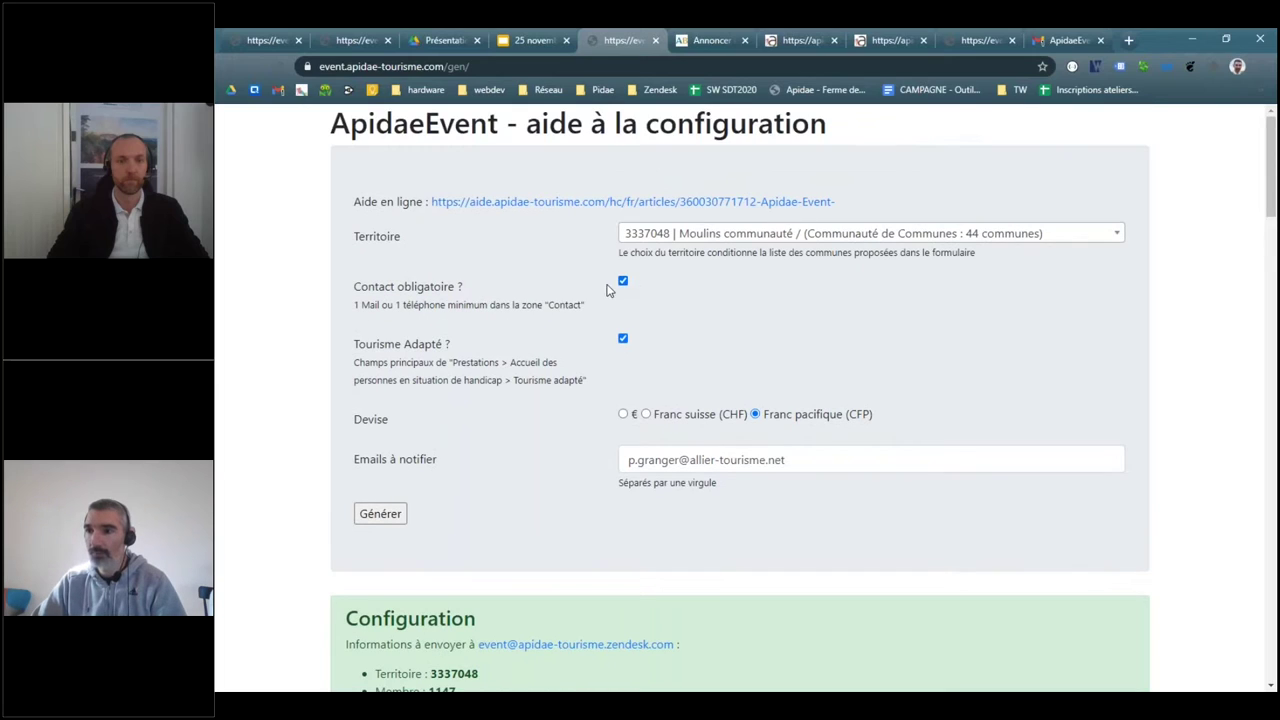
pyautogui.click(623, 283)
pyautogui.click(623, 283)
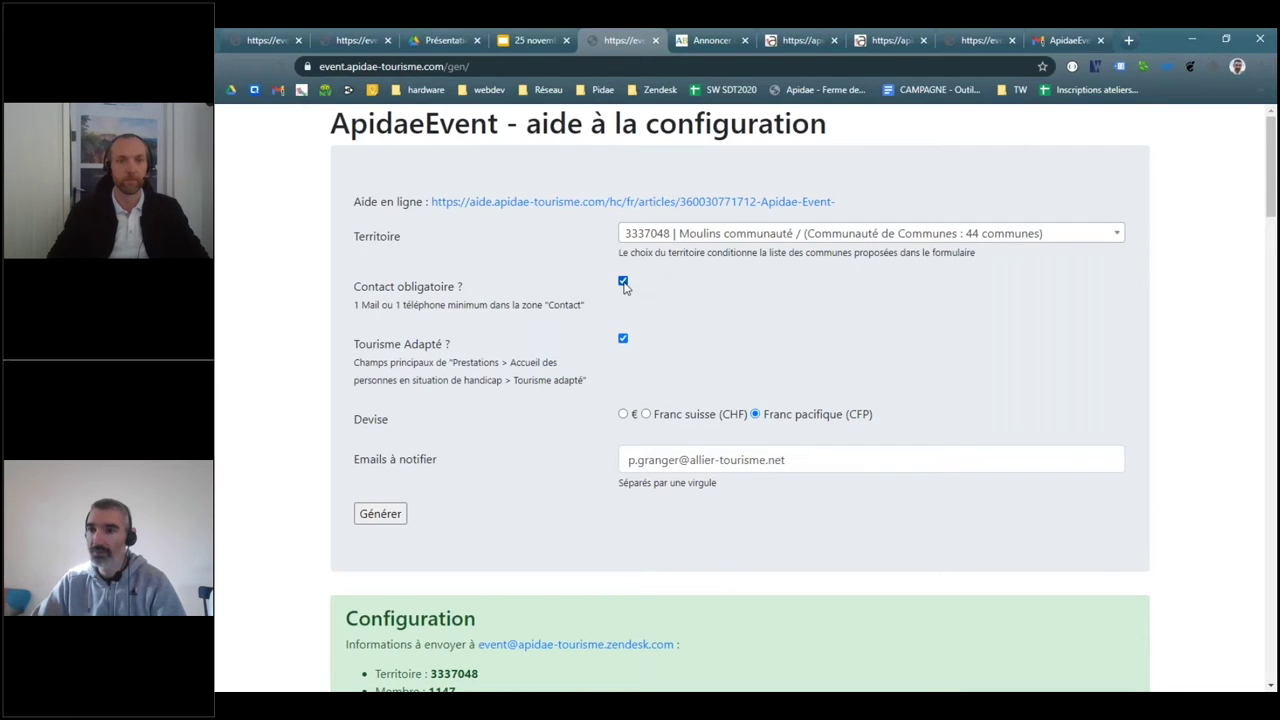
pyautogui.click(623, 339)
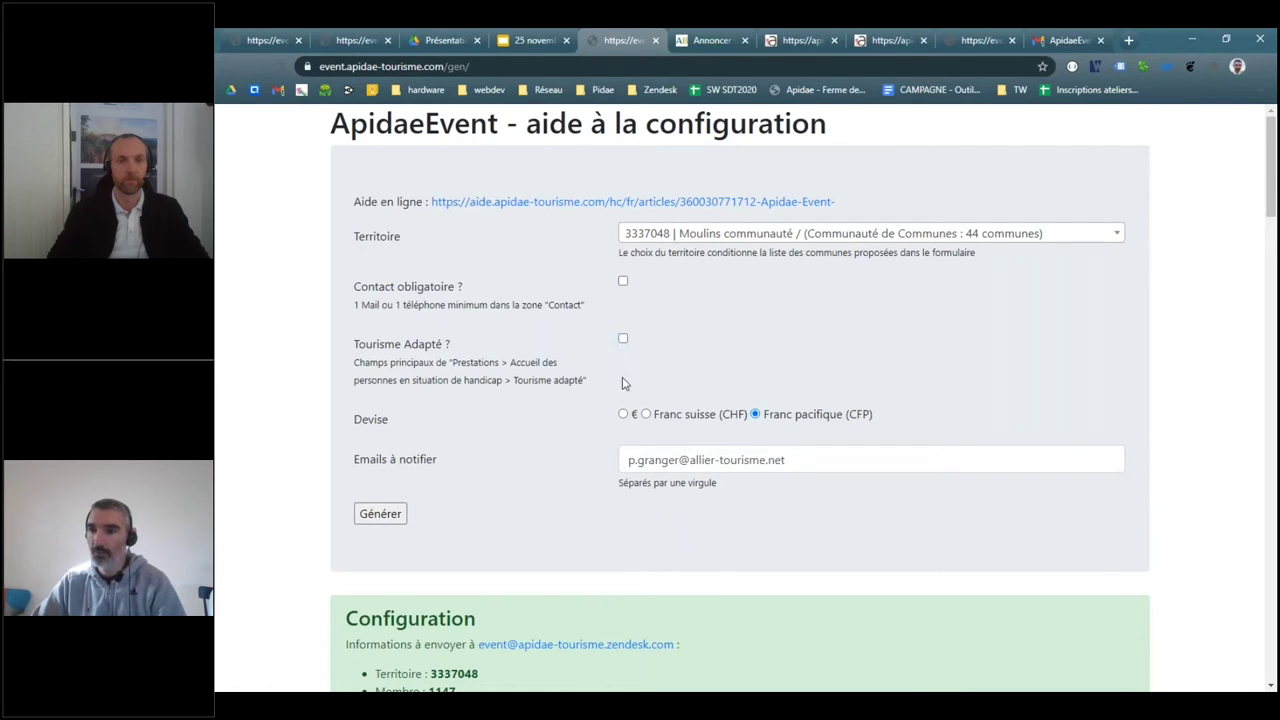
pyautogui.click(627, 413)
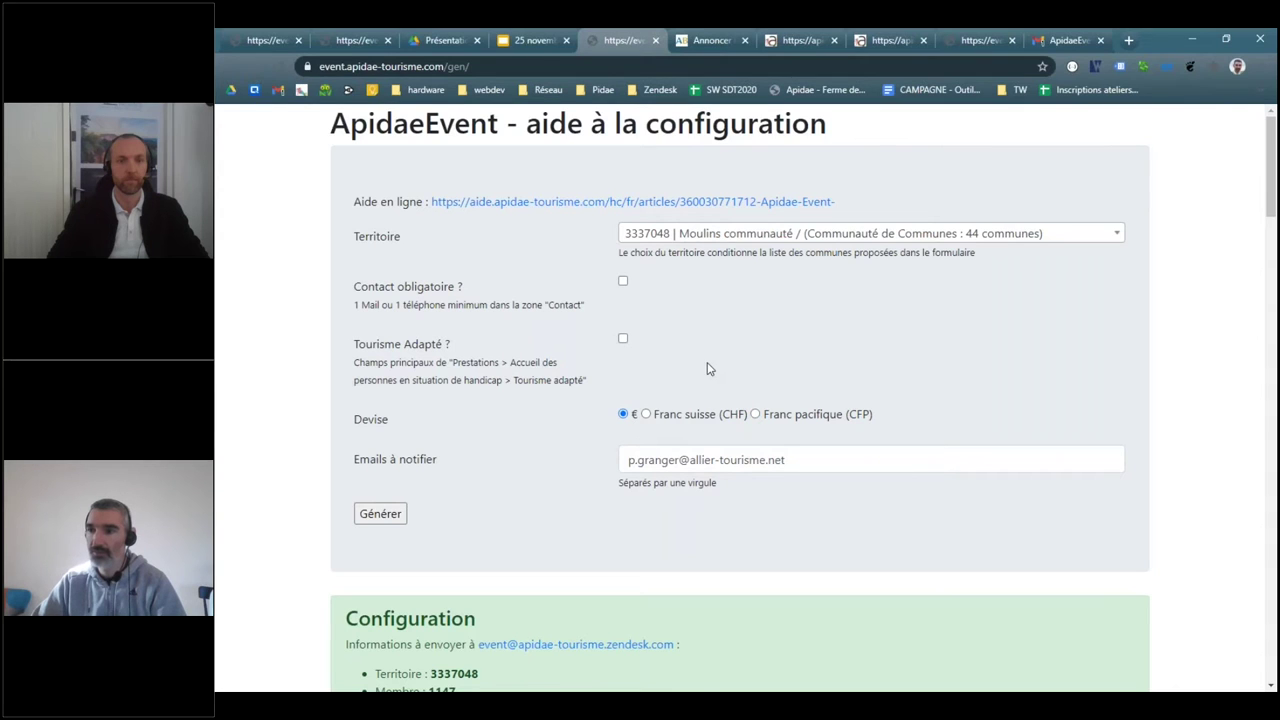
pyautogui.scroll(-5, 712, 420)
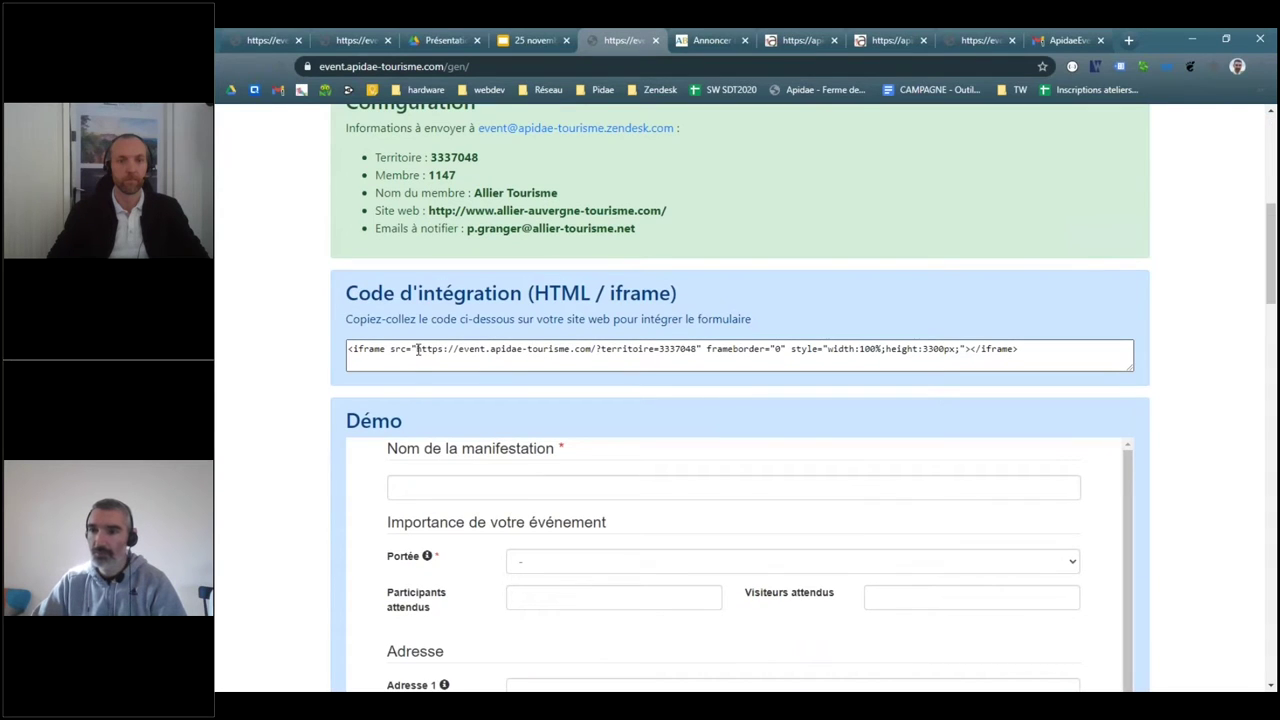
pyautogui.moveTo(416, 349); pyautogui.dragTo(697, 357)
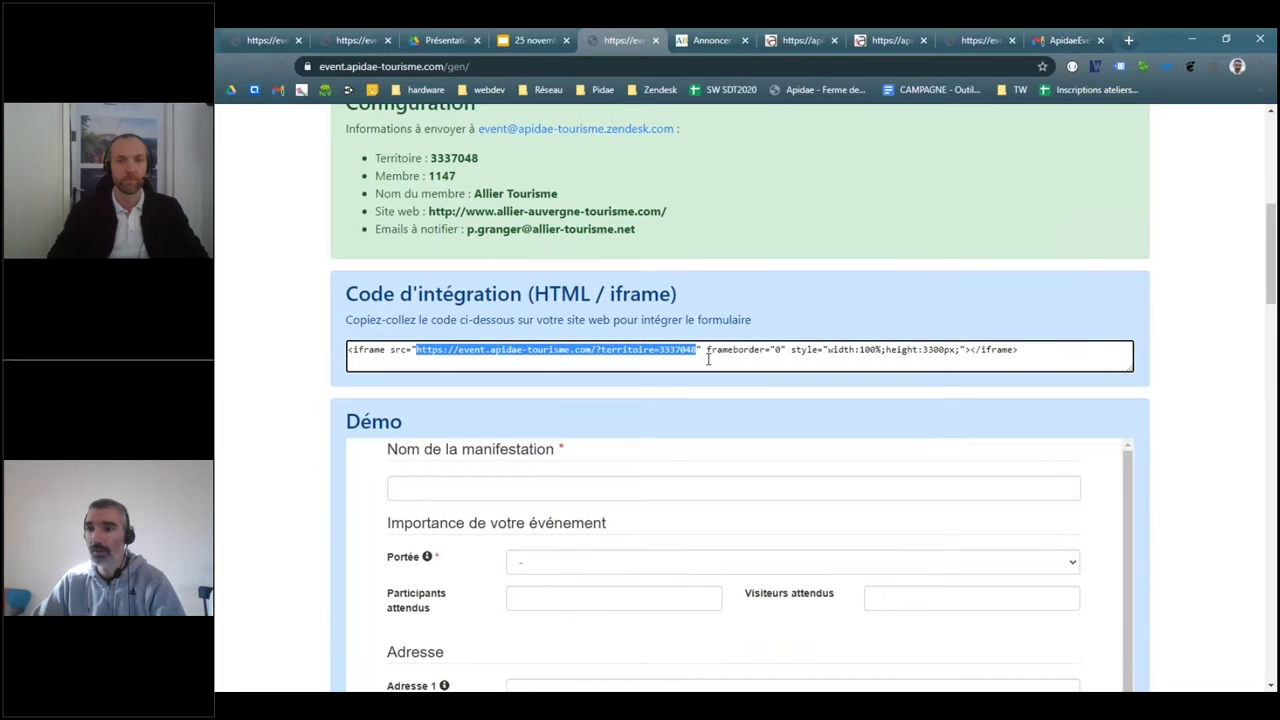
pyautogui.scroll(5, 709, 354)
pyautogui.click(623, 281)
pyautogui.click(623, 338)
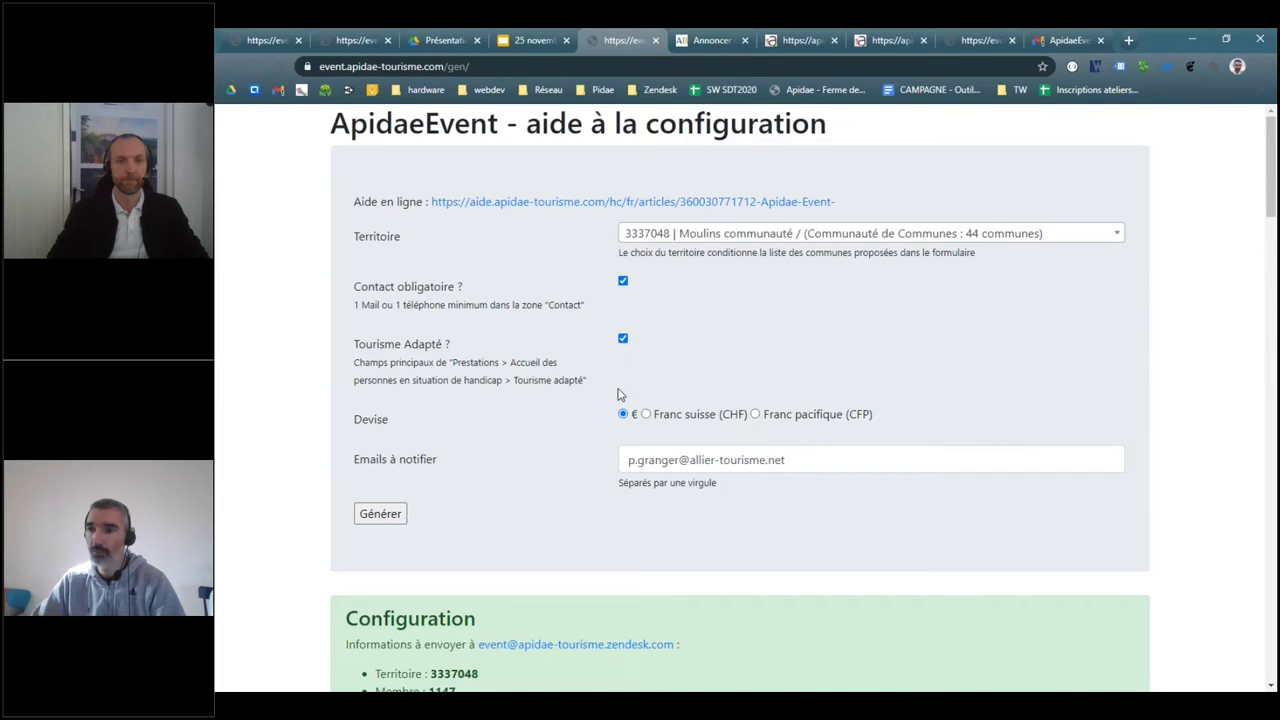
pyautogui.click(755, 414)
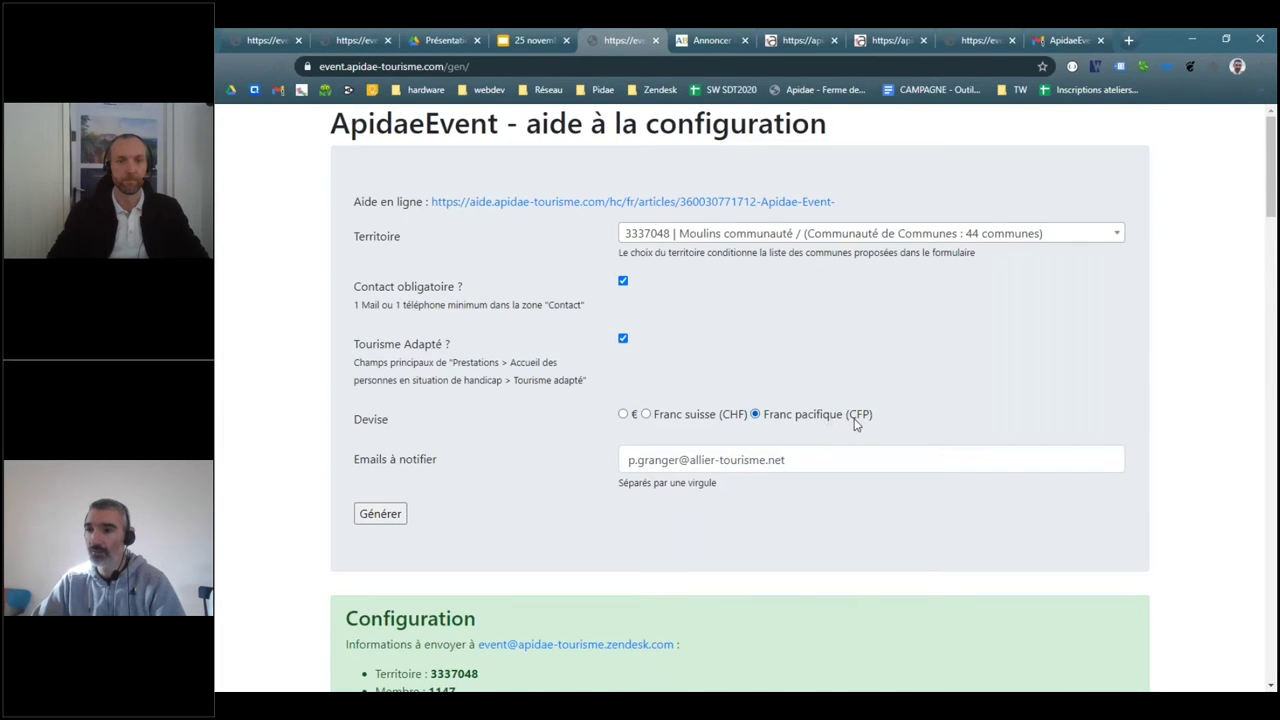
pyautogui.scroll(-5, 855, 424)
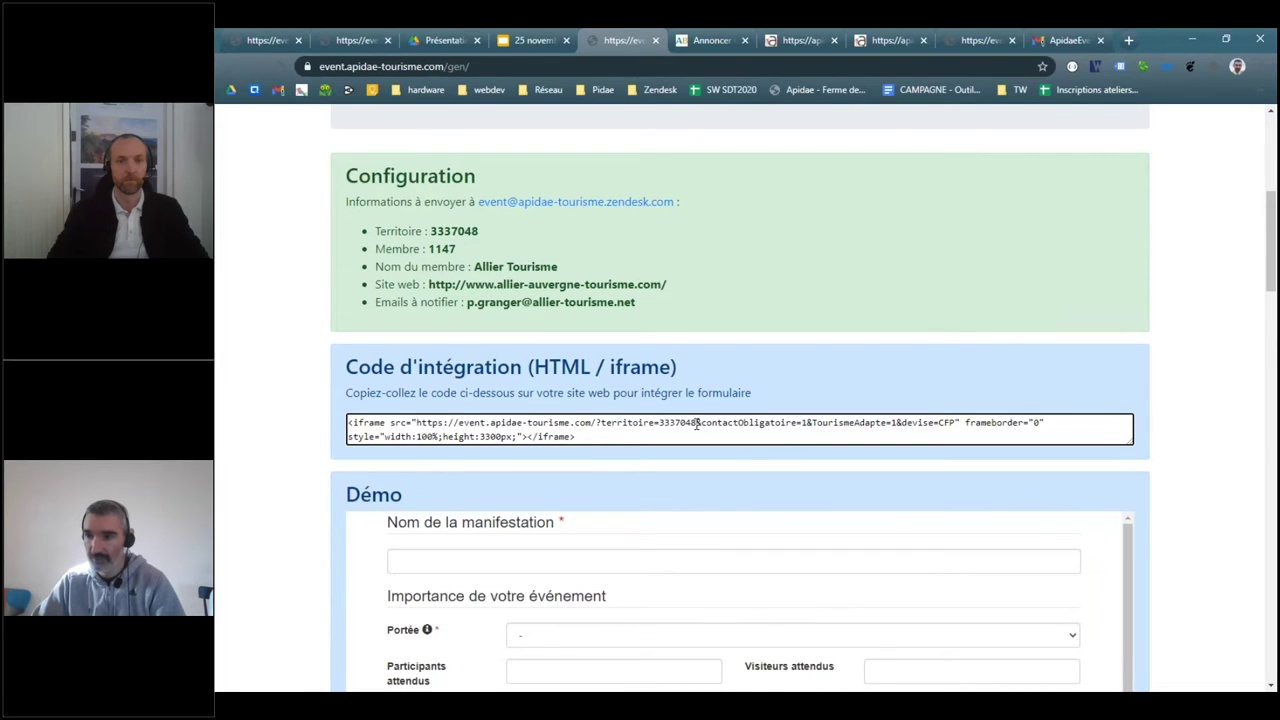
pyautogui.moveTo(697, 424); pyautogui.dragTo(956, 424)
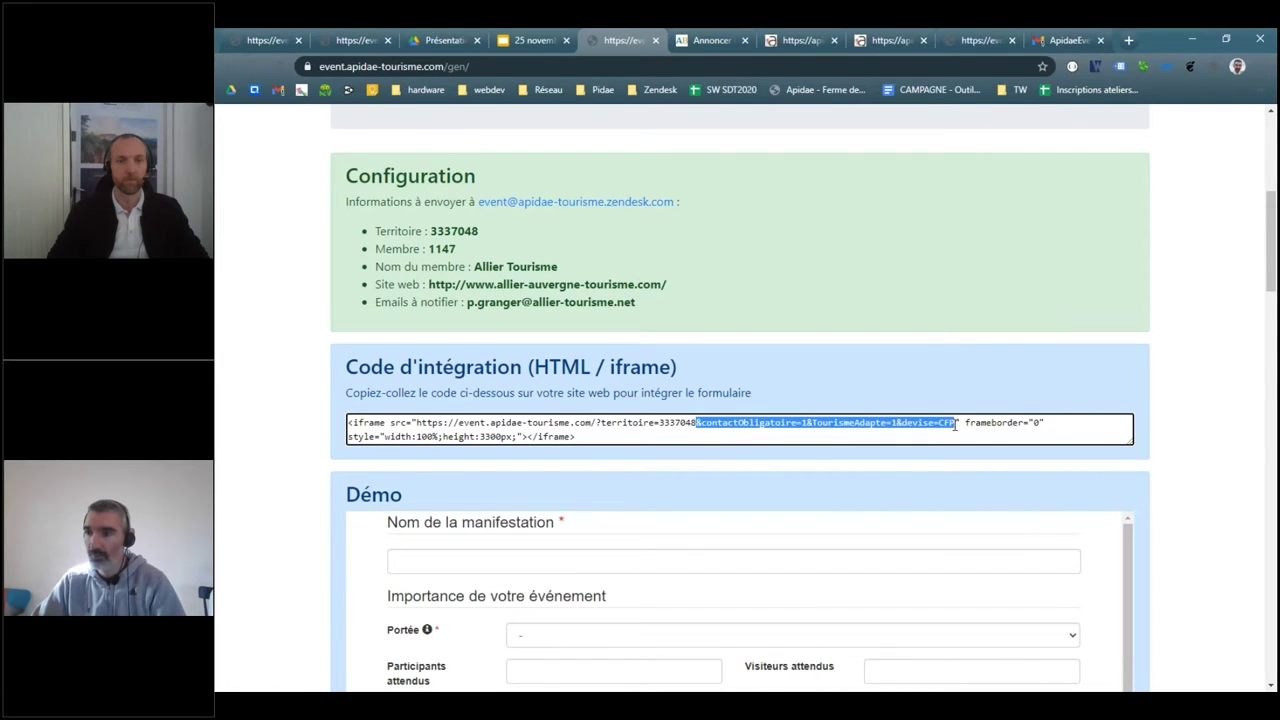
pyautogui.click(862, 427)
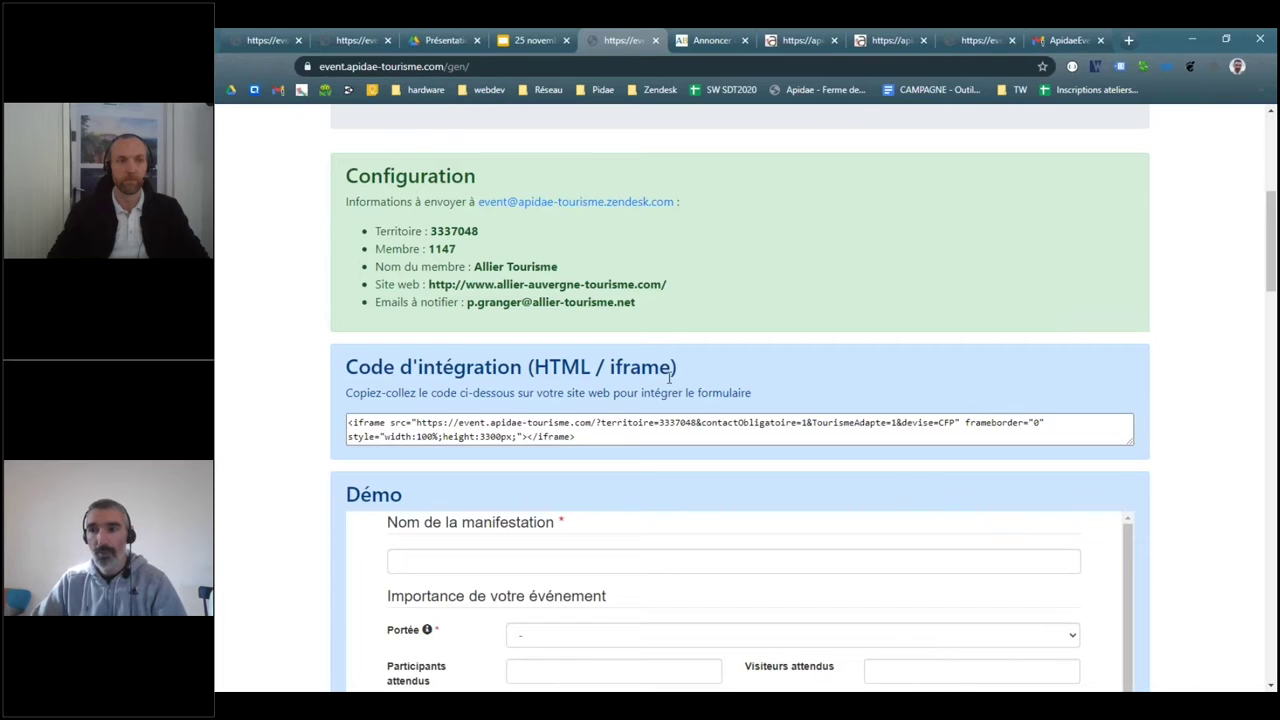
# - Highlight the notification e-mail address and its domain in the configuration
pyautogui.scroll(5, 538, 469)
pyautogui.scroll(-2, 538, 469)
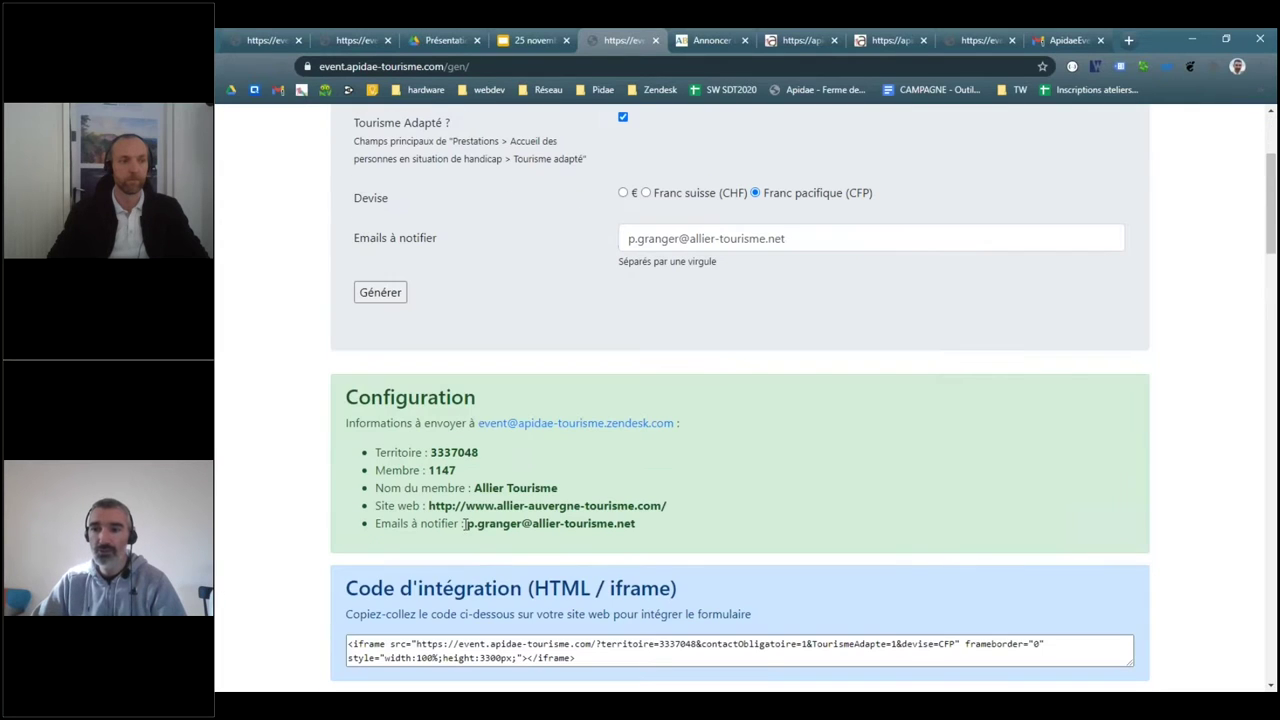
pyautogui.moveTo(468, 524); pyautogui.dragTo(727, 519)
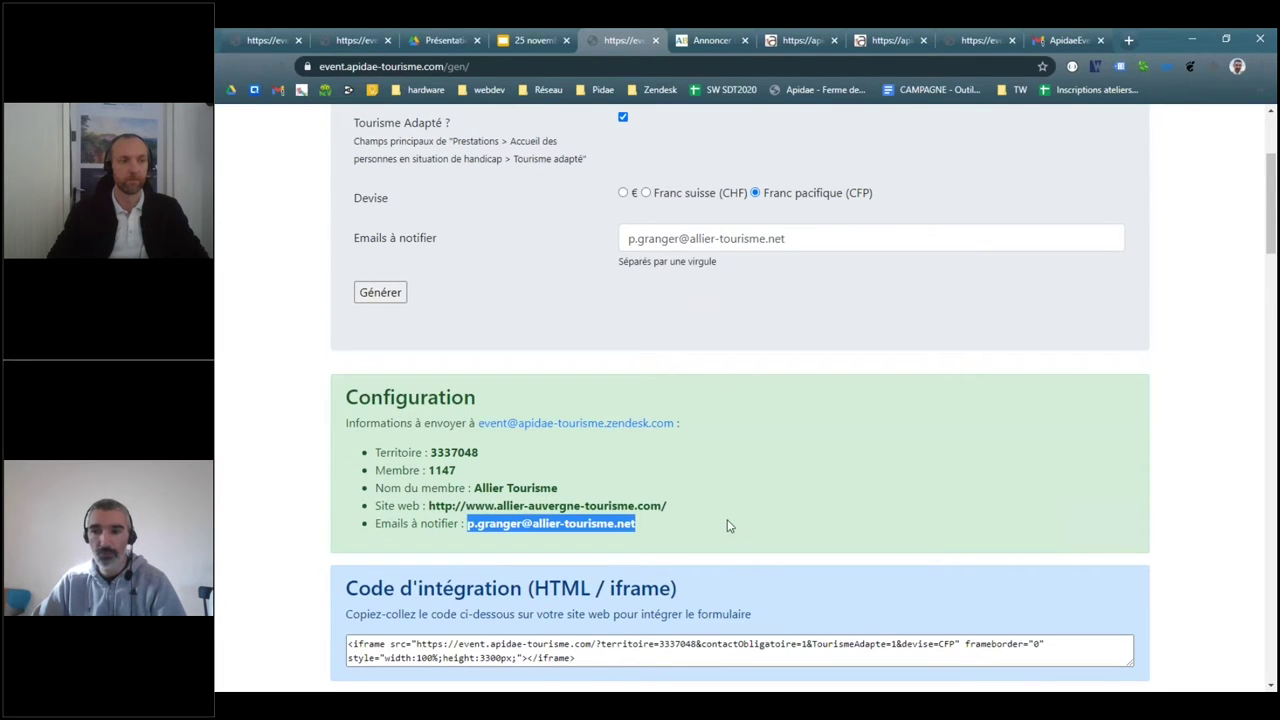
pyautogui.click(553, 517)
pyautogui.doubleClick(548, 523)
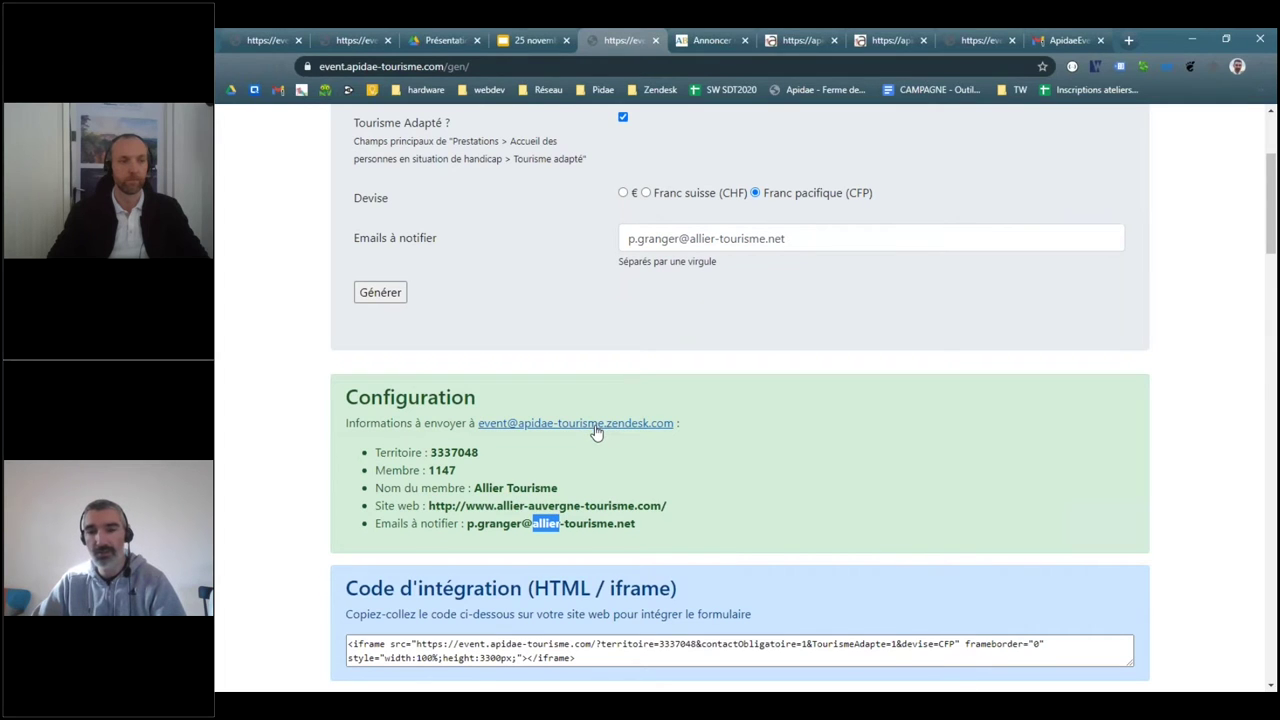
pyautogui.click(561, 507)
# - Switch to the 25 novembre deck and present slide 9 full screen
pyautogui.scroll(-2, 561, 507)
pyautogui.moveTo(576, 511); pyautogui.dragTo(348, 484)
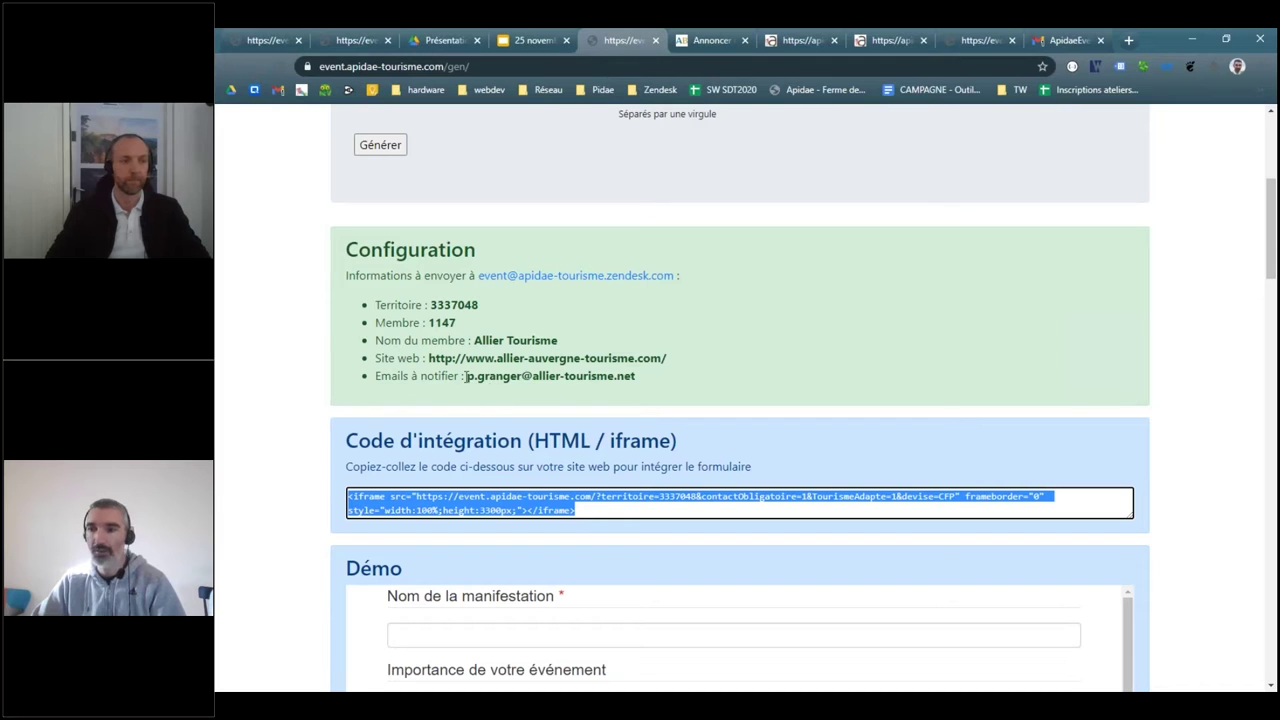
pyautogui.moveTo(465, 376); pyautogui.dragTo(636, 377)
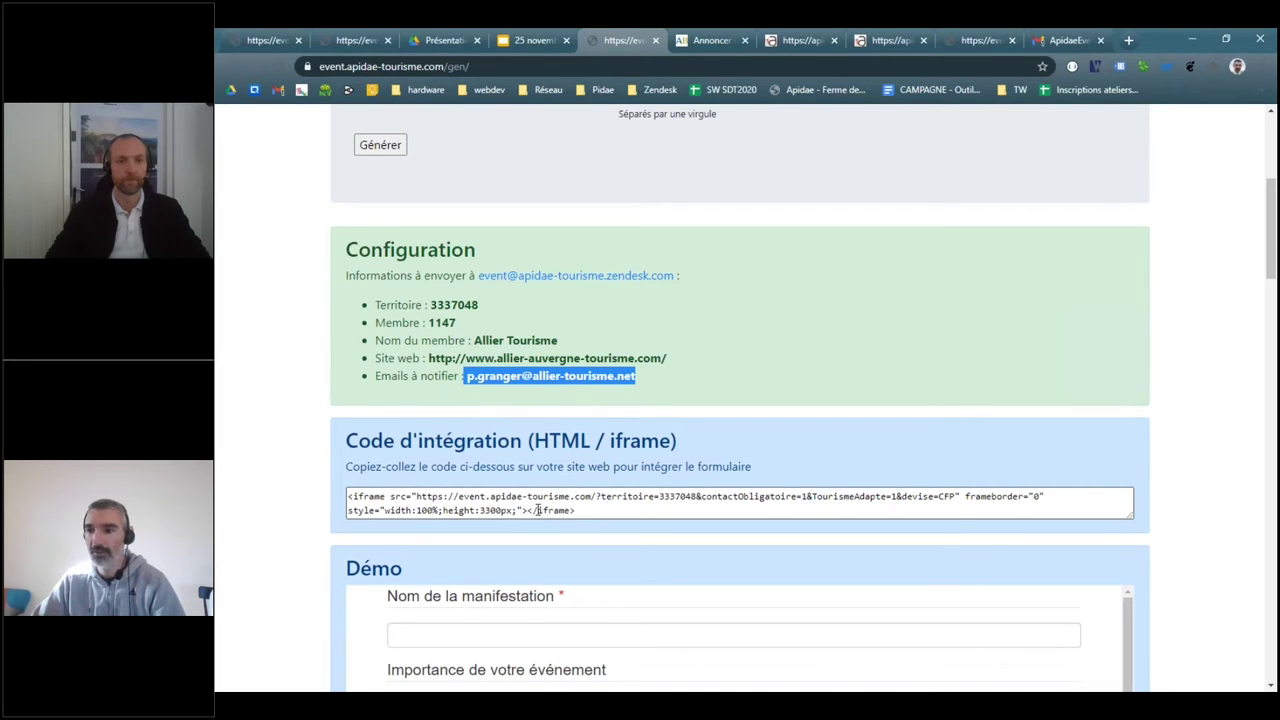
pyautogui.click(516, 40)
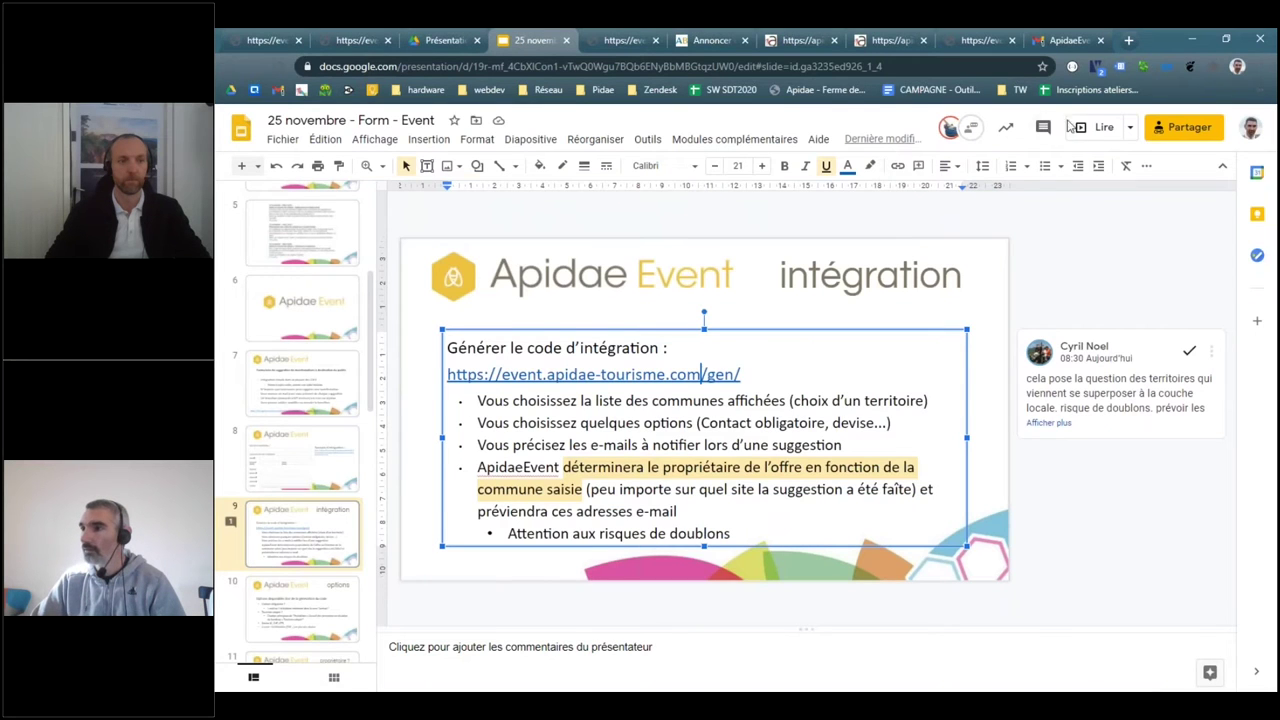
pyautogui.click(1098, 127)
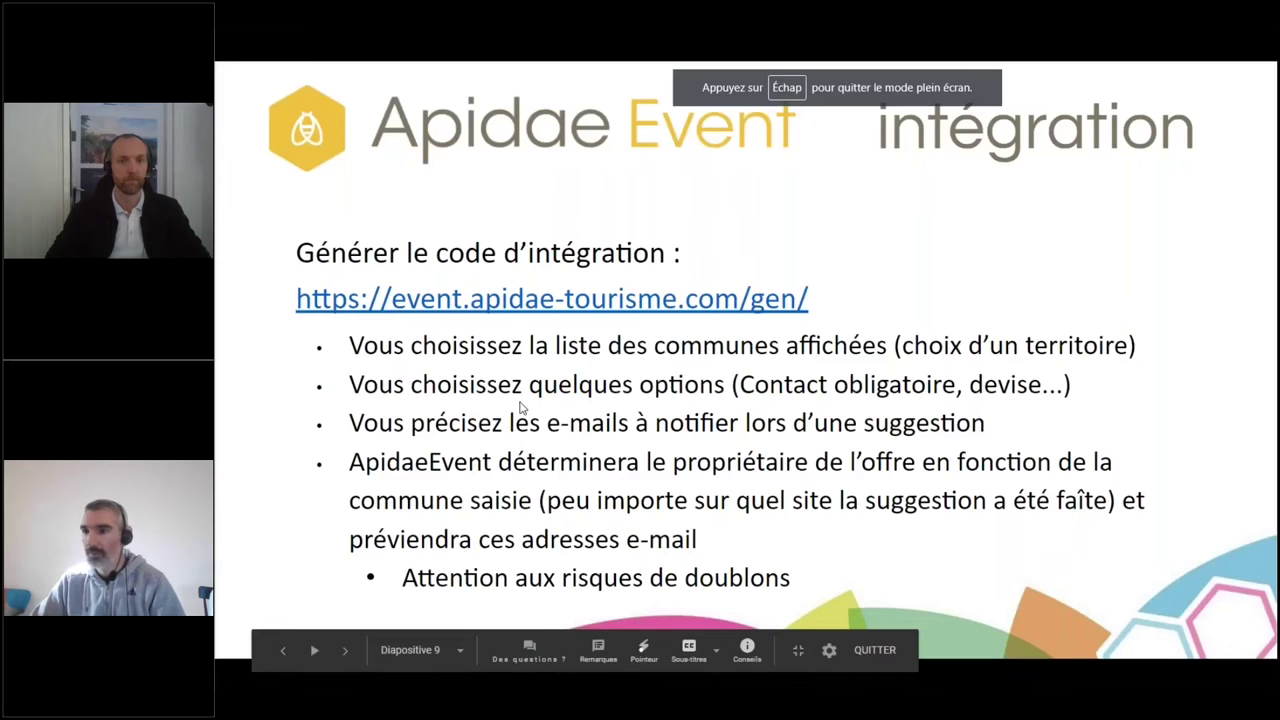
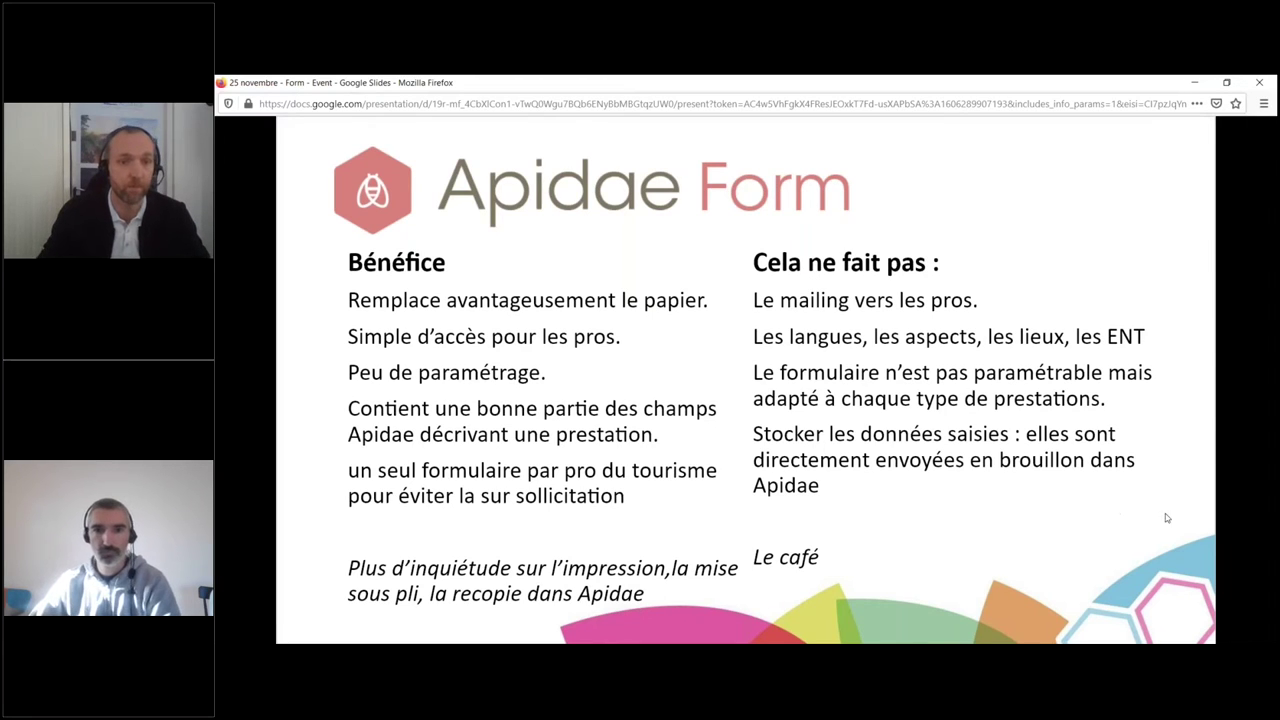
pyautogui.moveTo(1185, 519)
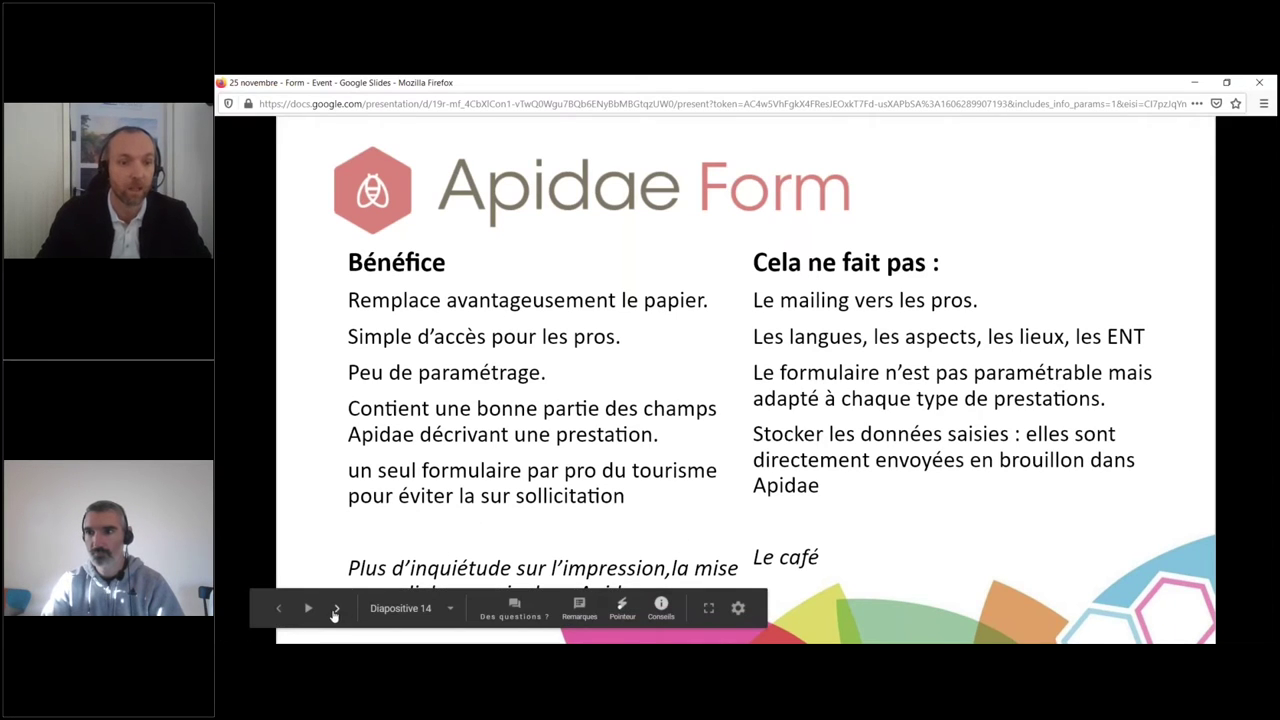
# - Advance to slide 15 'Fonctionnement de l'outil', minimise the slideshow and switch to the Form Apidae tab
pyautogui.click(336, 608)
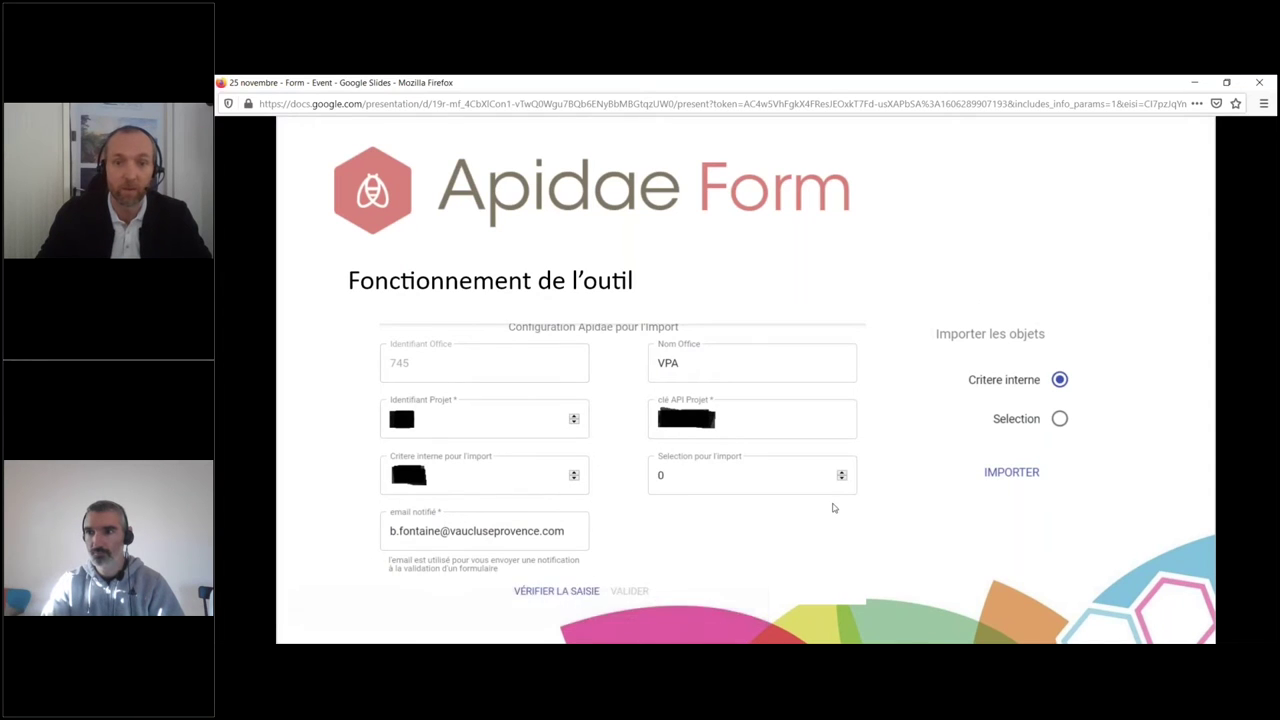
pyautogui.click(606, 655)
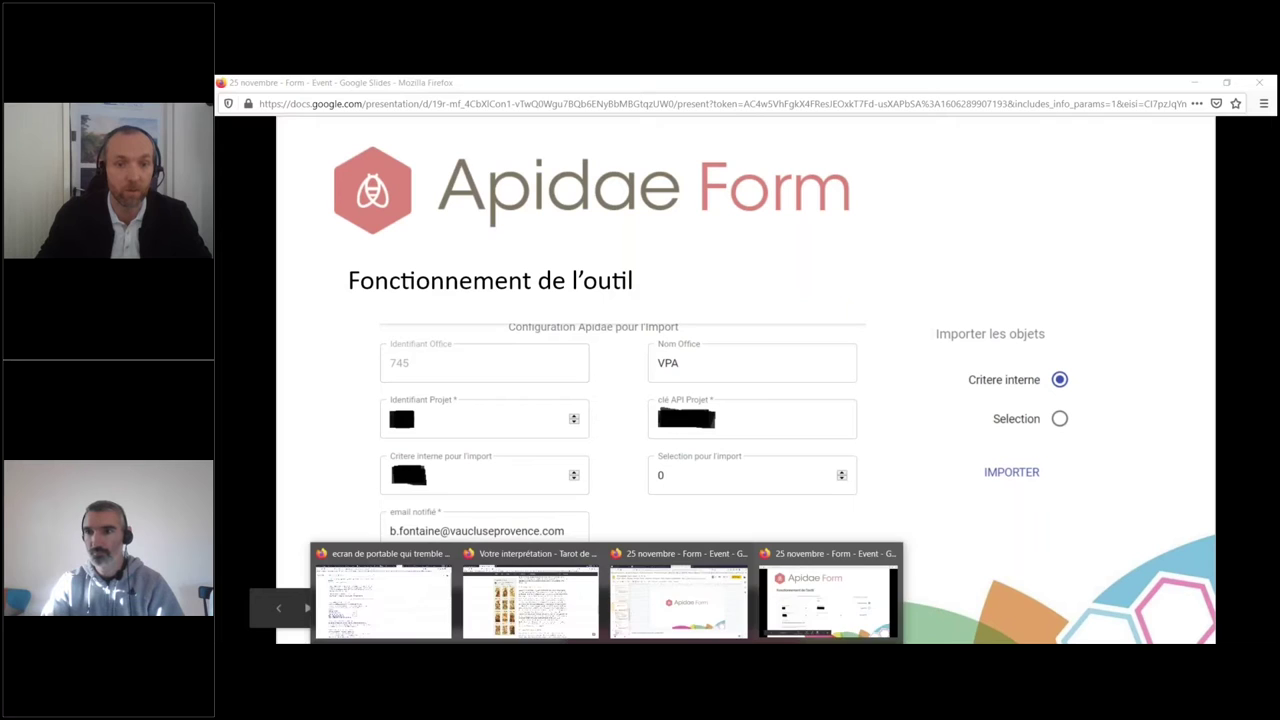
pyautogui.click(1195, 82)
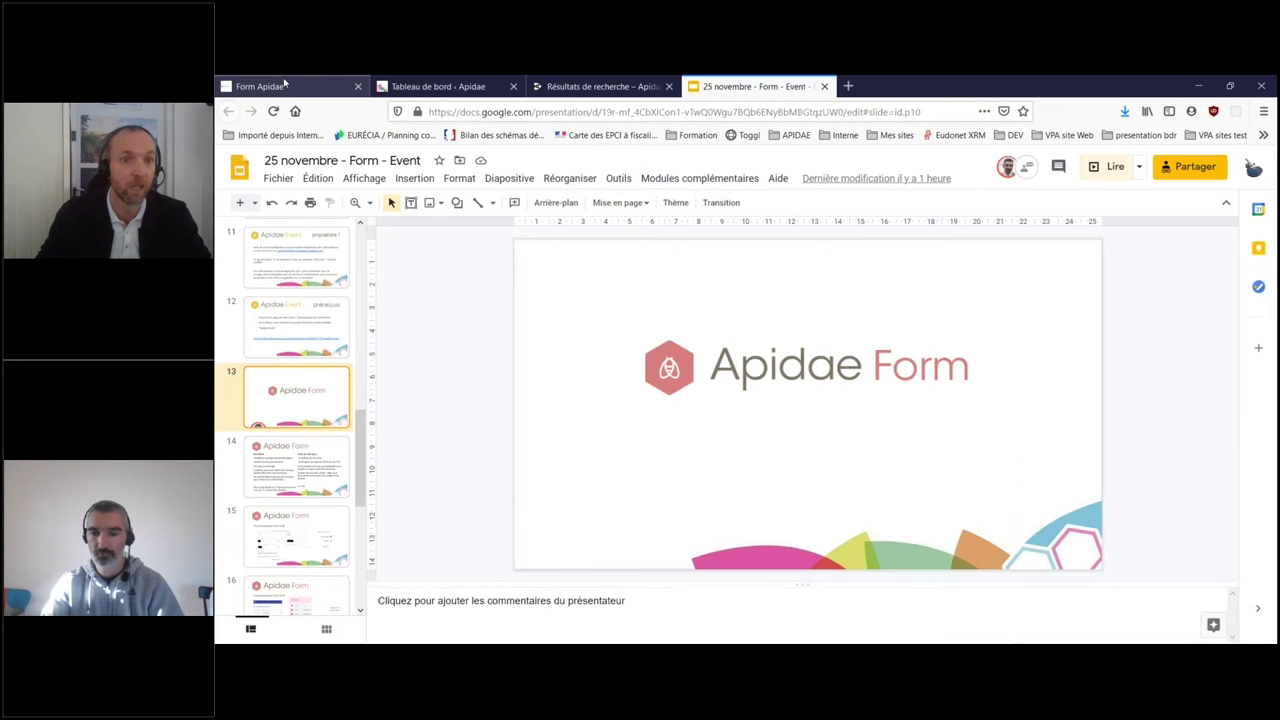
pyautogui.click(287, 85)
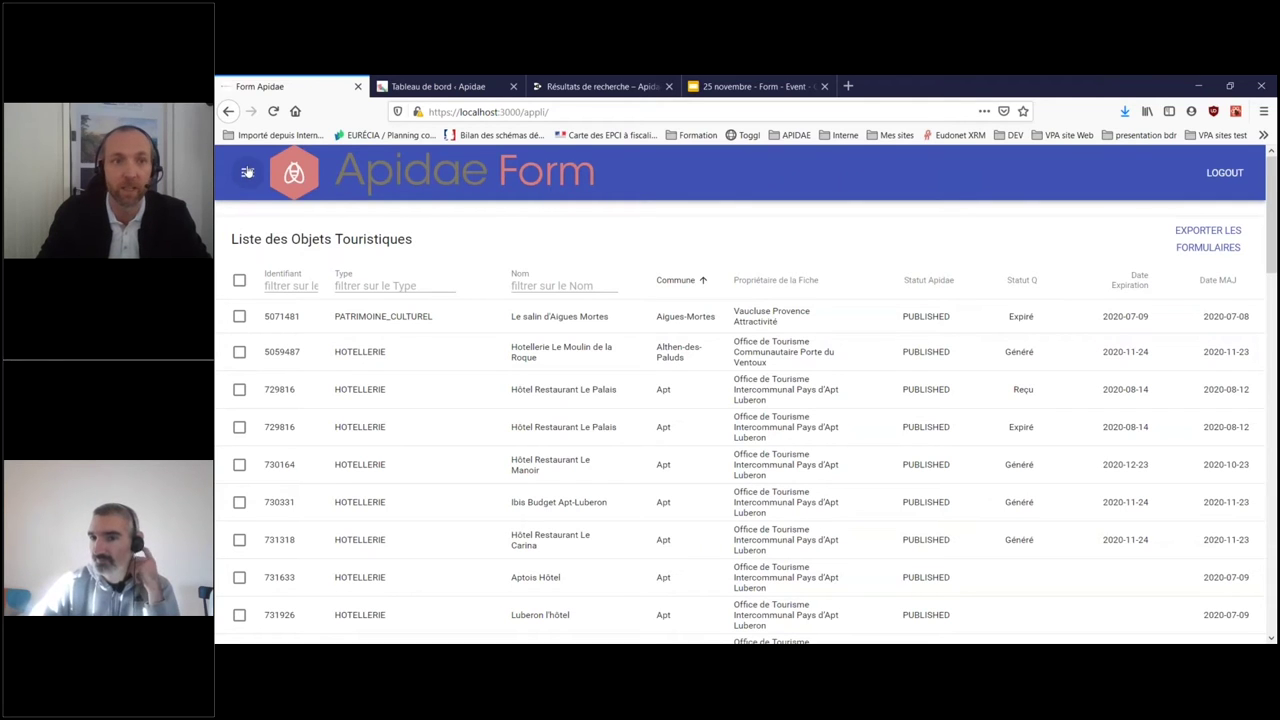
pyautogui.click(1205, 176)
pyautogui.click(540, 112)
pyautogui.moveTo(544, 112); pyautogui.dragTo(646, 113)
pyautogui.press('Return')
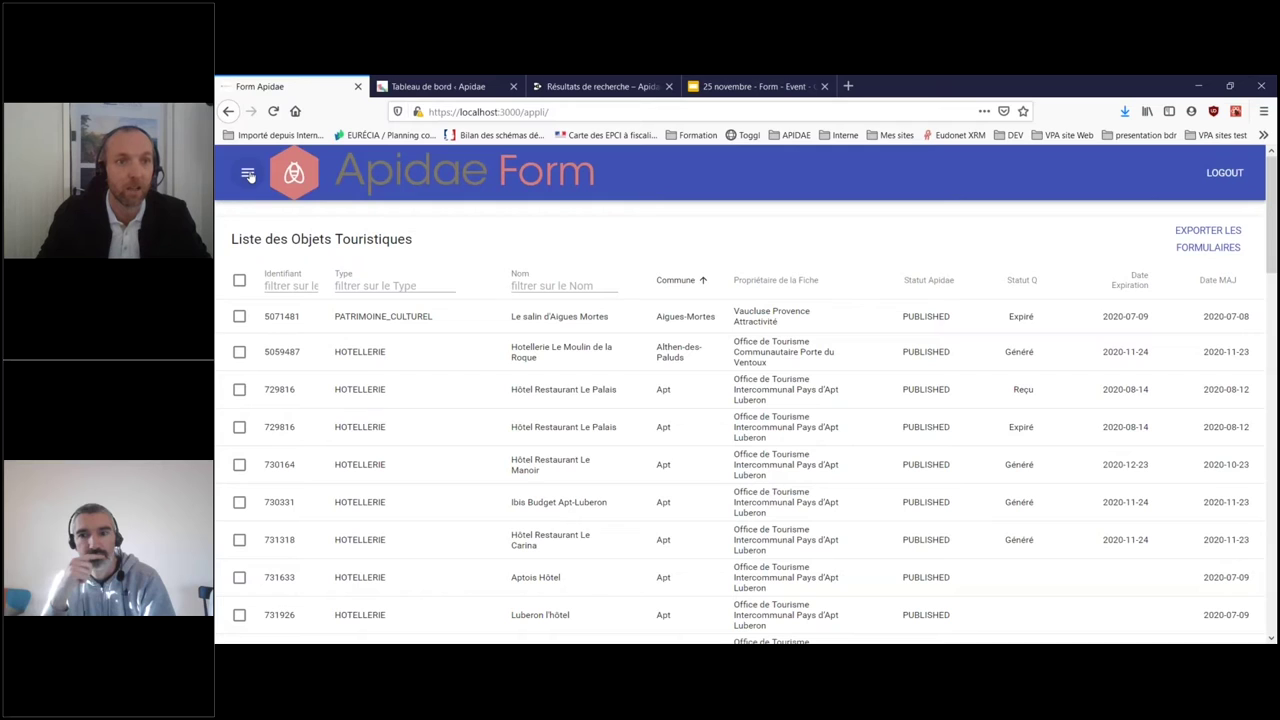
pyautogui.click(248, 175)
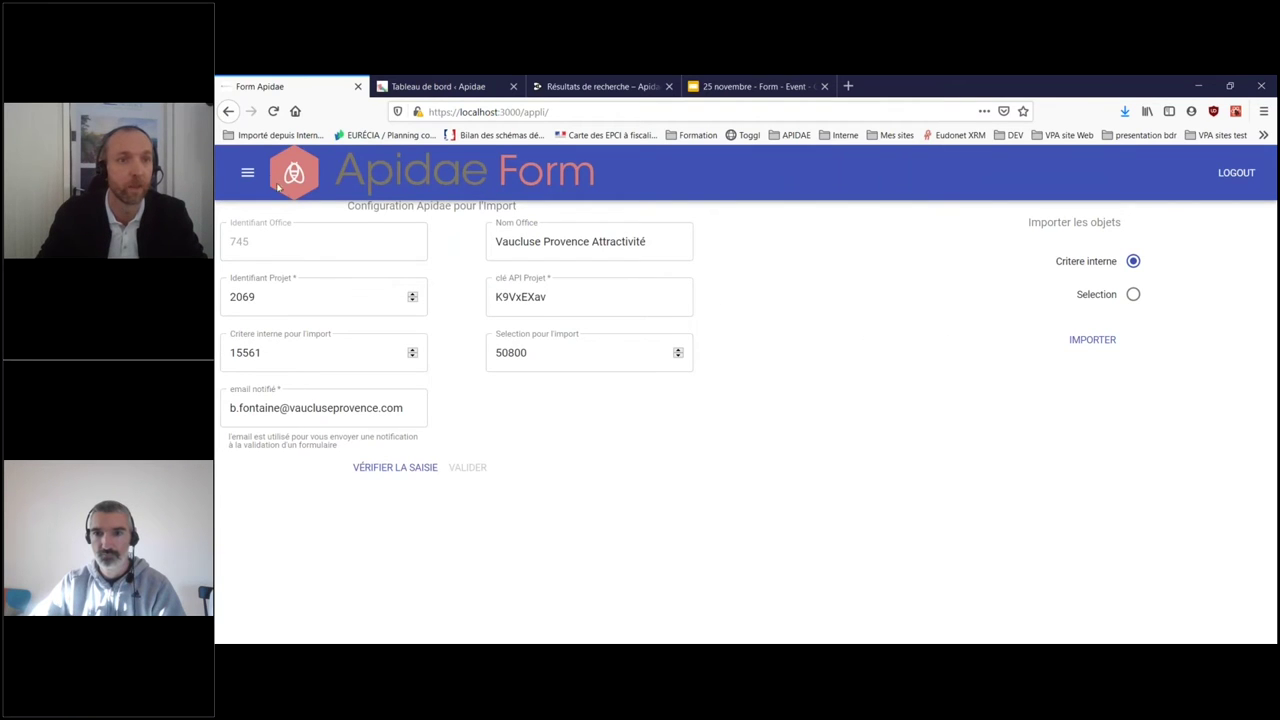
pyautogui.click(247, 175)
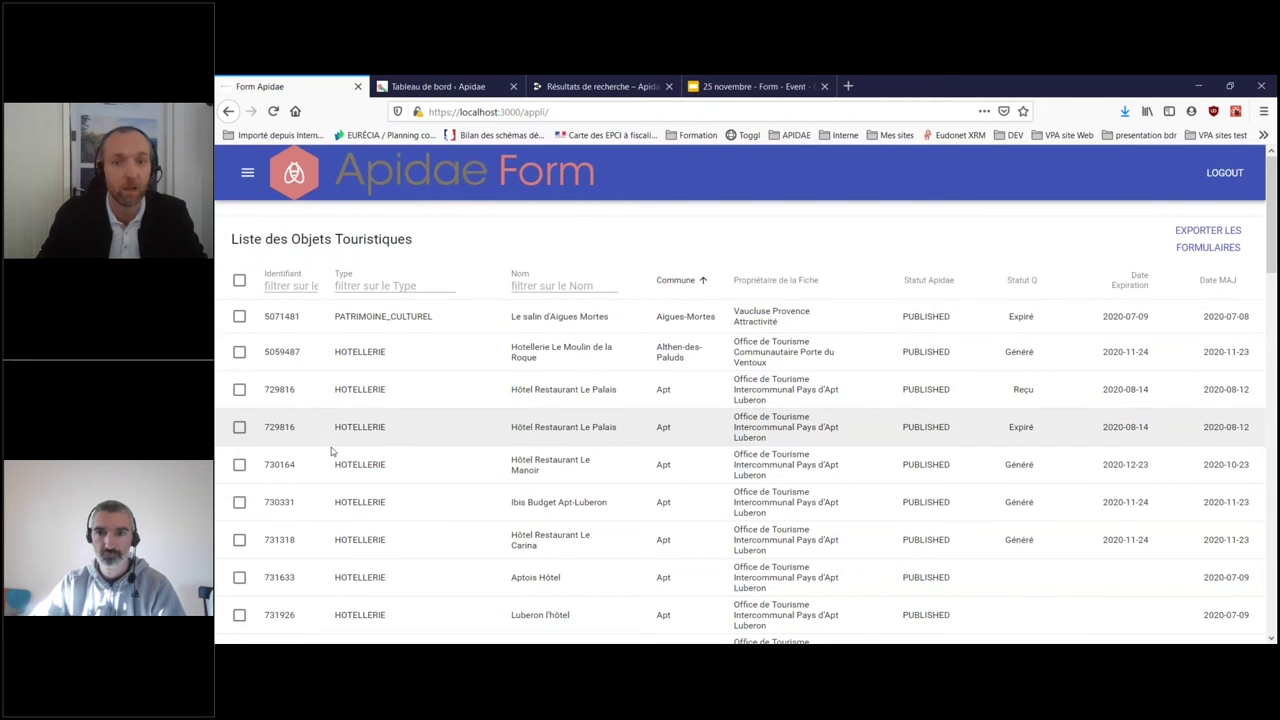
# - Tick Luberon l'hôtel (731926), Aptois Hôtel (731633) and Hôtel Restaurant Le Carina (731318) in the list
pyautogui.scroll(-3, 300, 506)
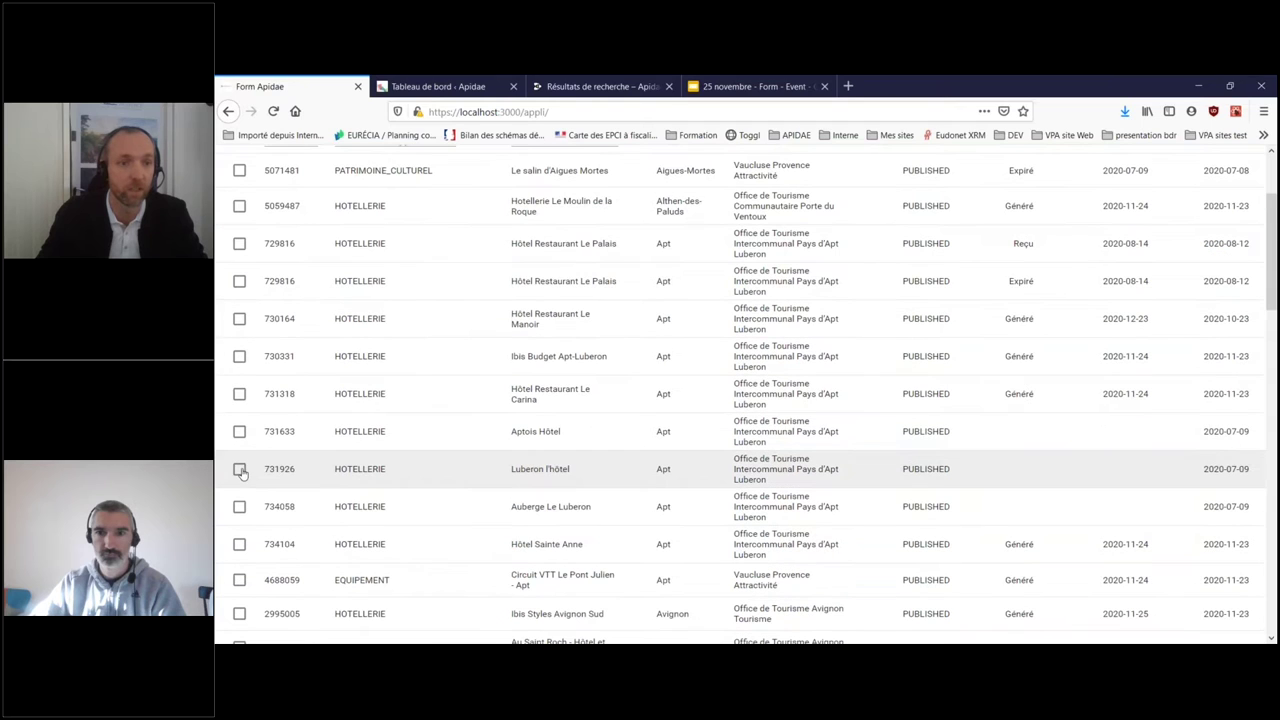
pyautogui.click(239, 469)
pyautogui.click(239, 431)
pyautogui.click(239, 394)
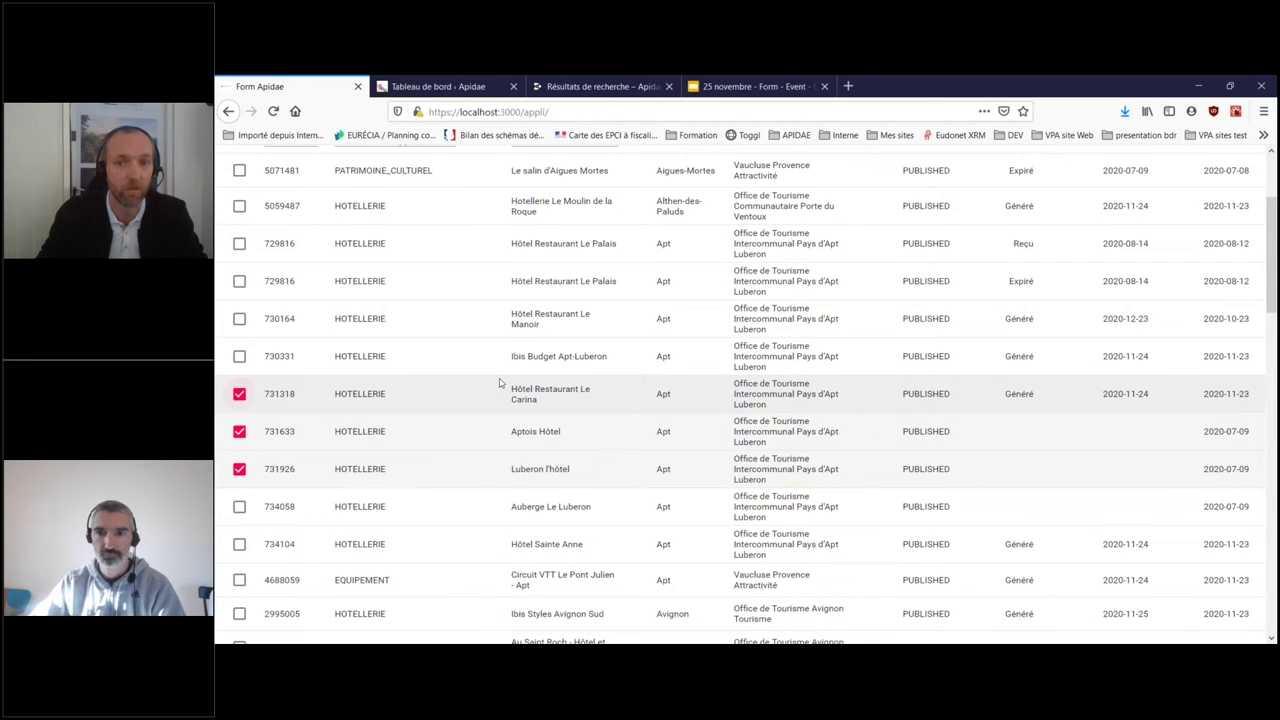
pyautogui.scroll(3, 497, 374)
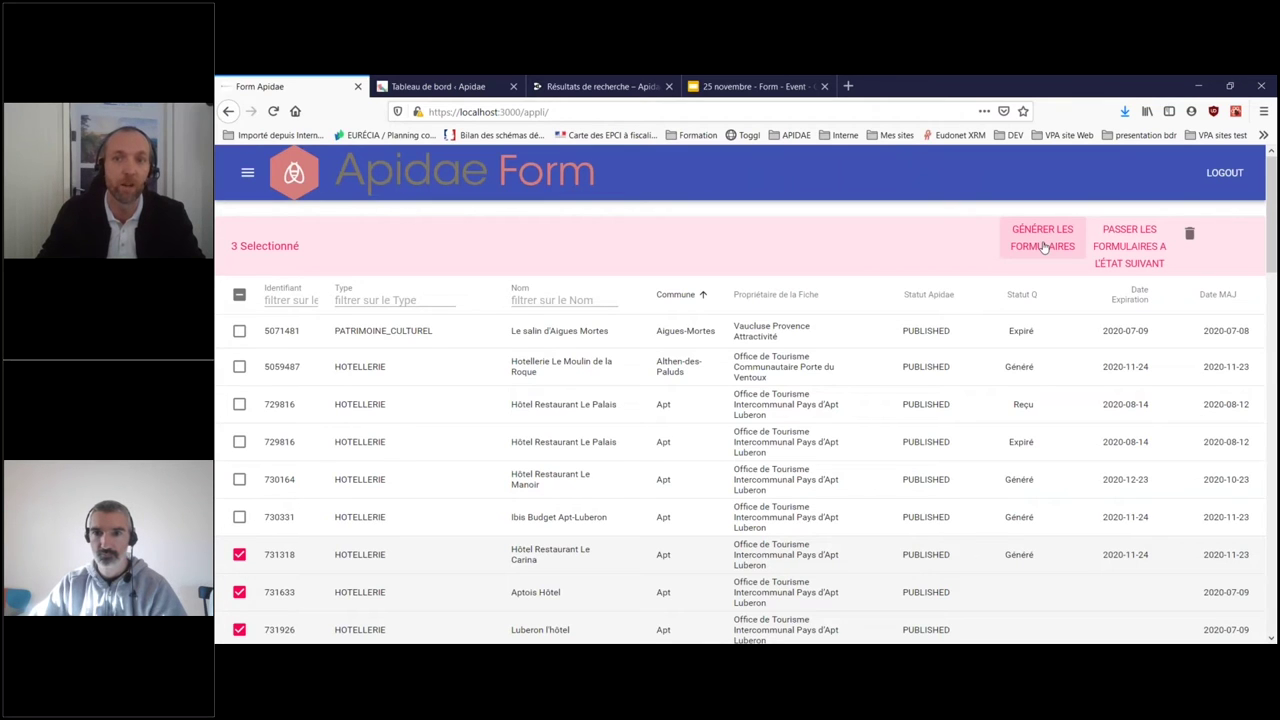
# - Generate forms for the three selected hotels with expiration date 26 November 2020
pyautogui.click(1043, 247)
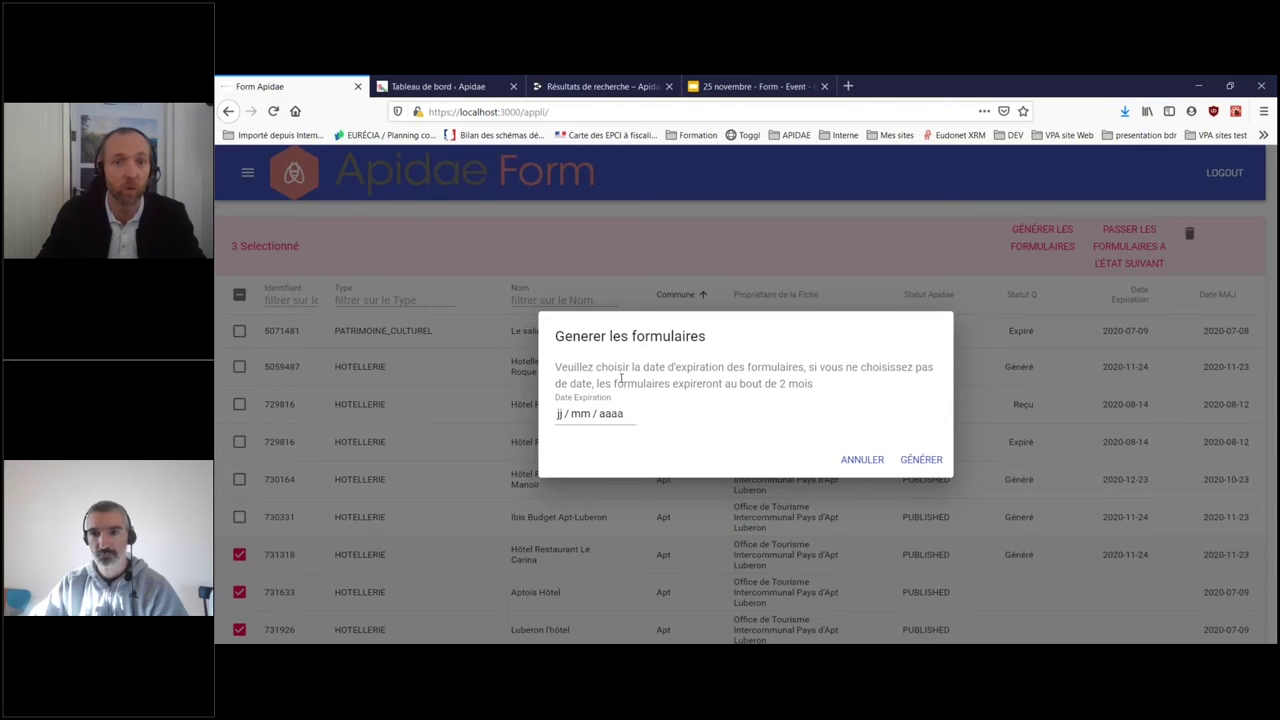
pyautogui.click(582, 414)
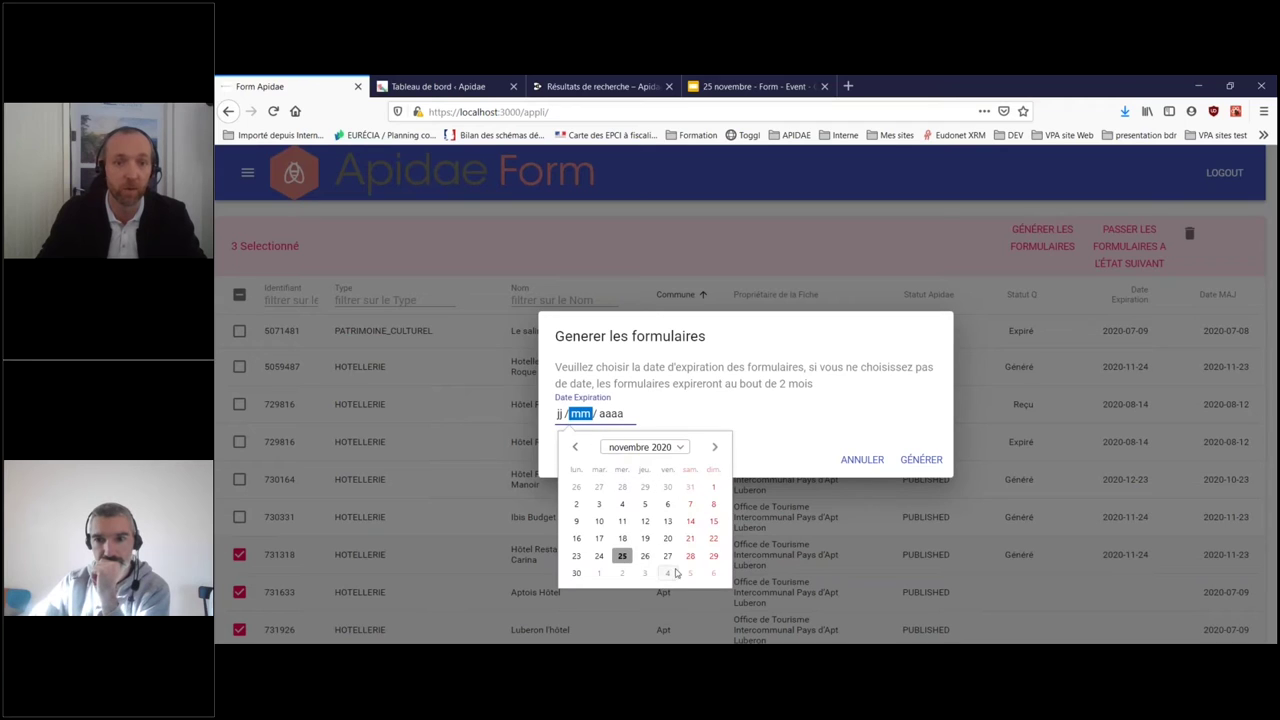
pyautogui.click(645, 556)
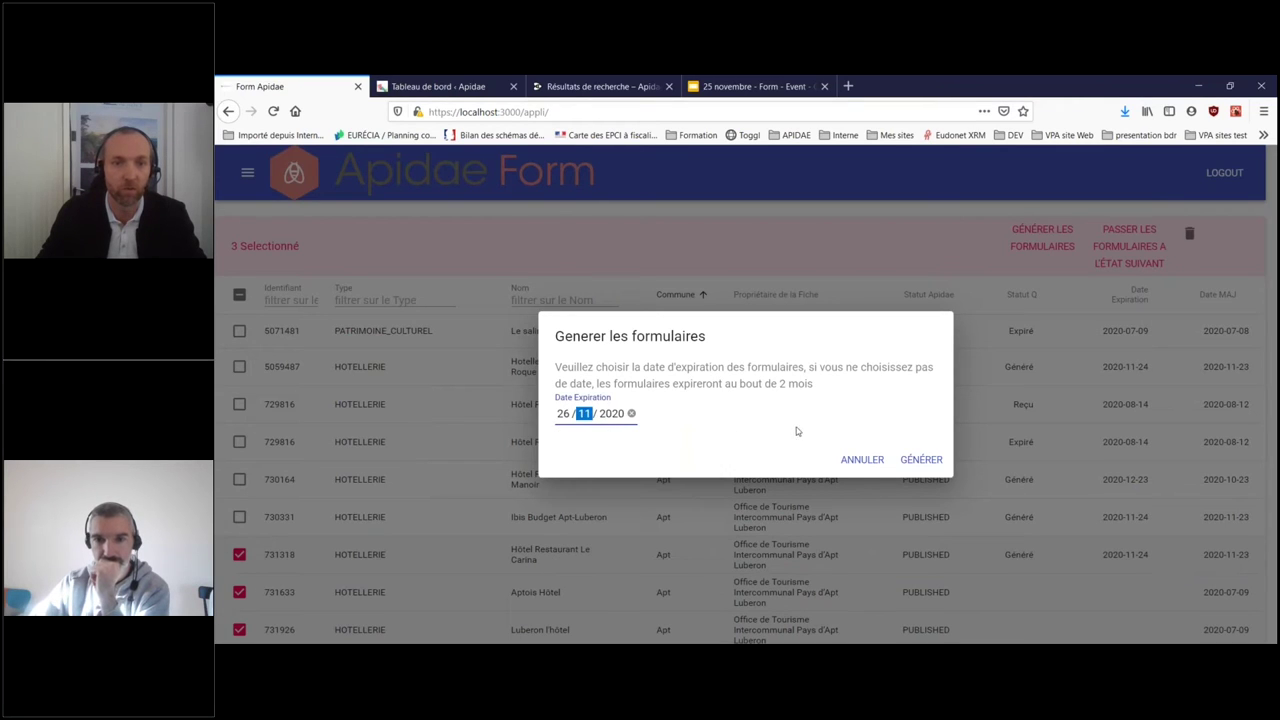
pyautogui.click(921, 459)
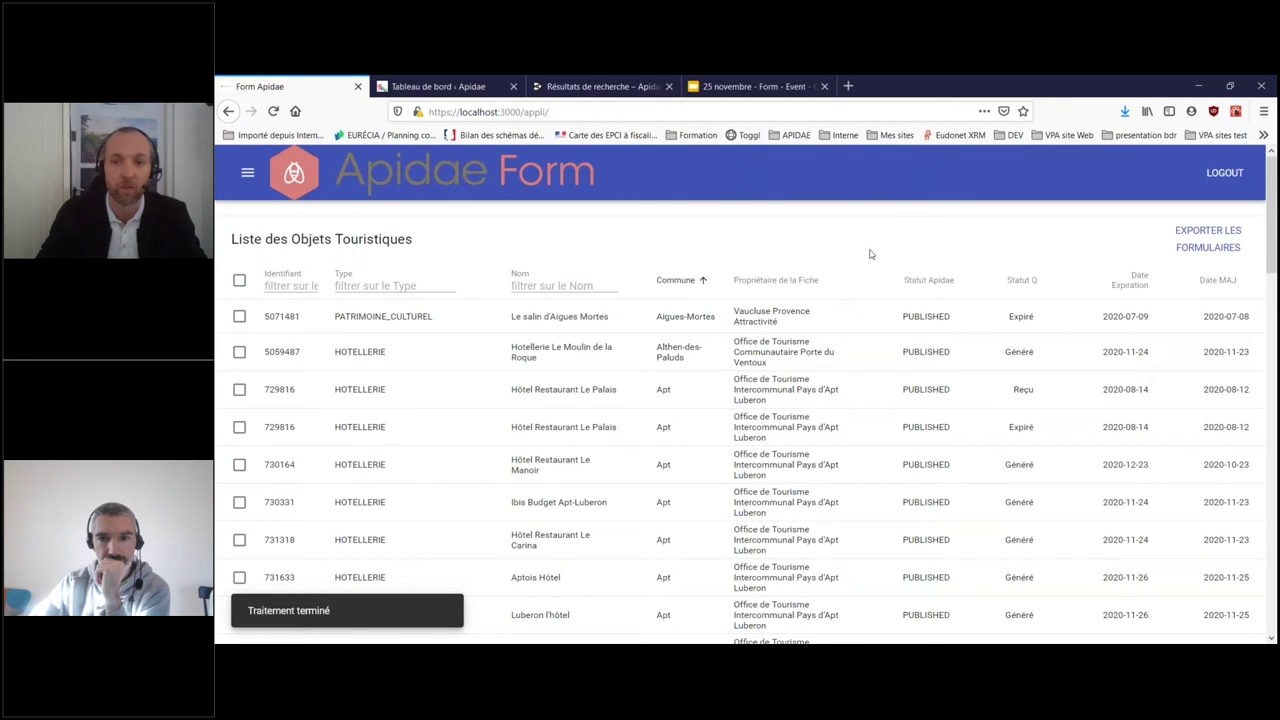
pyautogui.scroll(-3, 870, 254)
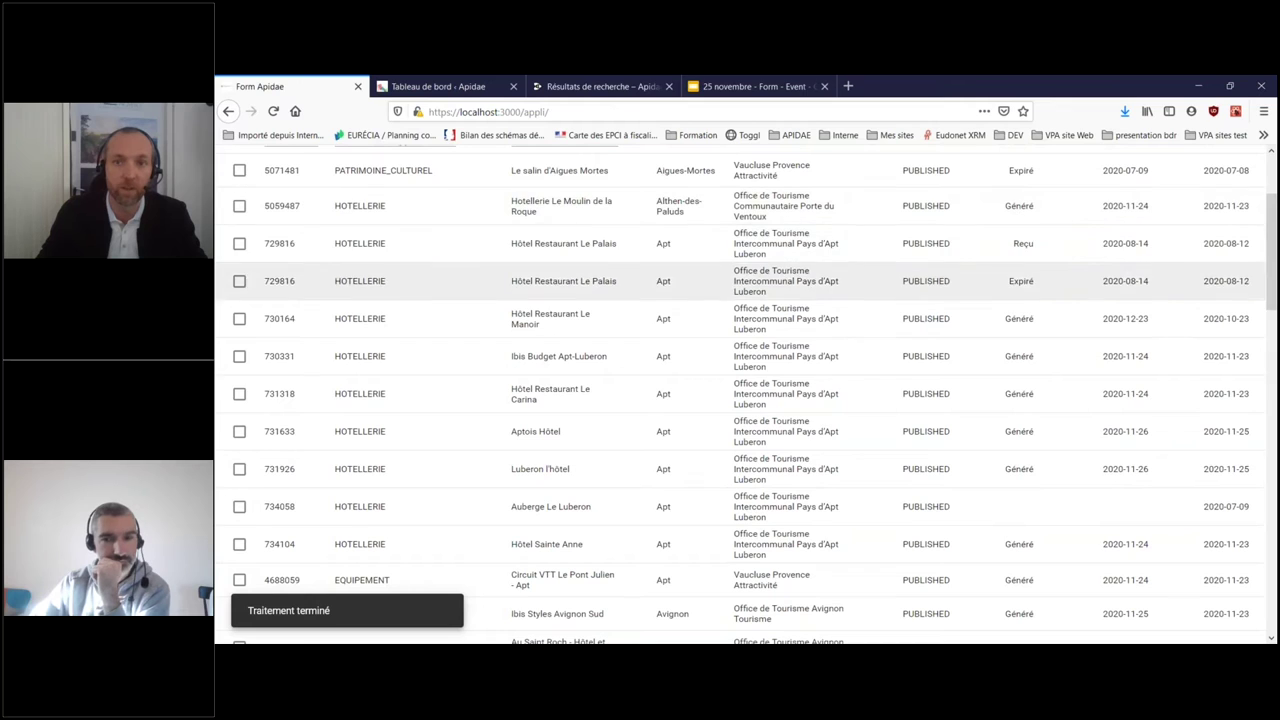
pyautogui.scroll(3, 1020, 310)
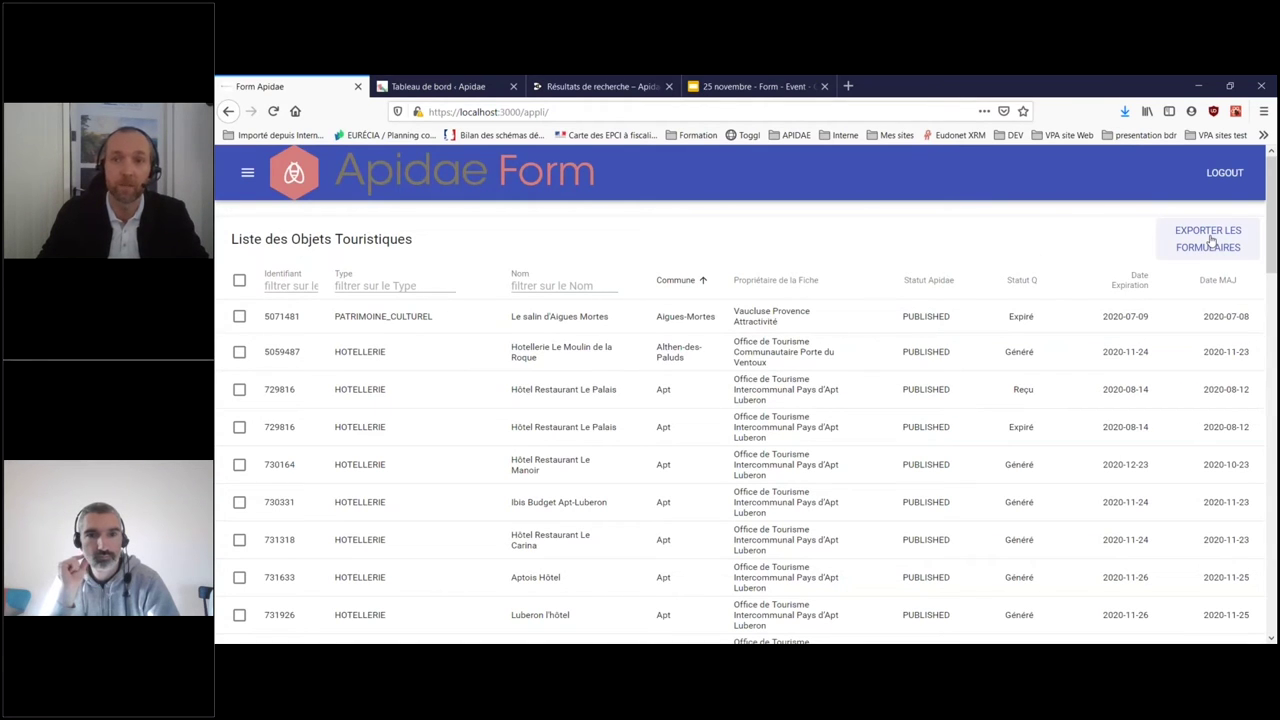
# - Export the forms list as mon-tableau.csv and open it with Excel
pyautogui.click(1207, 234)
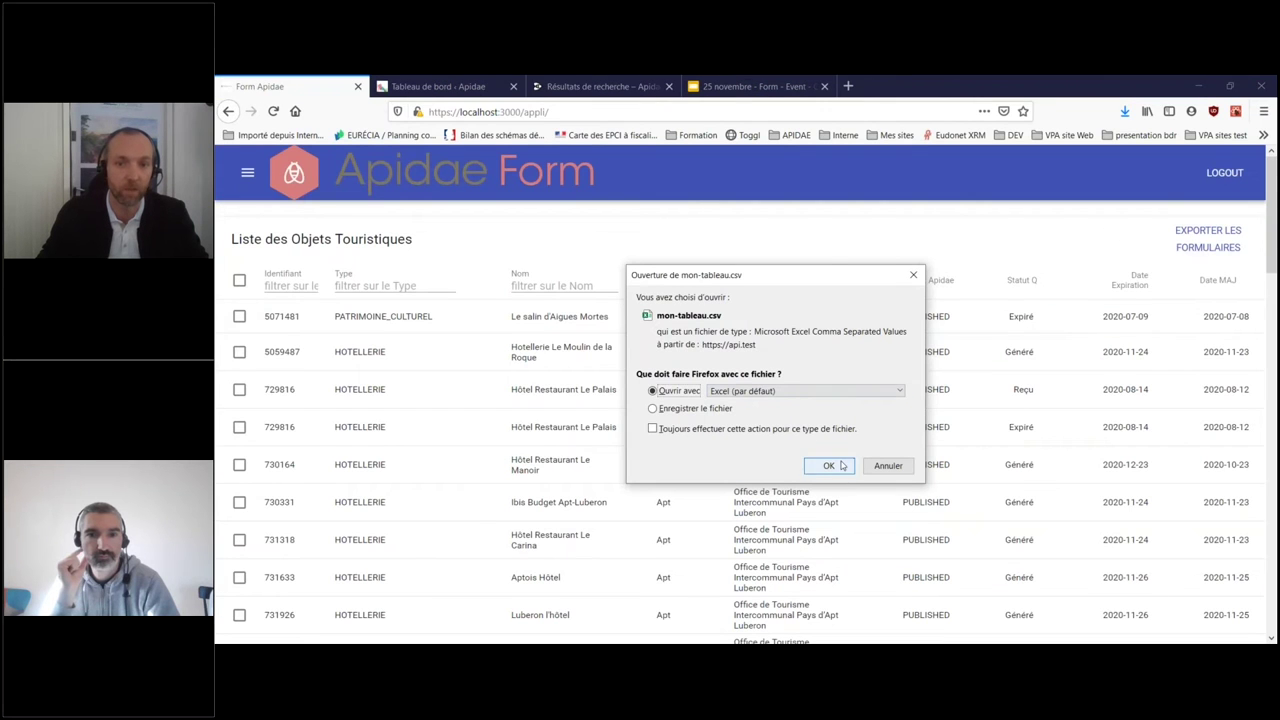
pyautogui.click(828, 466)
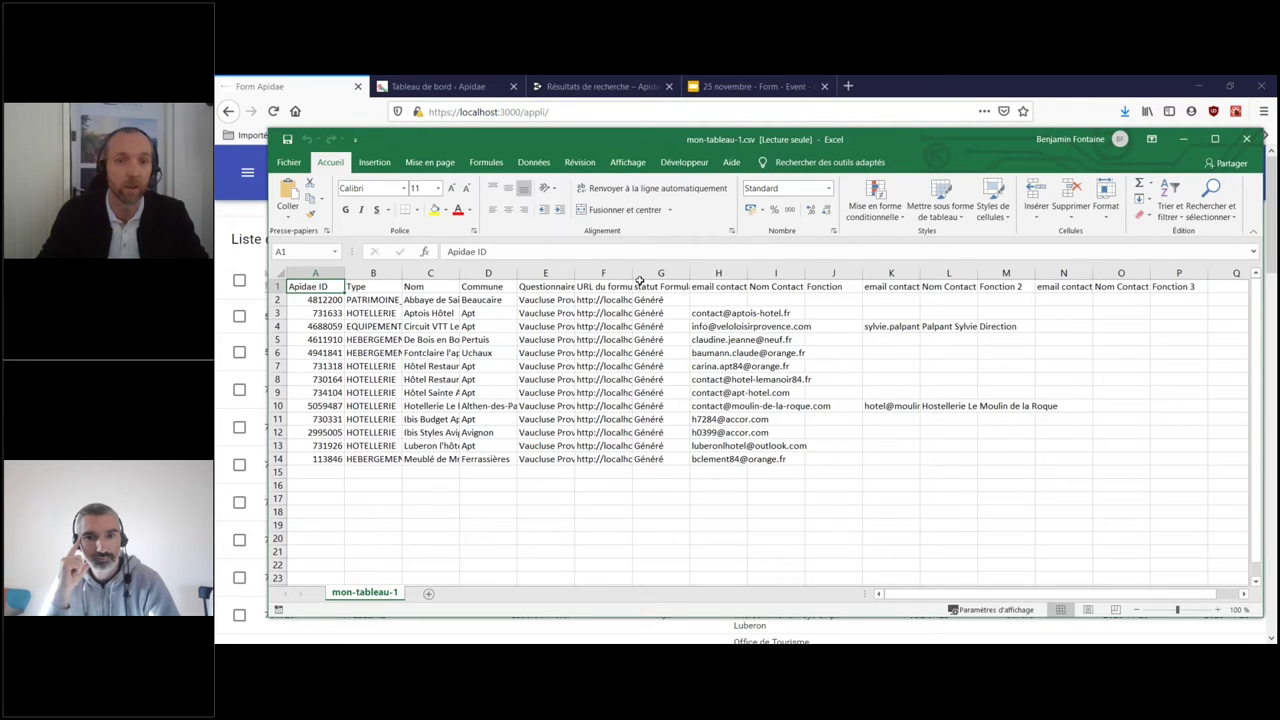
# - Widen column F and select the full form URL from cell F2 for copying
pyautogui.moveTo(634, 273); pyautogui.dragTo(736, 278)
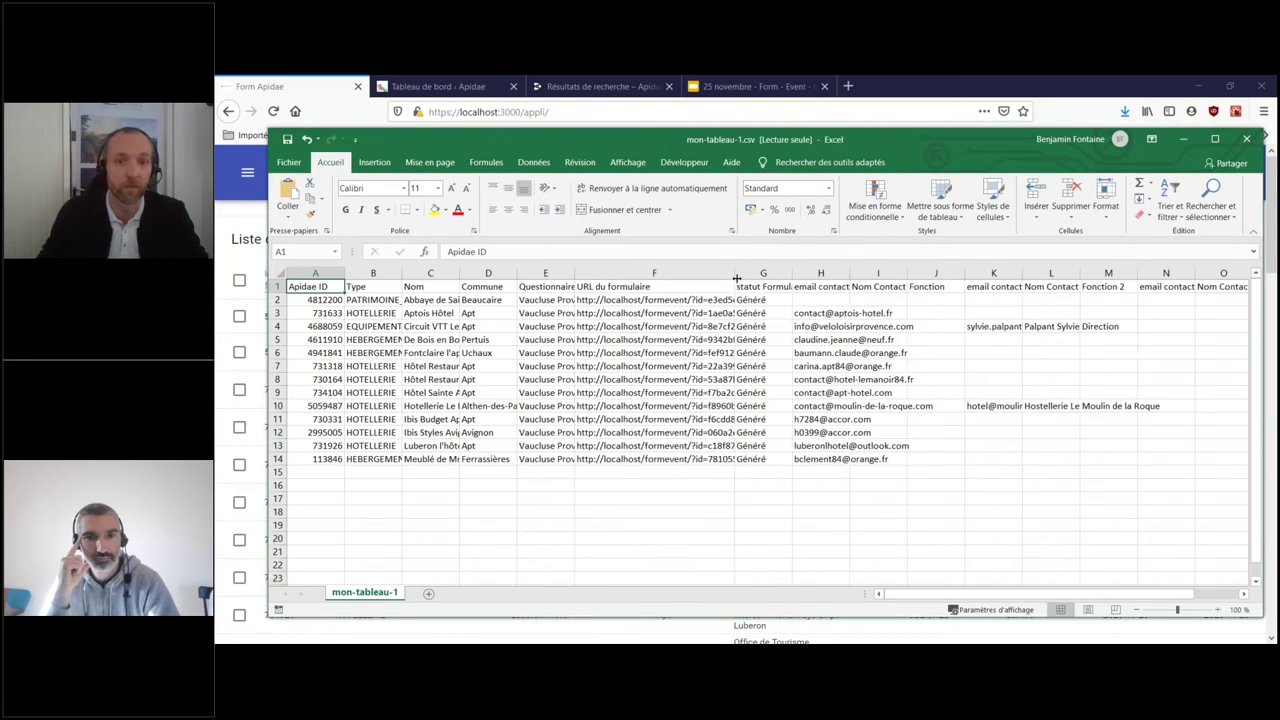
pyautogui.click(634, 302)
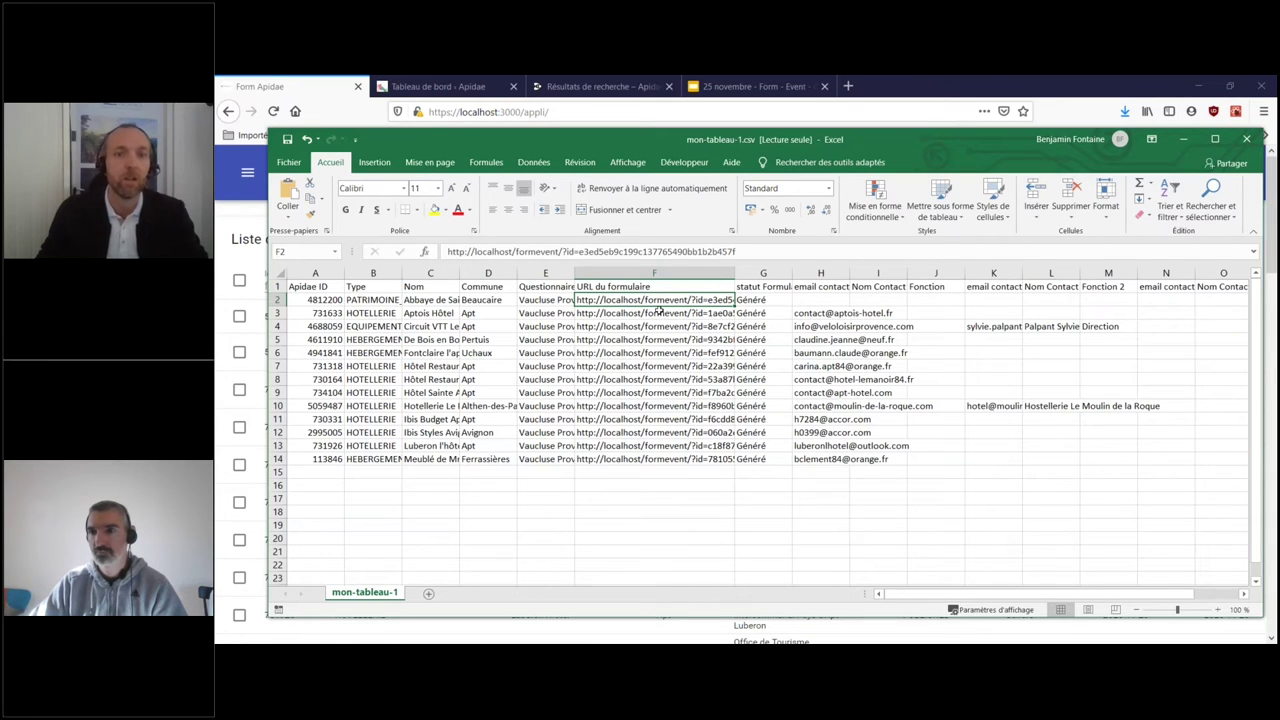
pyautogui.click(742, 254)
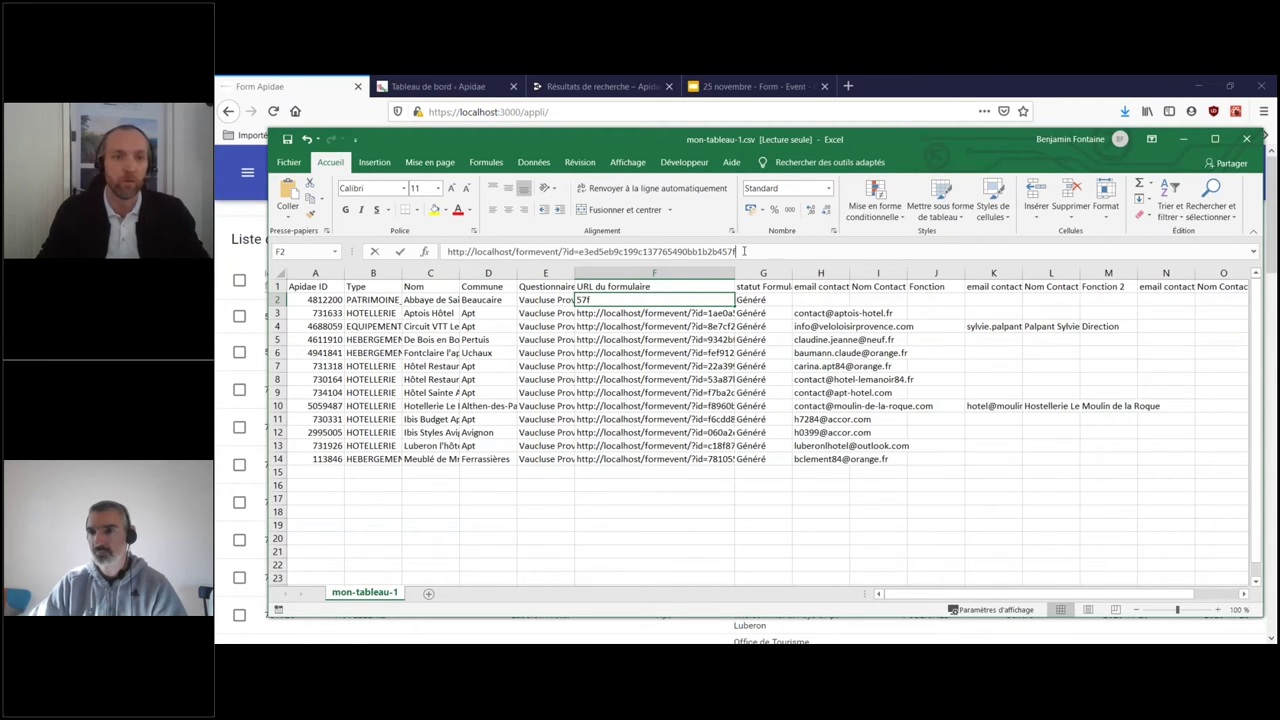
pyautogui.moveTo(745, 254); pyautogui.dragTo(411, 251)
pyautogui.hotkey('ctrl', 'c')
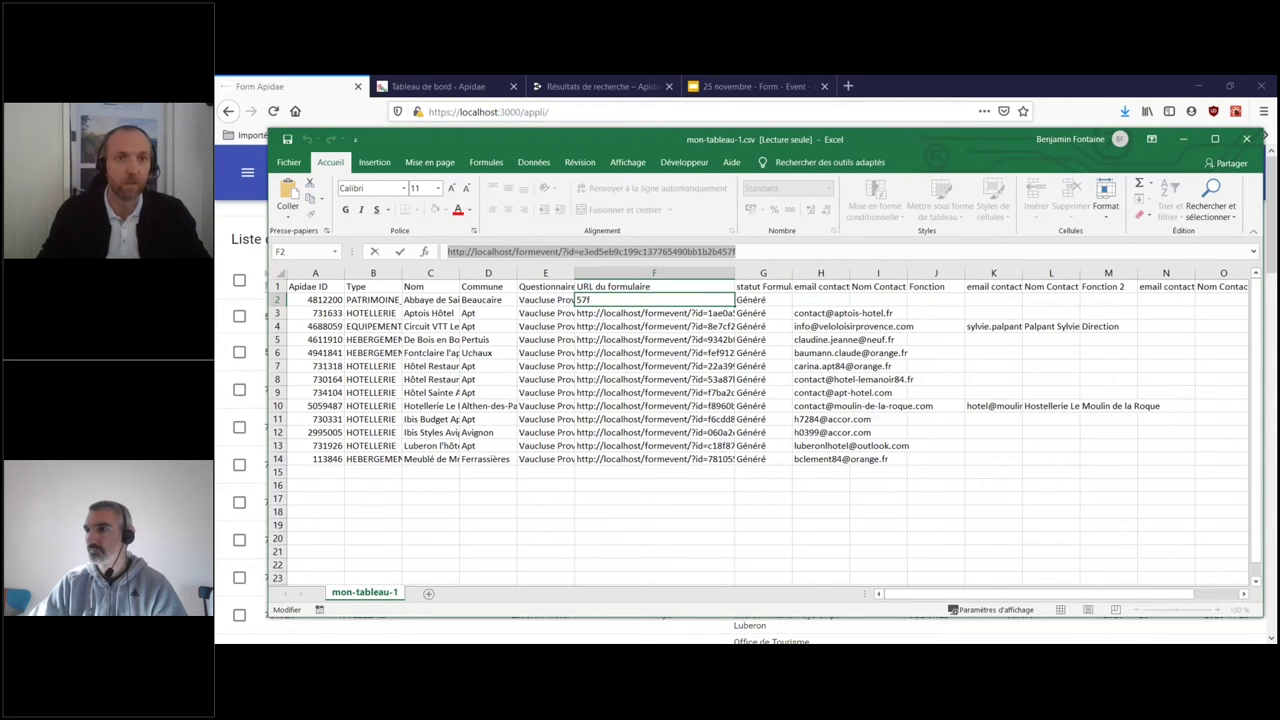
# - Paste the copied form URL into a new browser tab and load it
pyautogui.click(849, 87)
pyautogui.hotkey('ctrl', 'v')
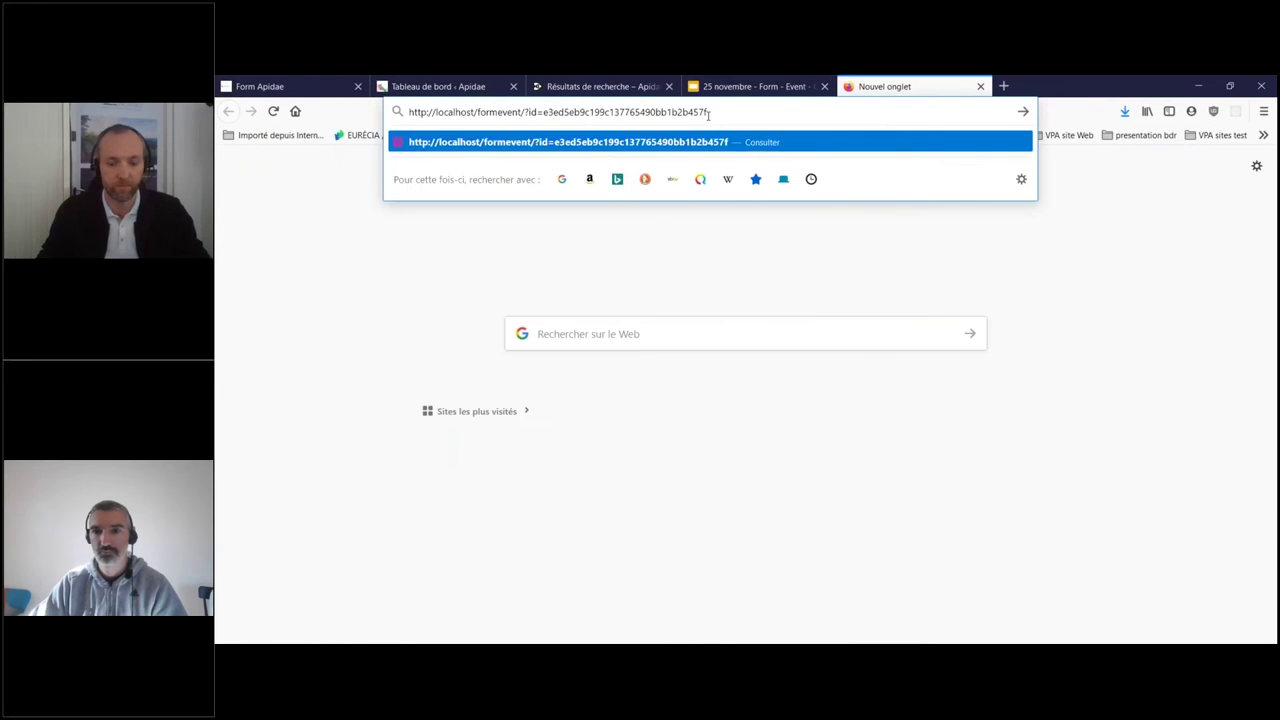
pyautogui.press('Return')
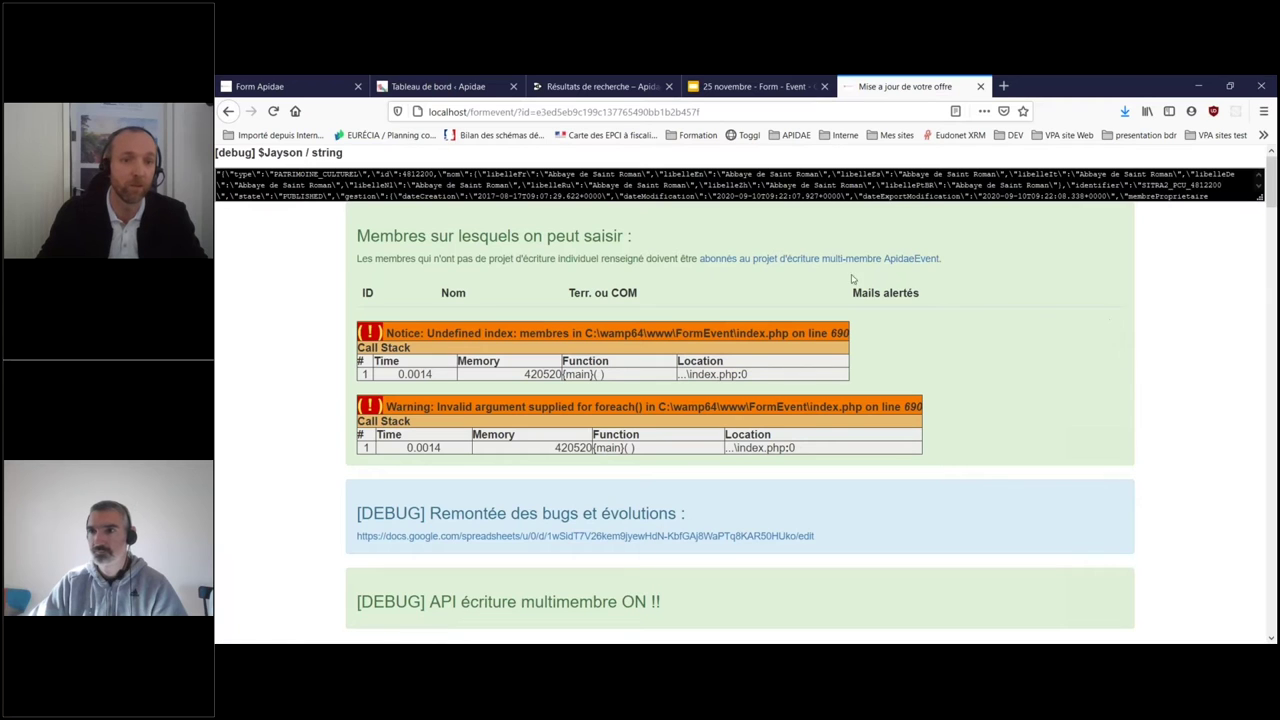
# - Review the prefilled Abbaye de Saint Roman form and focus its Nom Commercial field
pyautogui.scroll(-2, 1108, 347)
pyautogui.scroll(-6, 1108, 347)
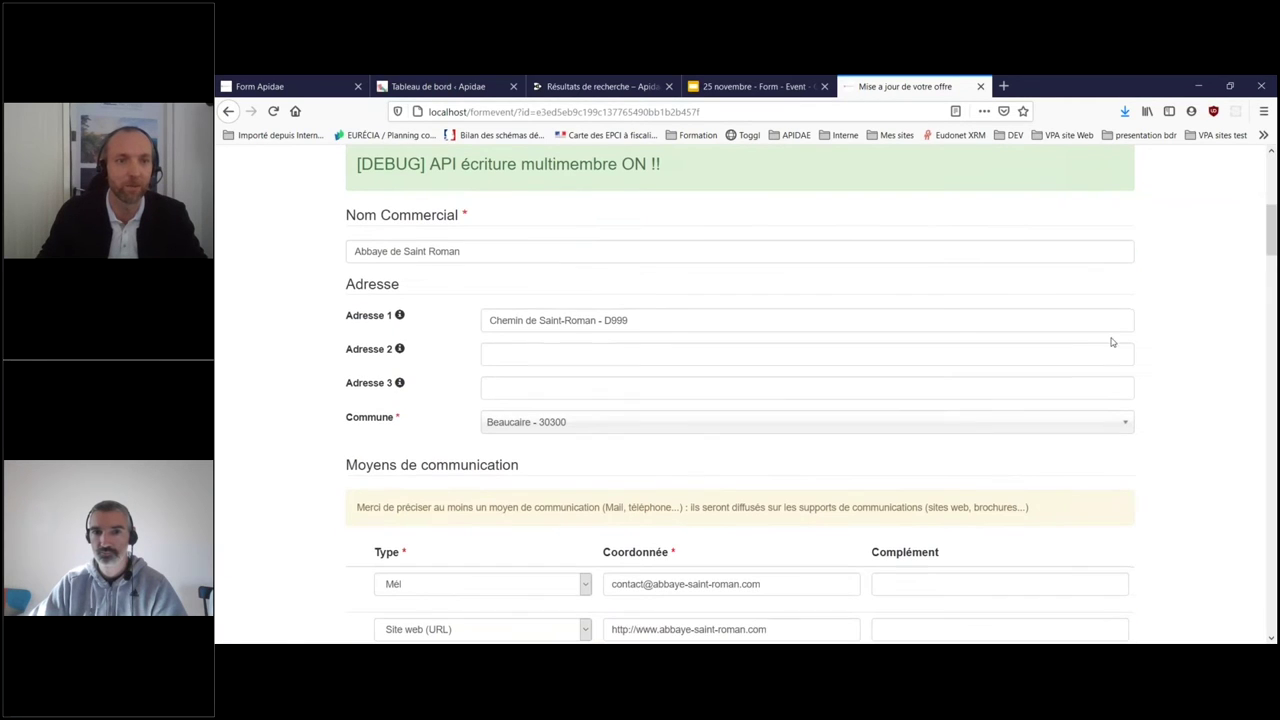
pyautogui.scroll(-1, 1117, 337)
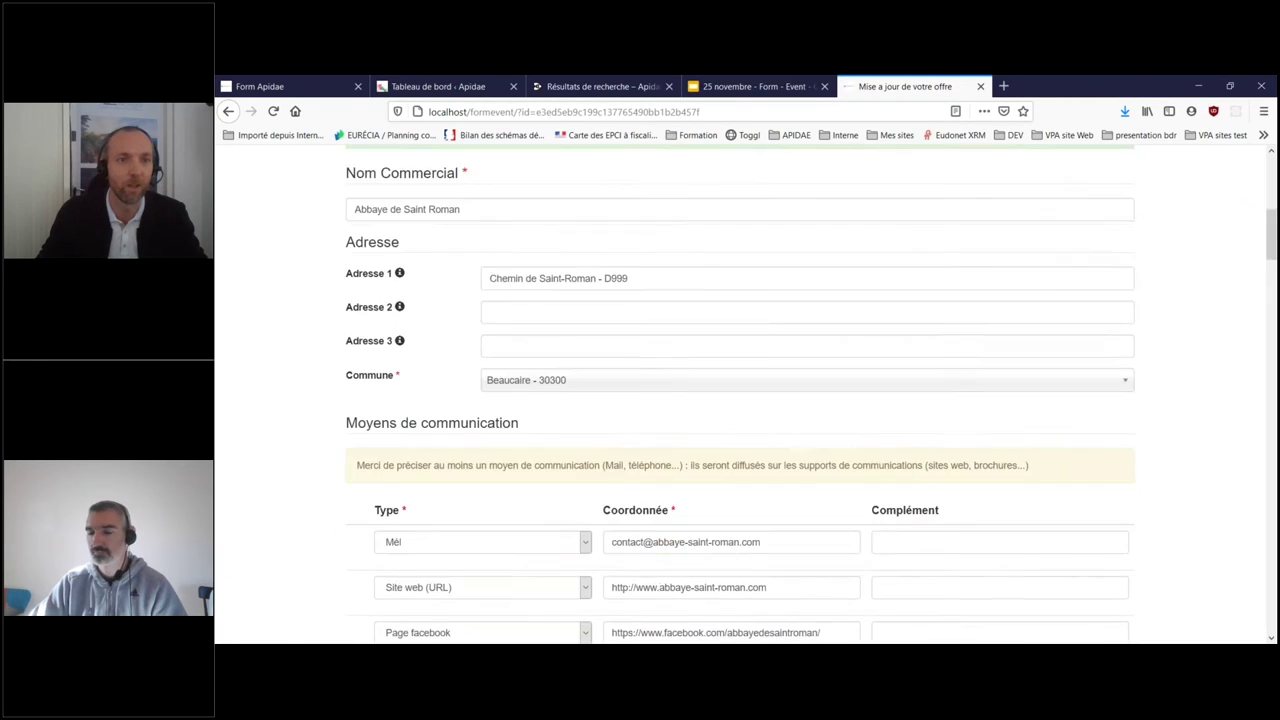
pyautogui.scroll(1, 481, 237)
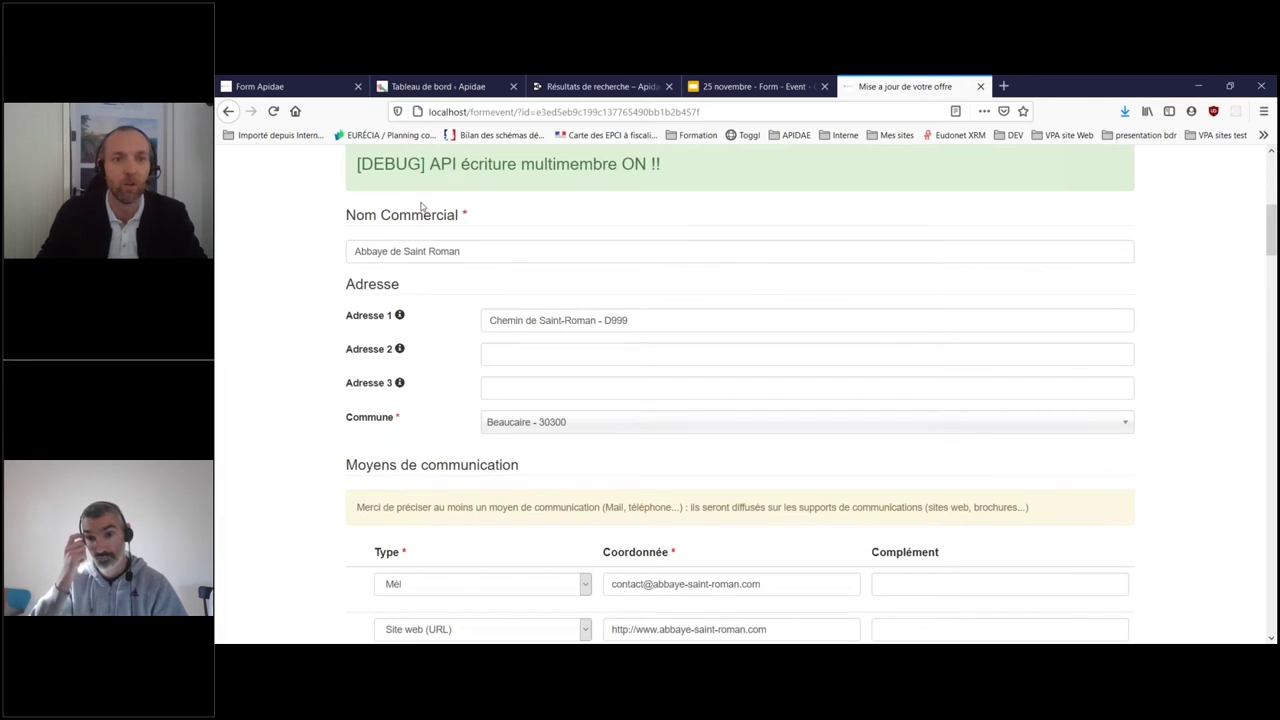
pyautogui.click(526, 248)
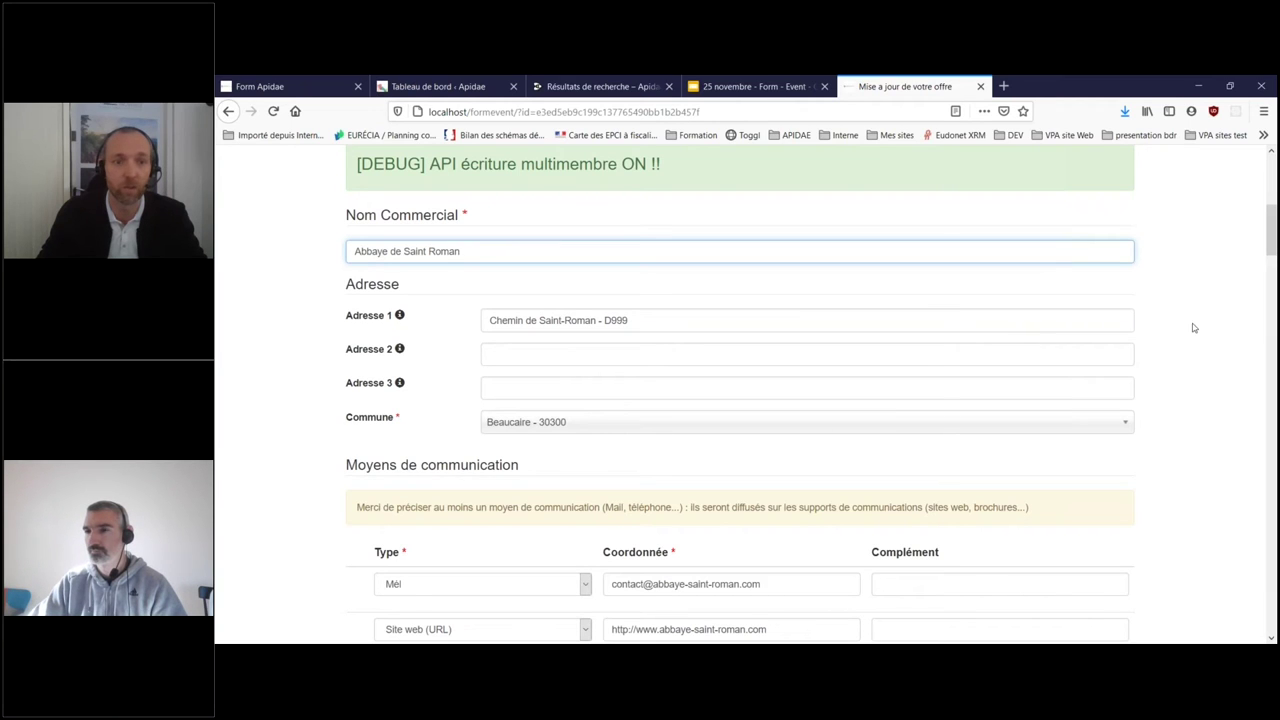
pyautogui.scroll(-4, 1195, 325)
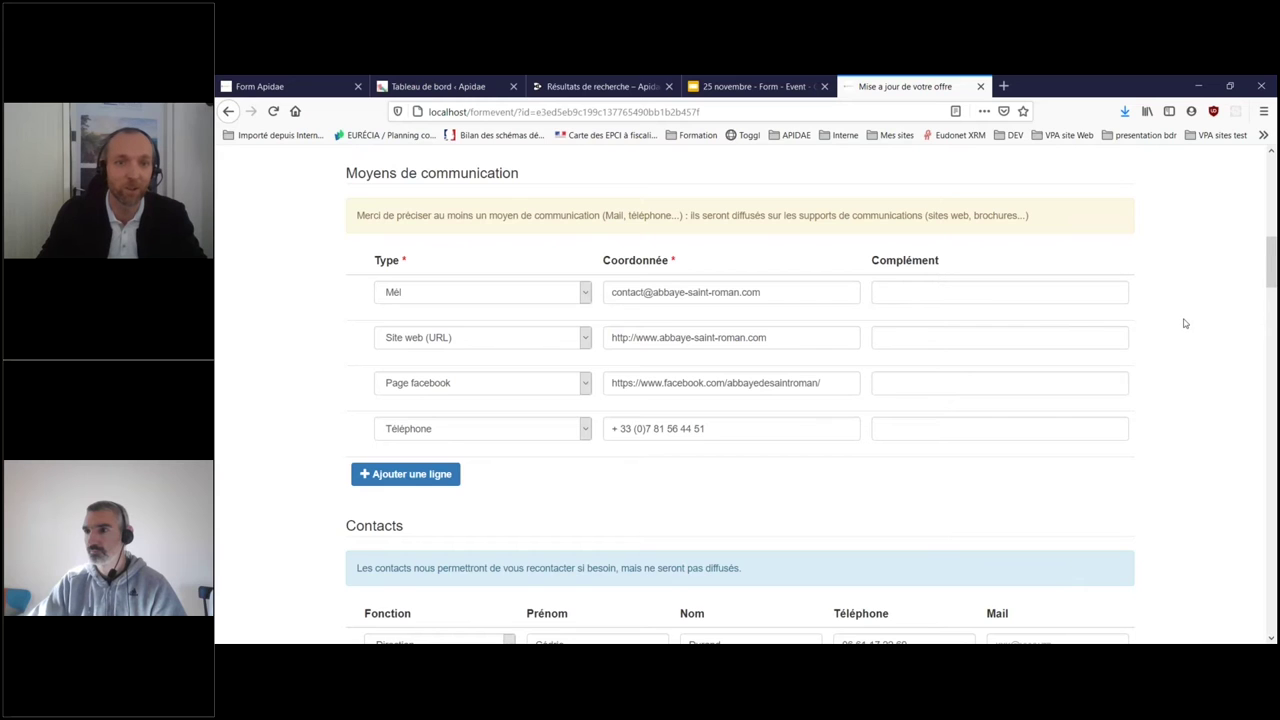
pyautogui.scroll(-3, 1185, 323)
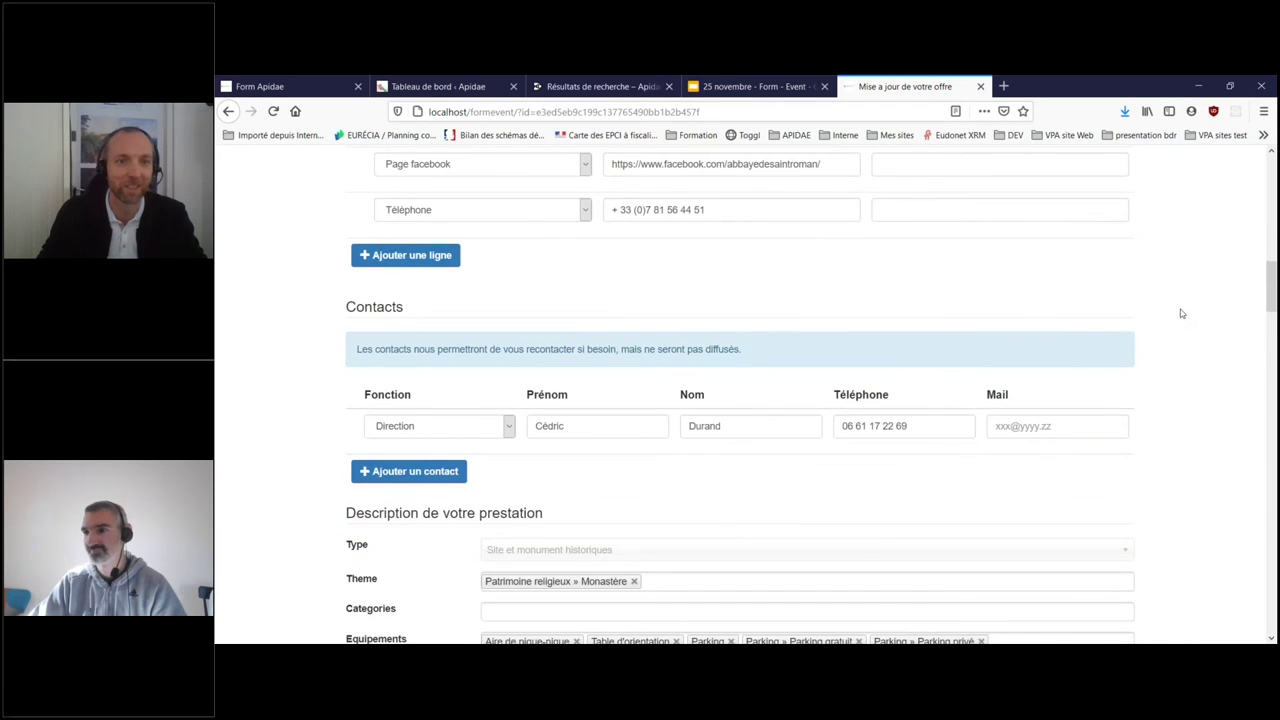
pyautogui.scroll(-2, 1177, 308)
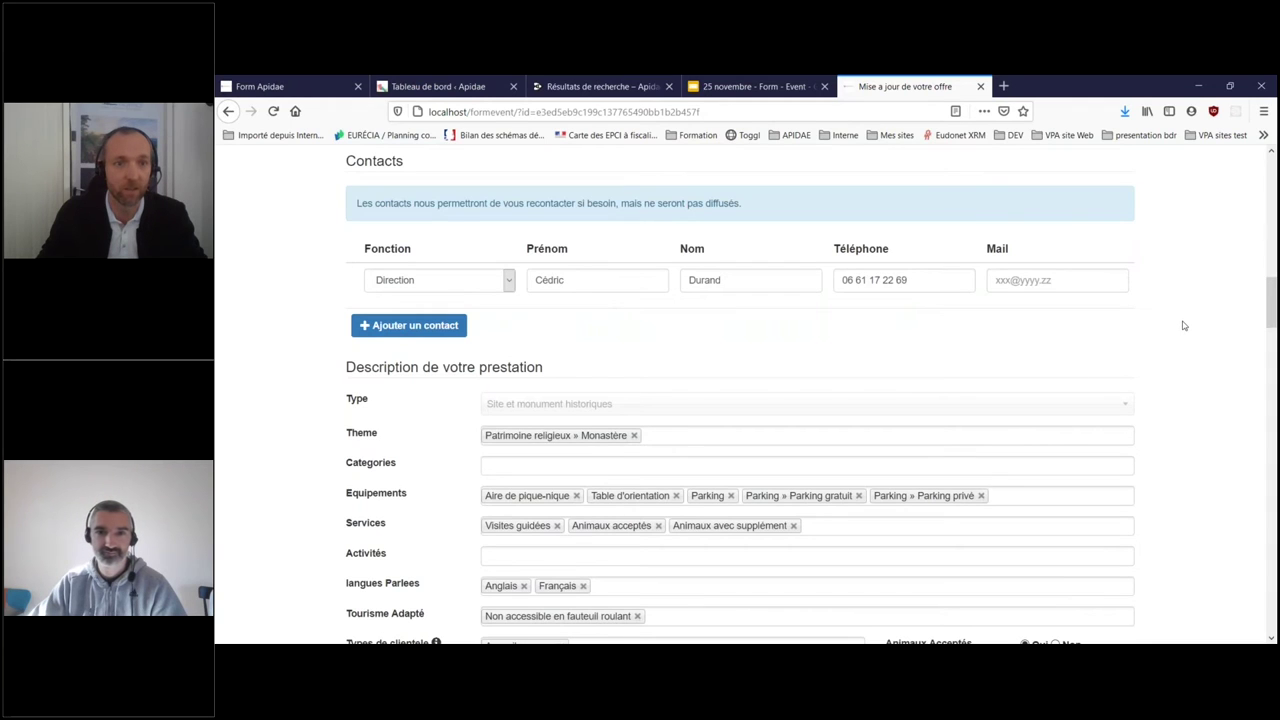
pyautogui.scroll(-3, 1182, 324)
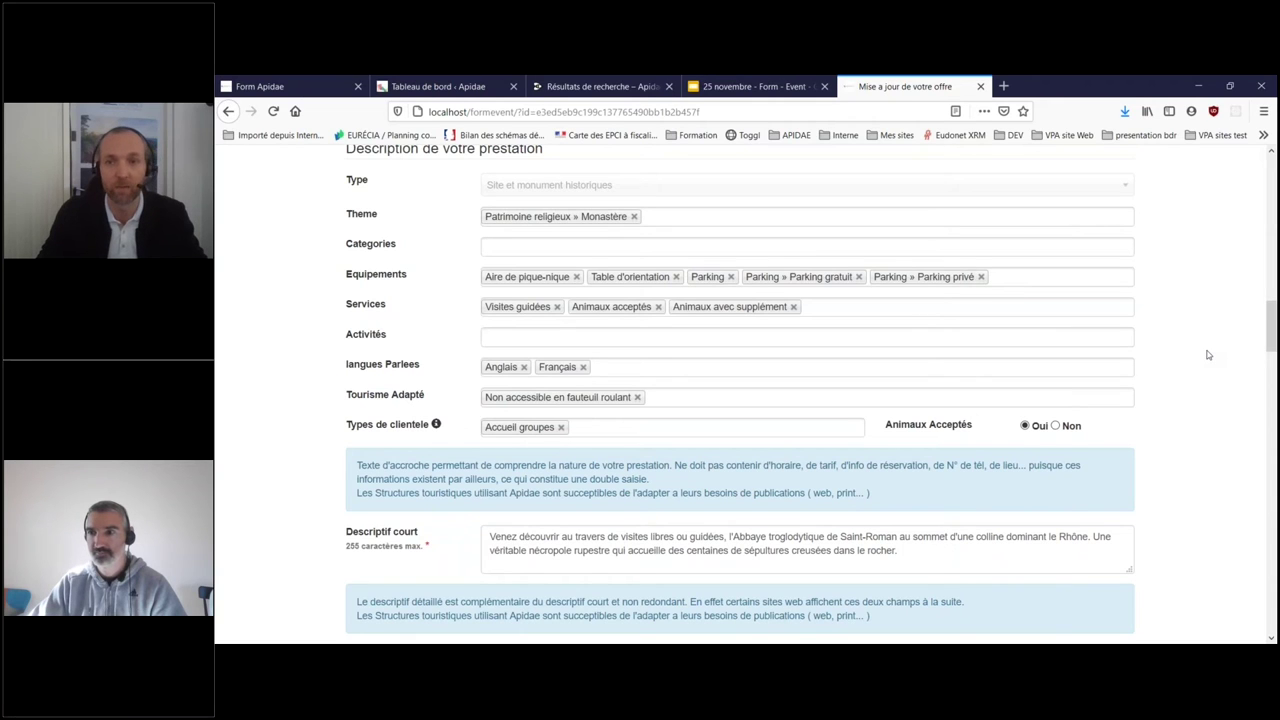
pyautogui.scroll(4, 1207, 355)
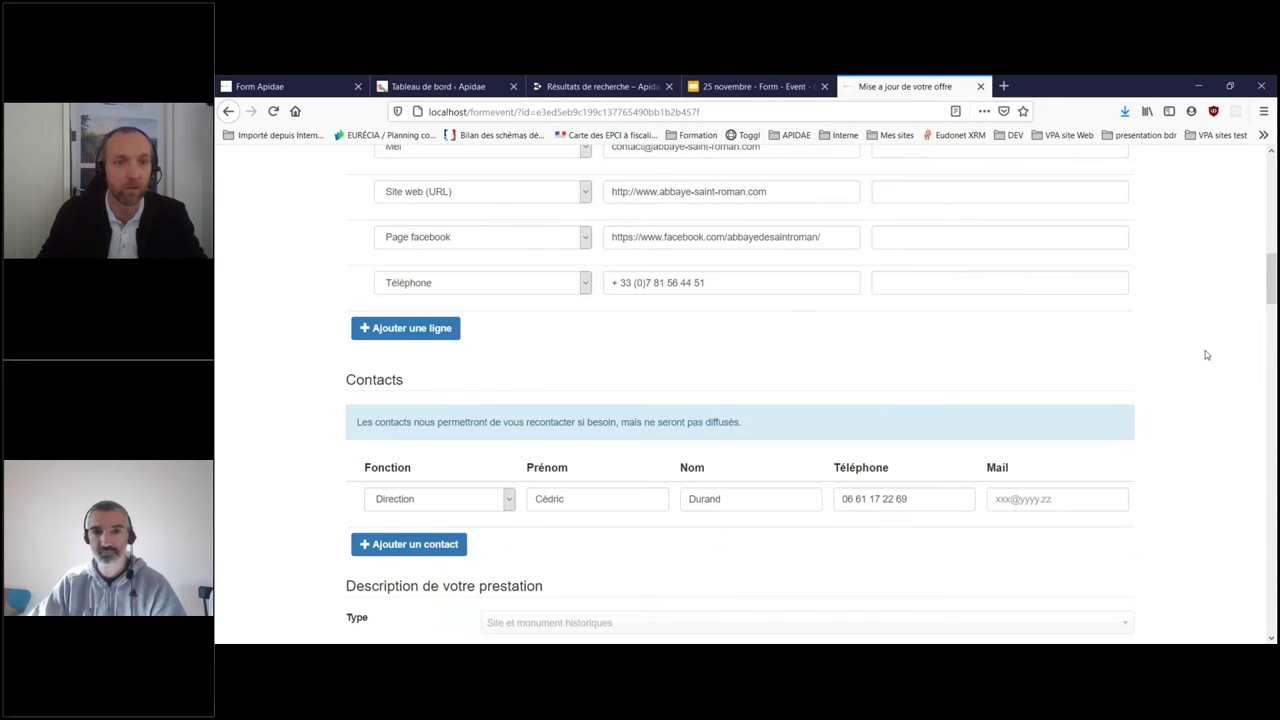
pyautogui.scroll(2, 1206, 355)
pyautogui.scroll(2, 1206, 355)
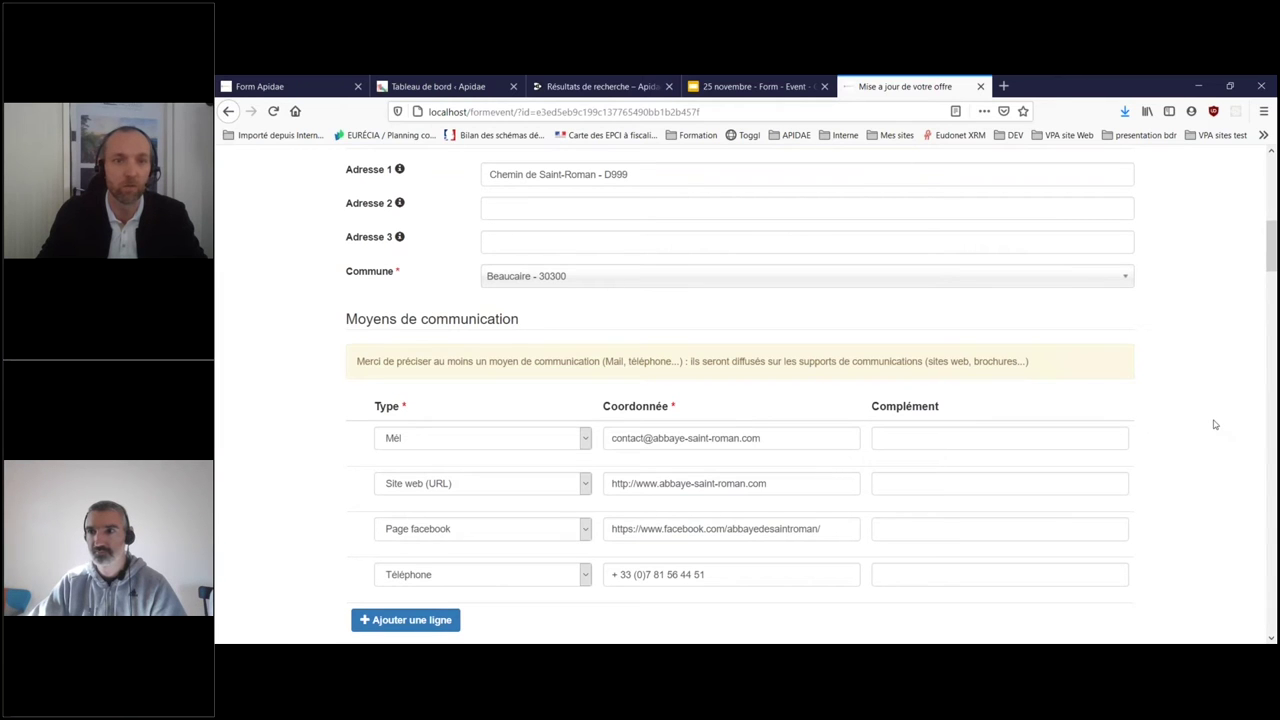
pyautogui.scroll(4, 1212, 424)
pyautogui.scroll(-9, 1213, 422)
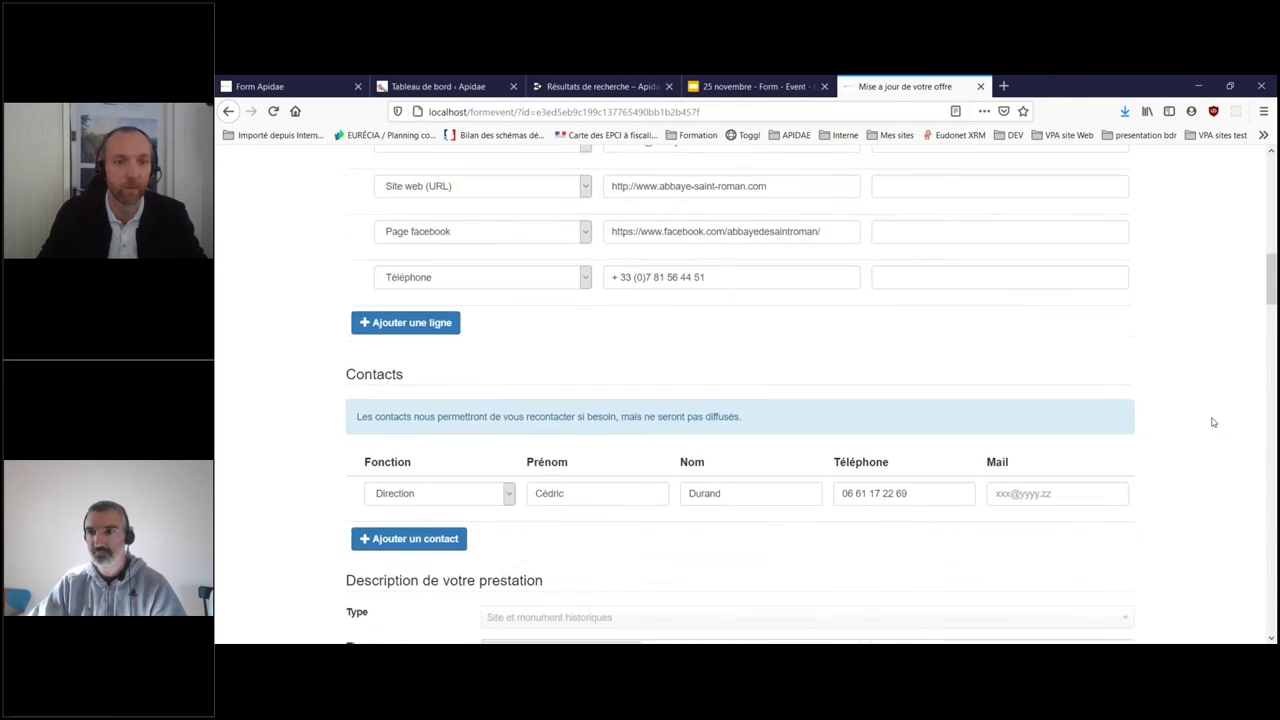
pyautogui.scroll(-10, 1213, 422)
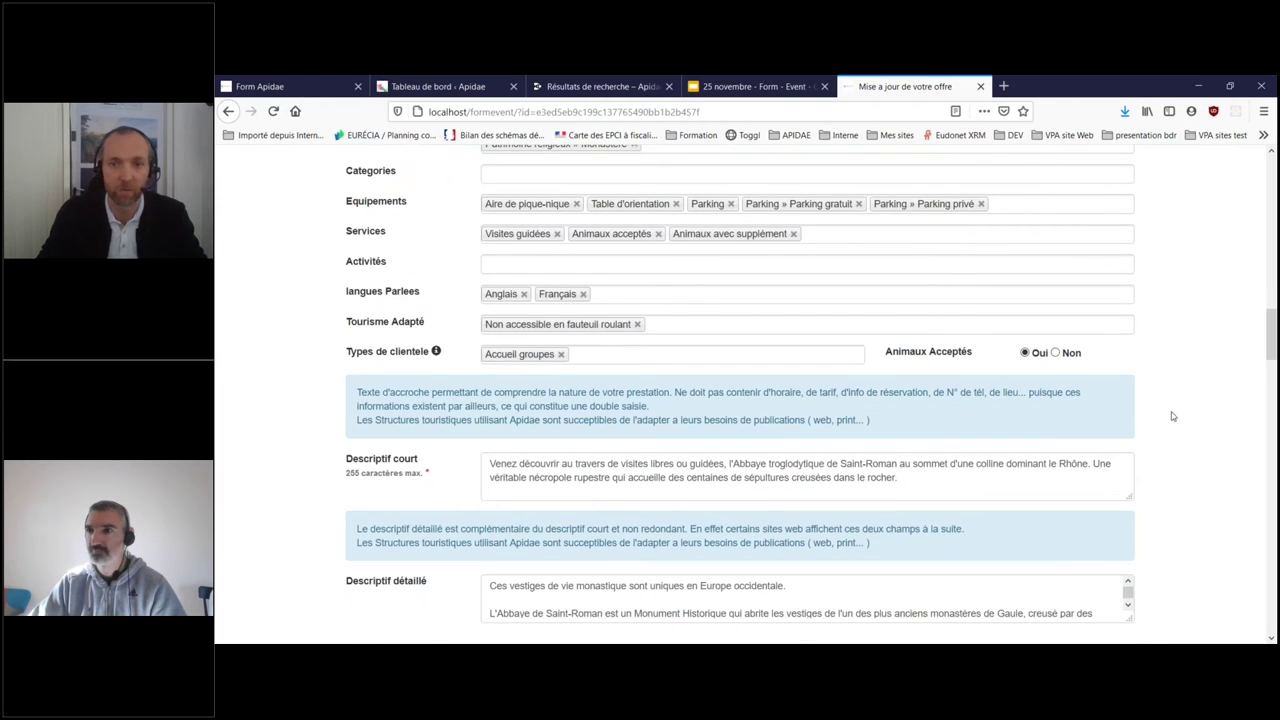
pyautogui.scroll(-6, 1170, 415)
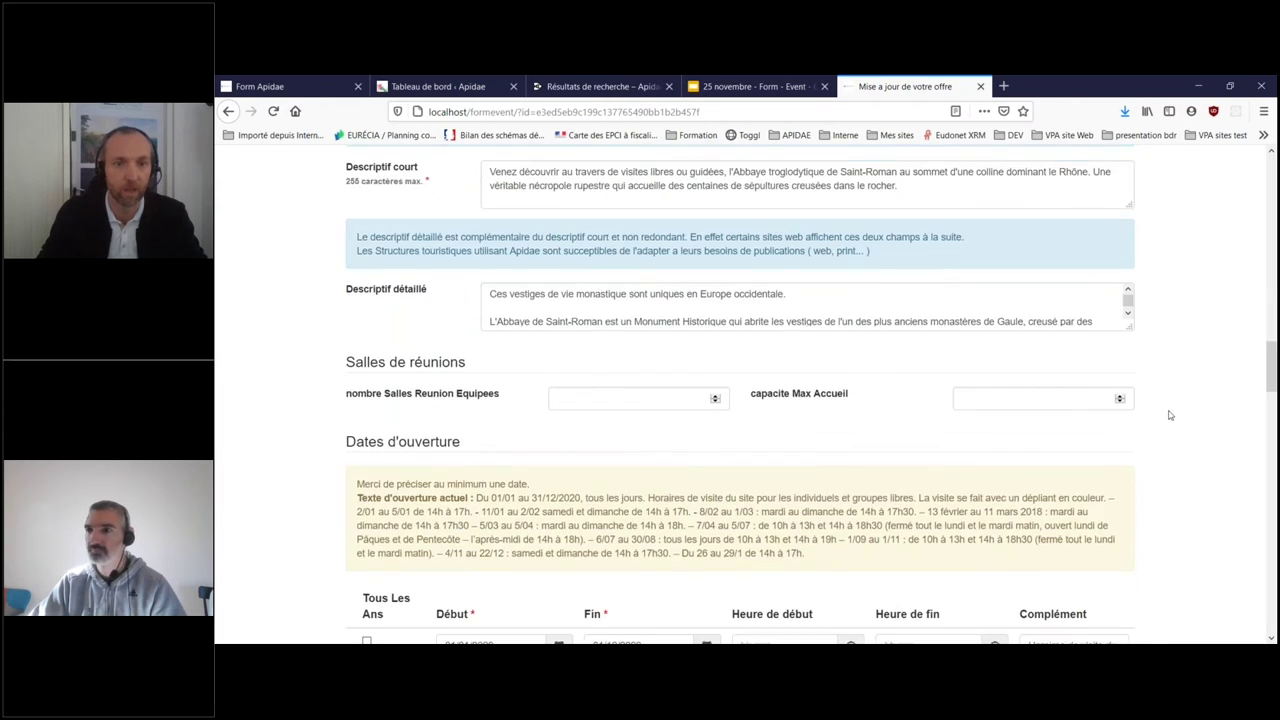
pyautogui.scroll(-1, 1170, 415)
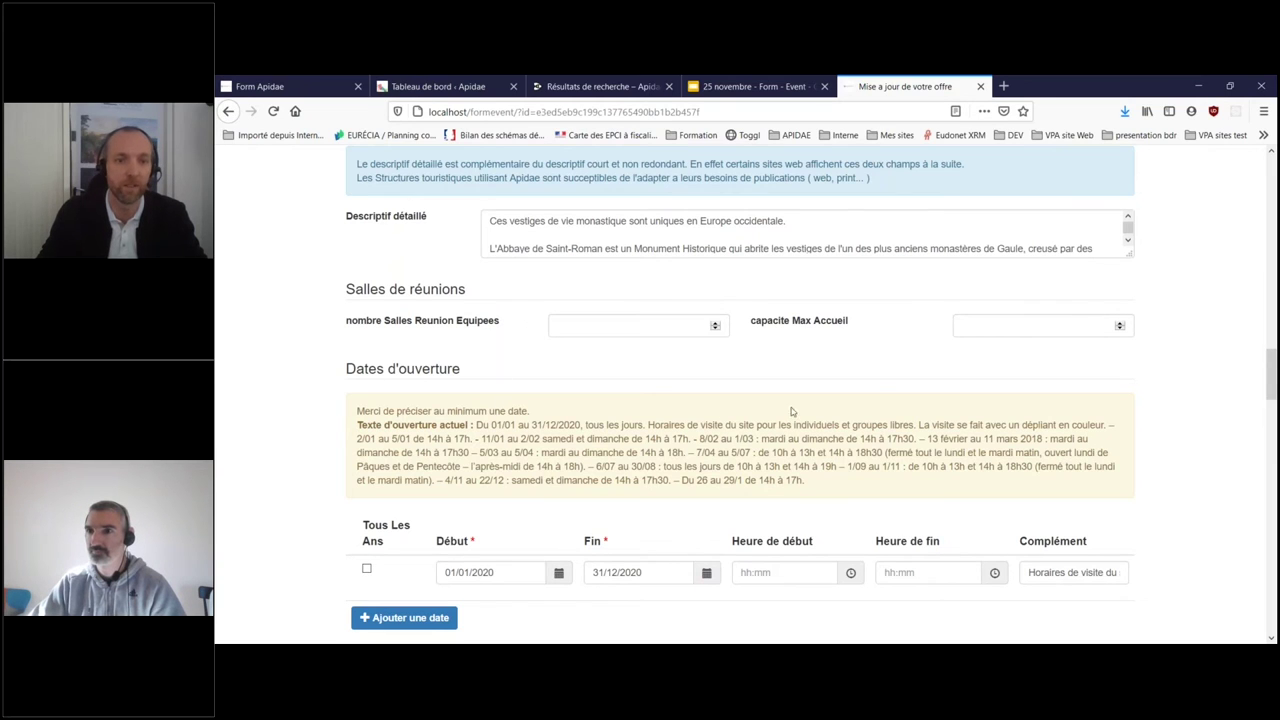
pyautogui.scroll(-3, 1224, 321)
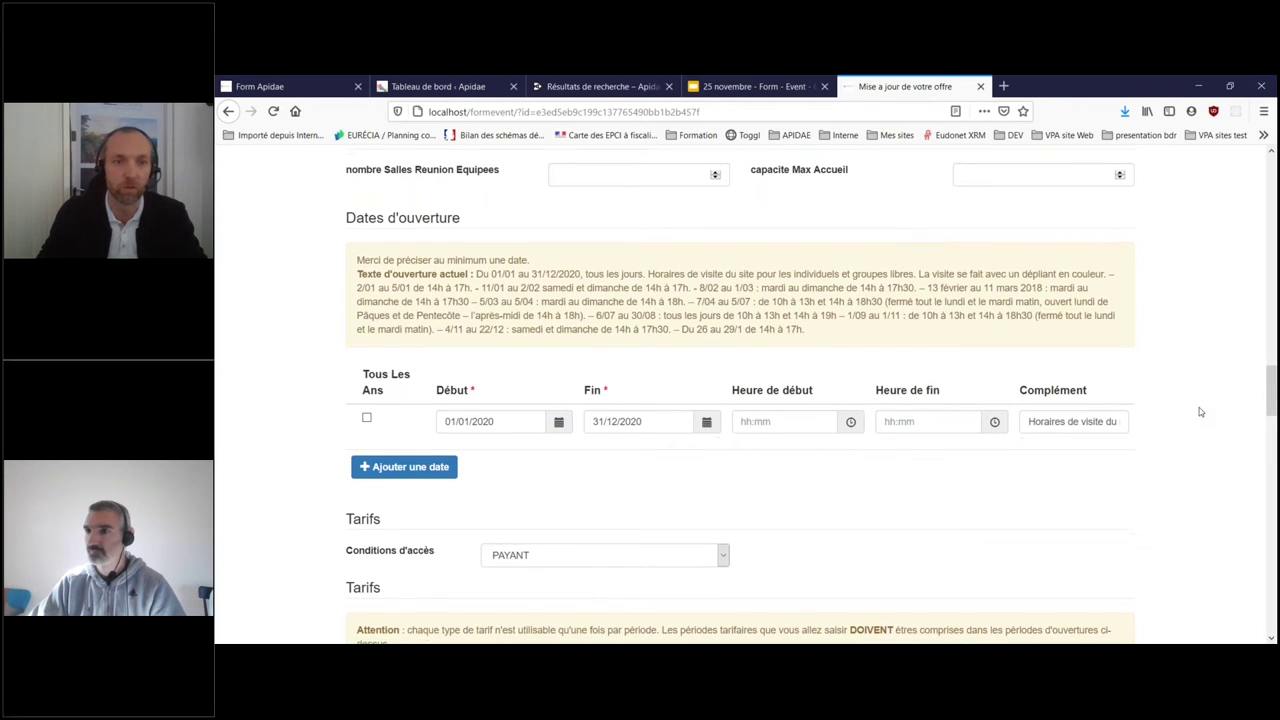
pyautogui.scroll(-1, 1201, 411)
pyautogui.scroll(-2, 1201, 411)
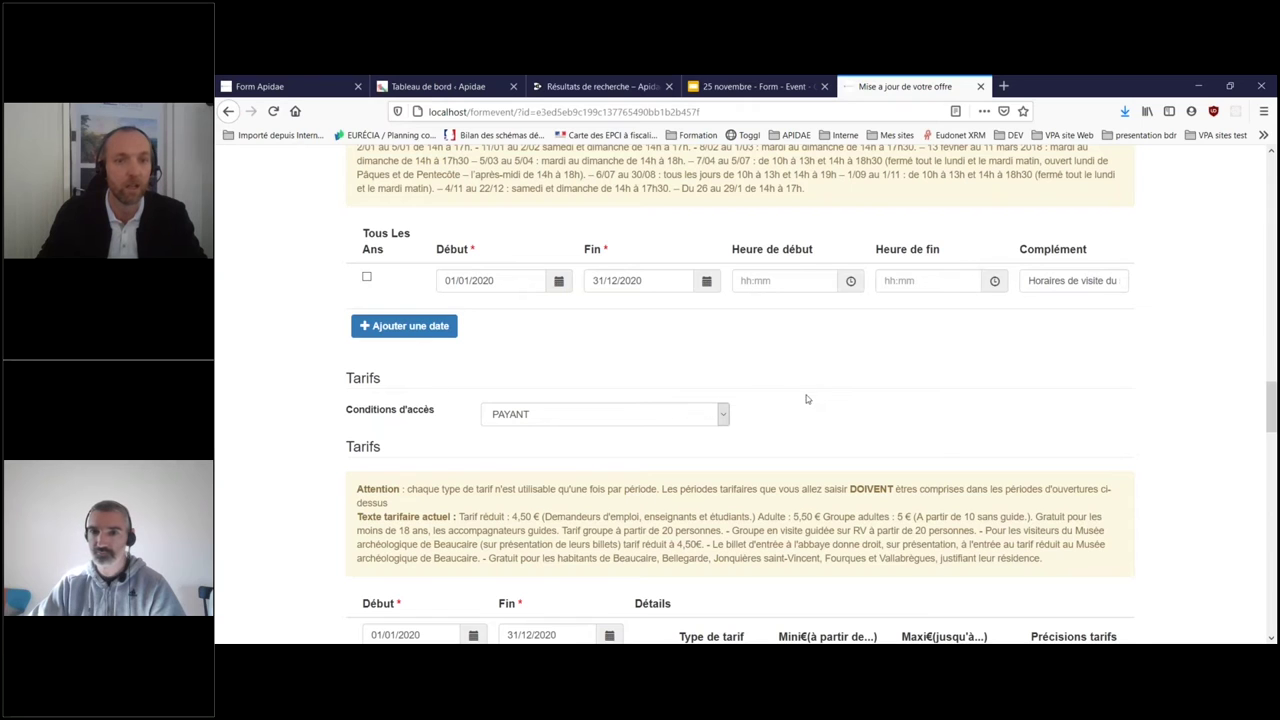